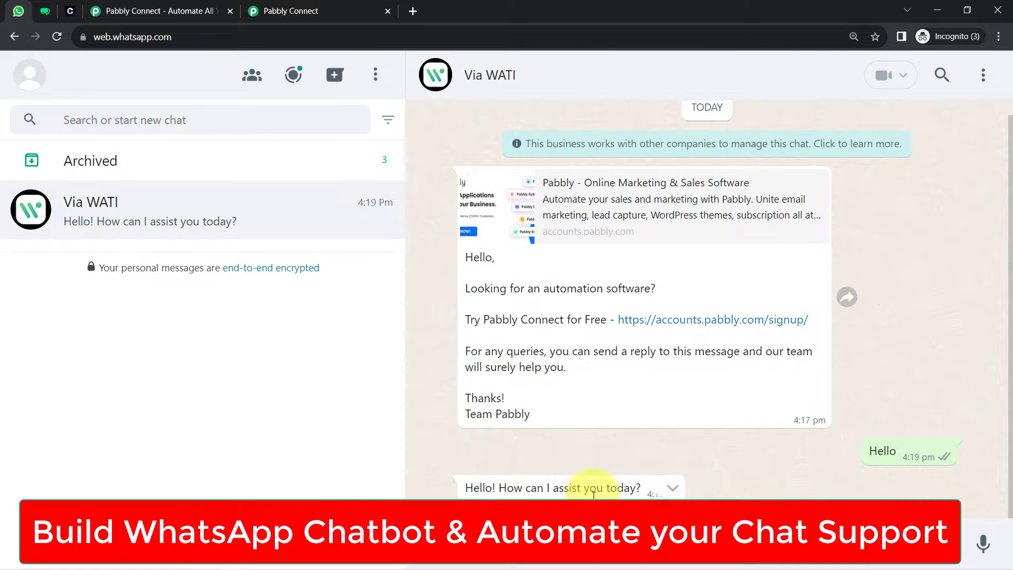
Step: Send the message 'I've a question' to the Via WATI bot in WhatsApp Web
text(H)
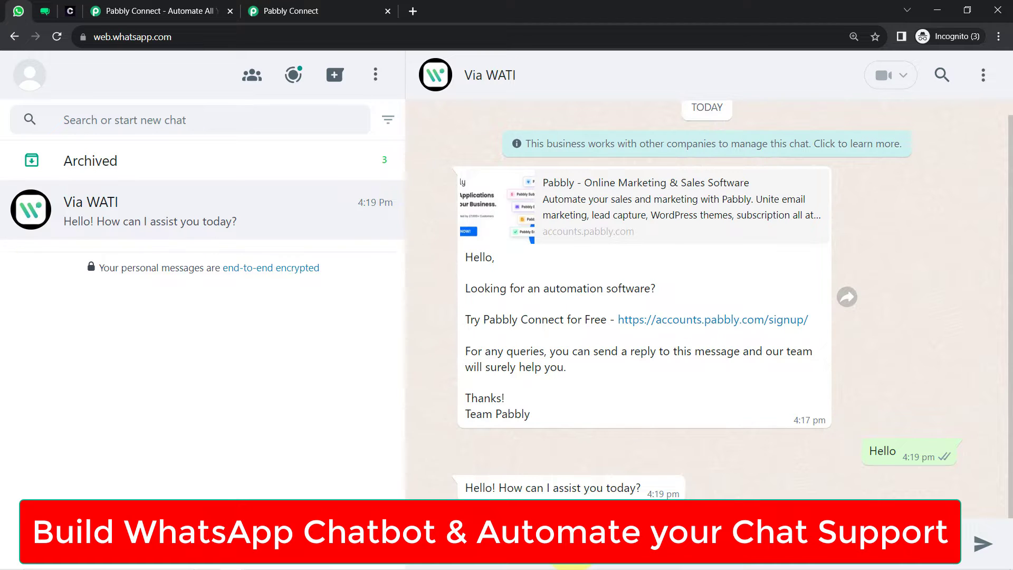
key(Return)
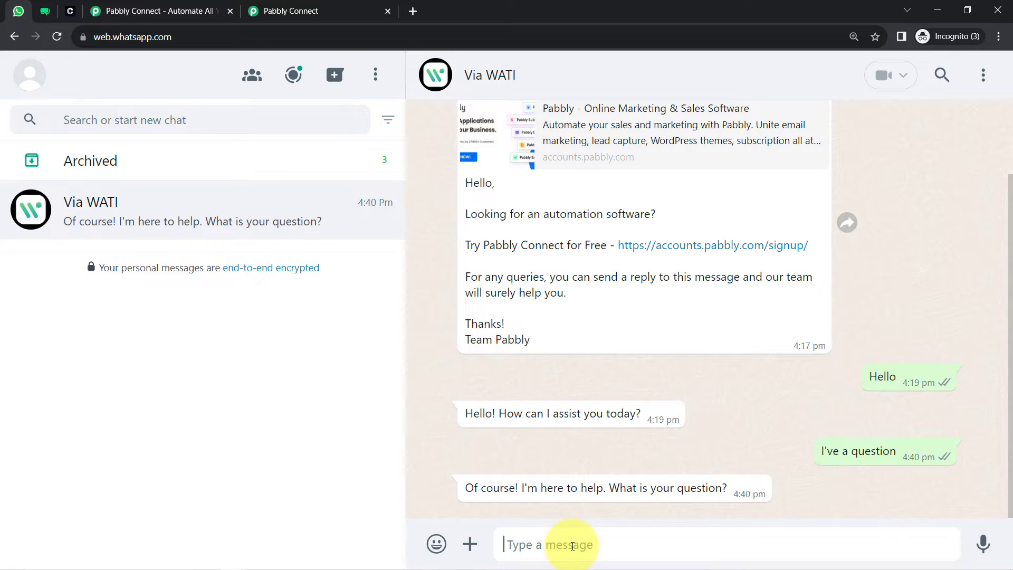
Step: Ask the Via WATI bot 'What is Pabbly Connect' and get the message box ready for more
text(What is)
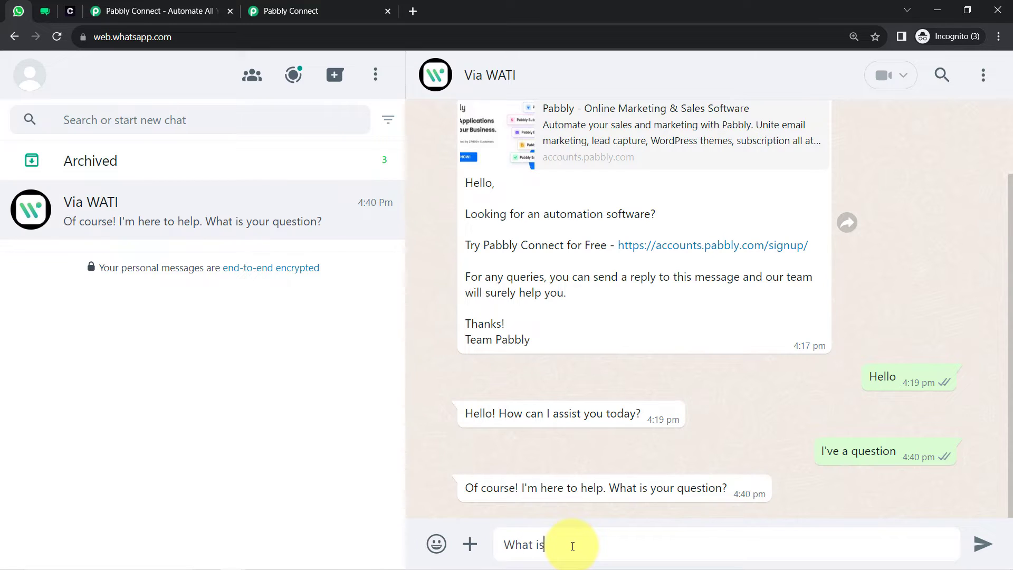
text( Pabbly Connect)
key(Return)
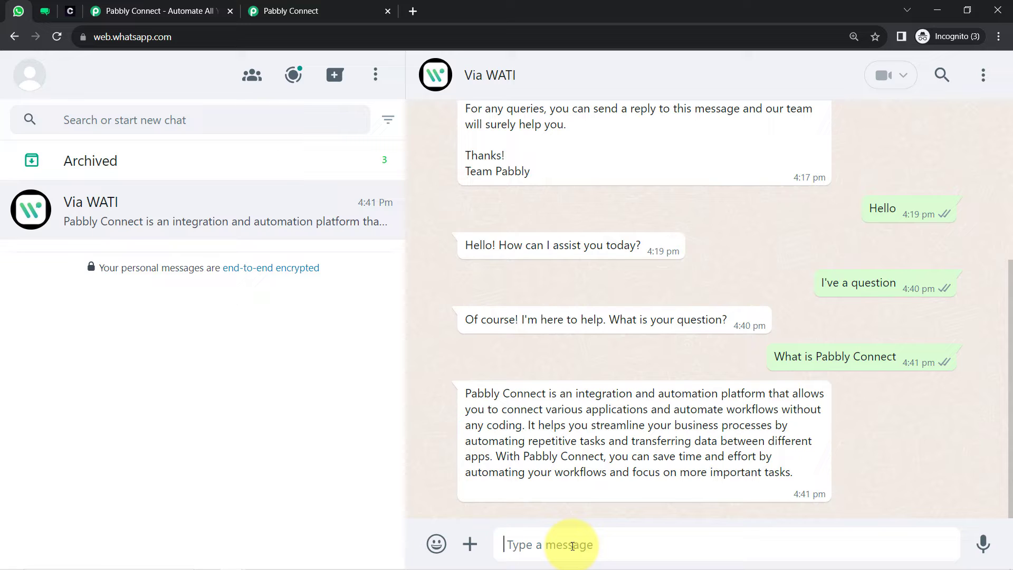
click(578, 545)
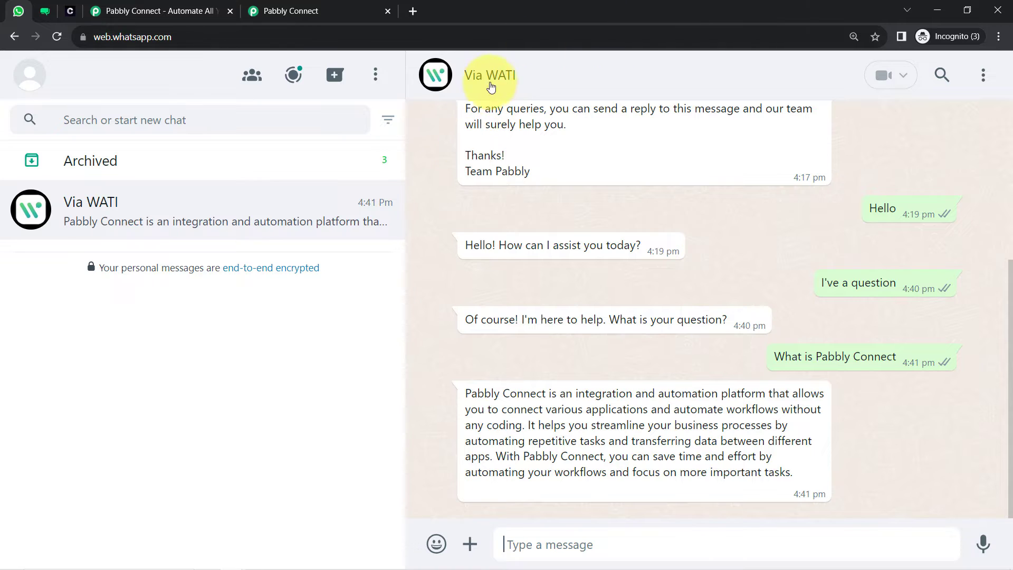
Step: Look over the WATI templates list, then bring up the Chatbase chatbot for connect.pabbly.com
click(44, 11)
click(57, 149)
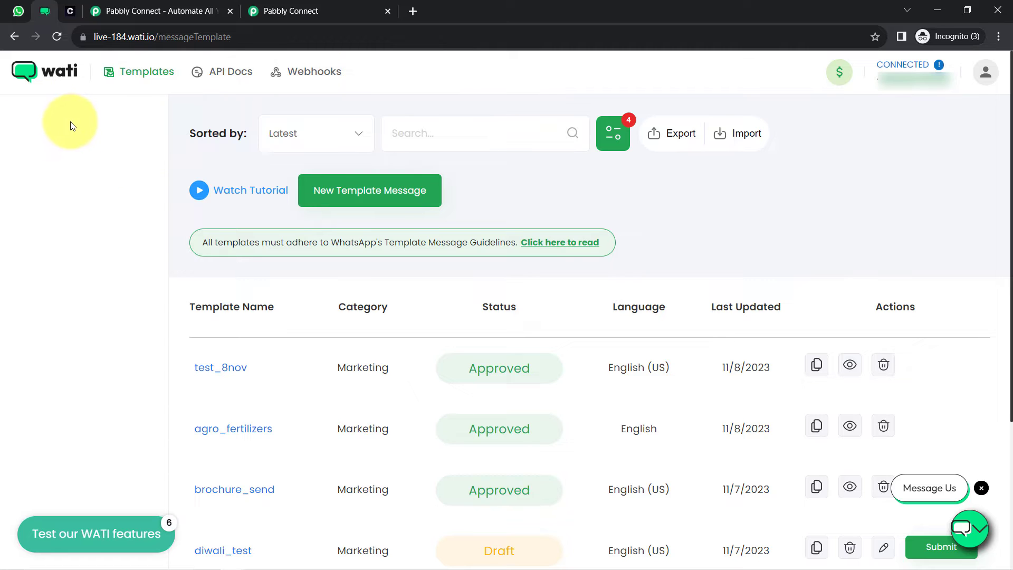
click(70, 15)
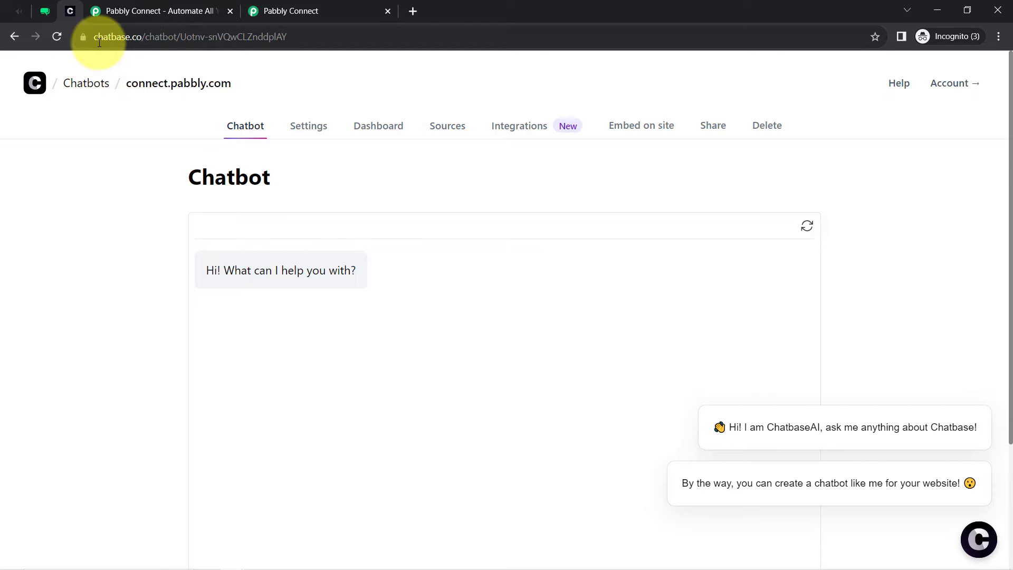
Step: Highlight the chatbase.co domain in the chatbot page address, then go back to the Via WATI chat
drag(97, 36, 189, 46)
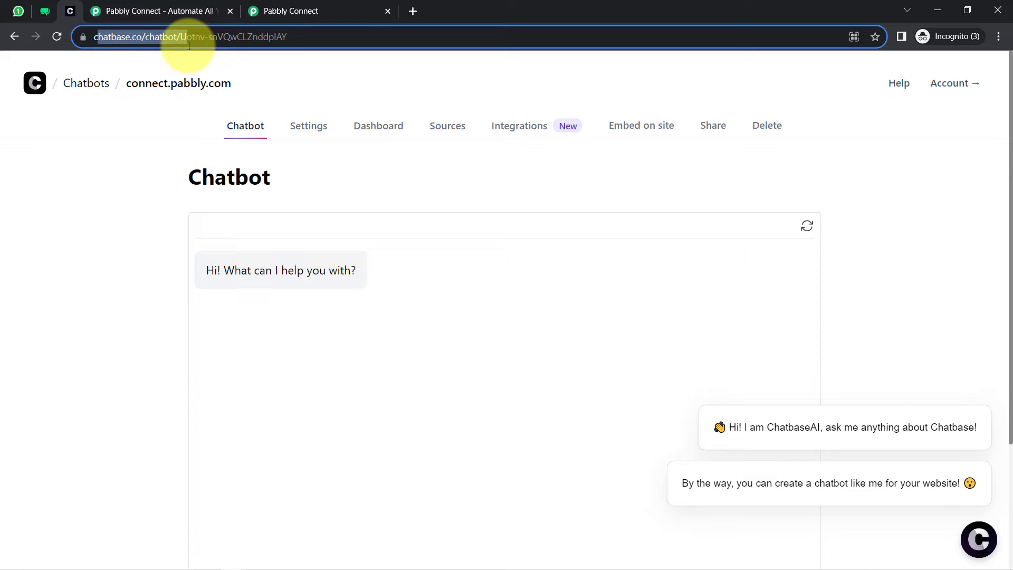
drag(189, 45, 189, 45)
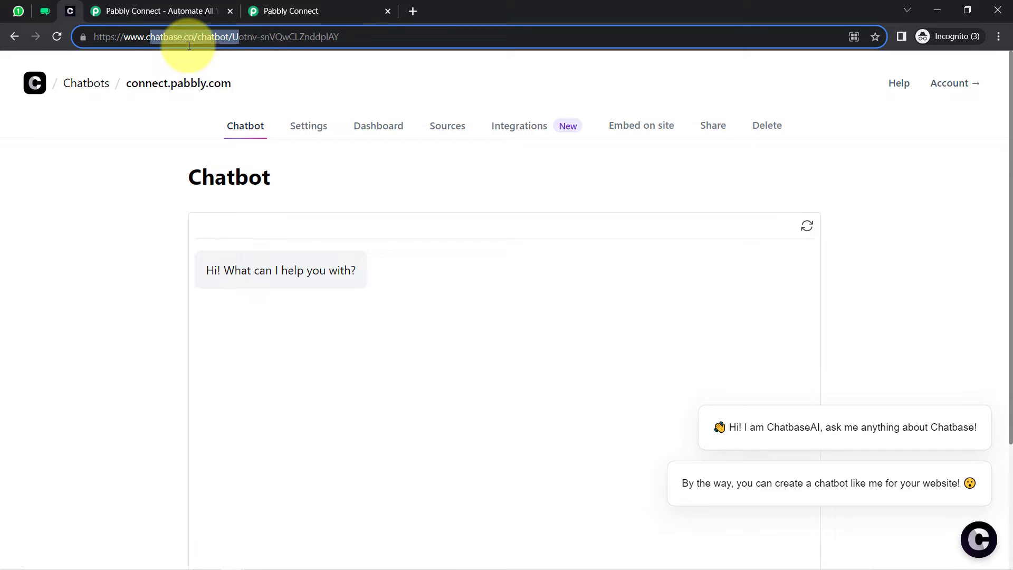
double_click(170, 37)
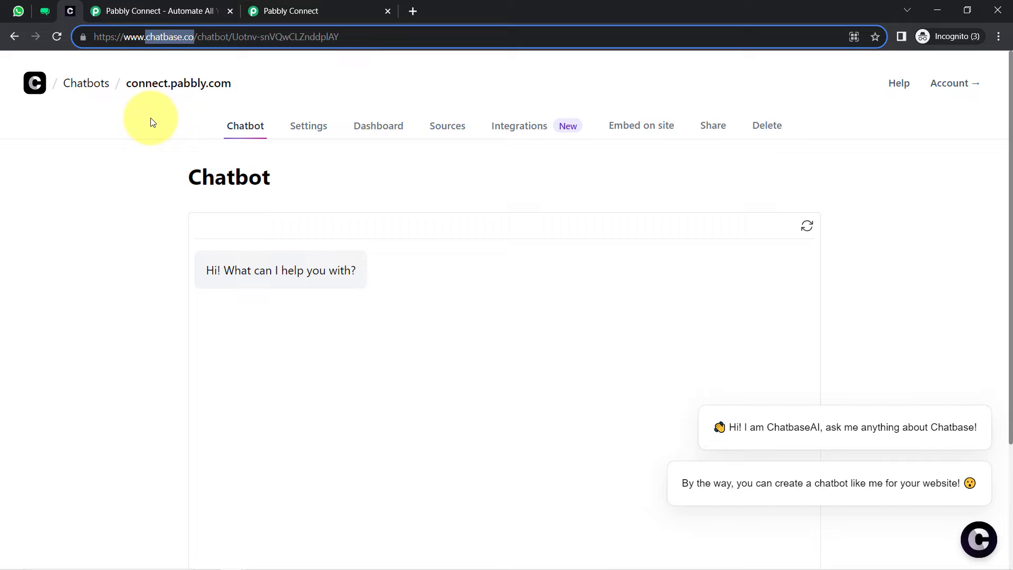
click(18, 9)
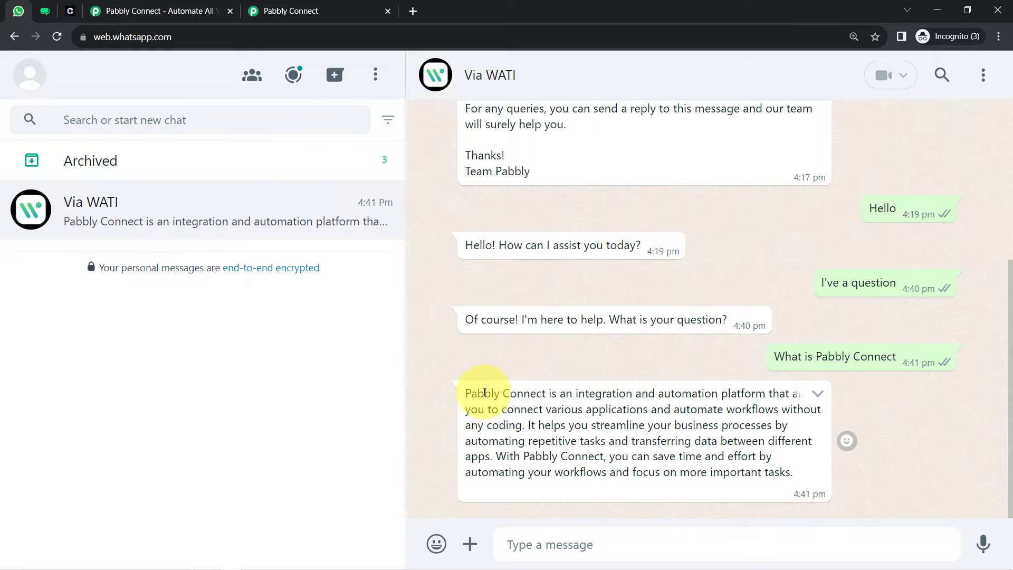
Step: Highlight 'Pabbly Connect' in the bot's reply, then bring up the WATI templates list
drag(484, 392, 551, 399)
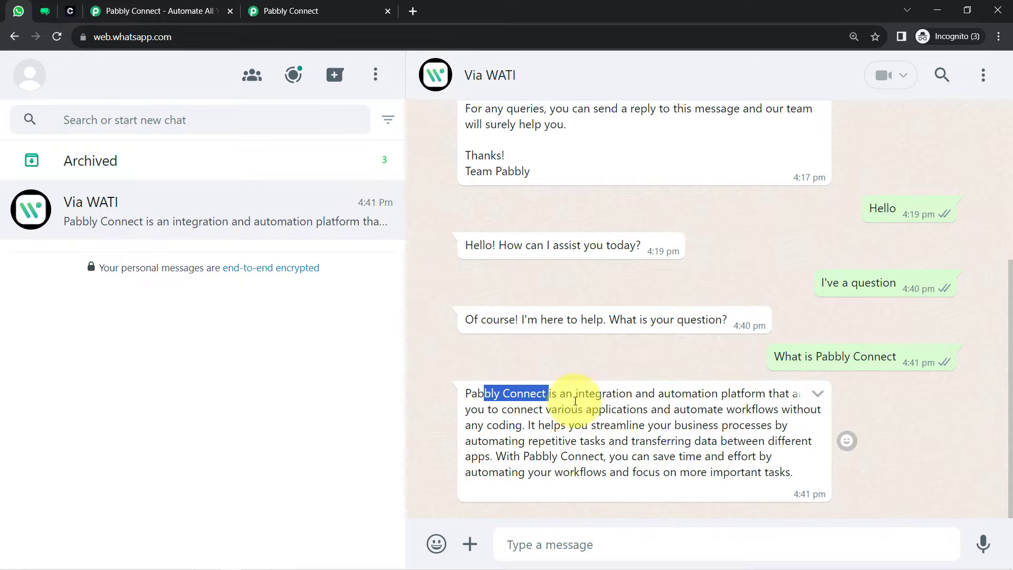
click(44, 11)
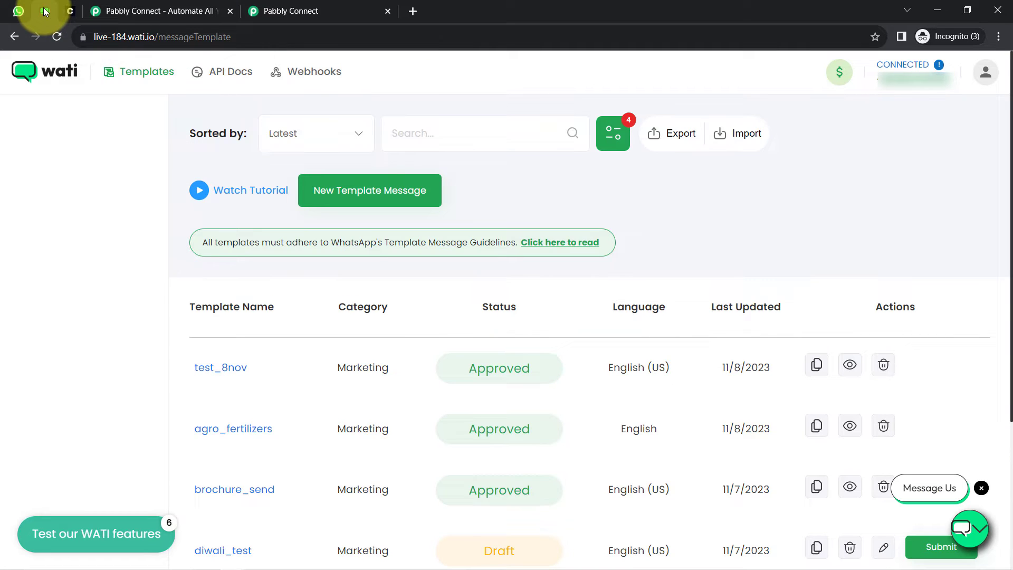
Step: Visit the pabbly.com landing page and highlight its address, heading and subtitle
click(69, 8)
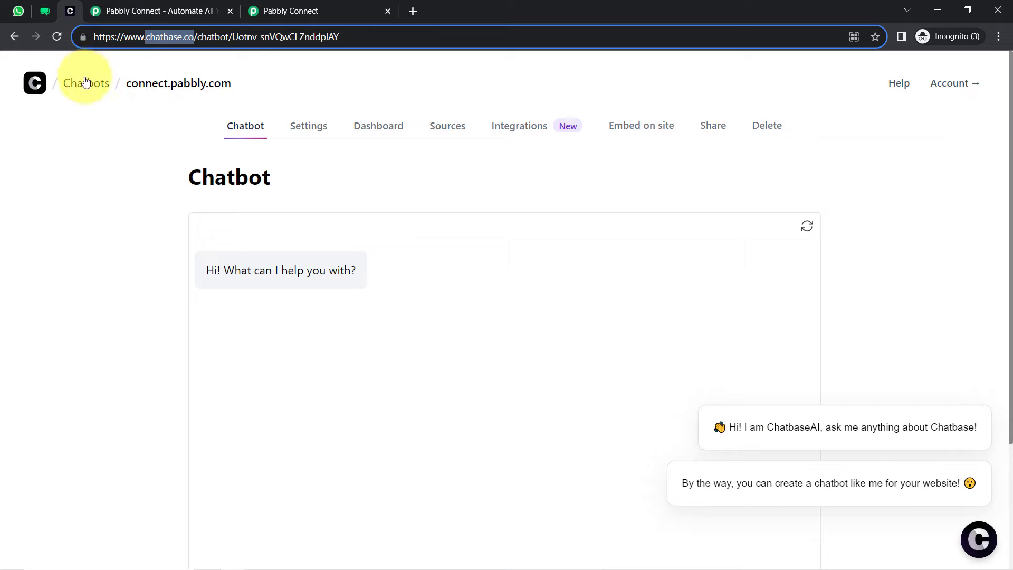
click(140, 9)
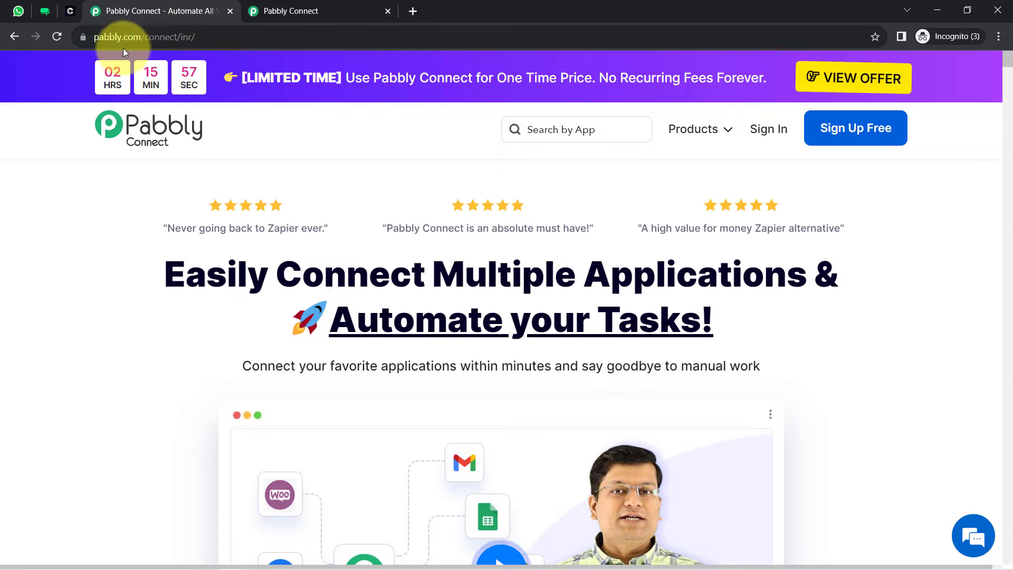
drag(112, 36, 226, 33)
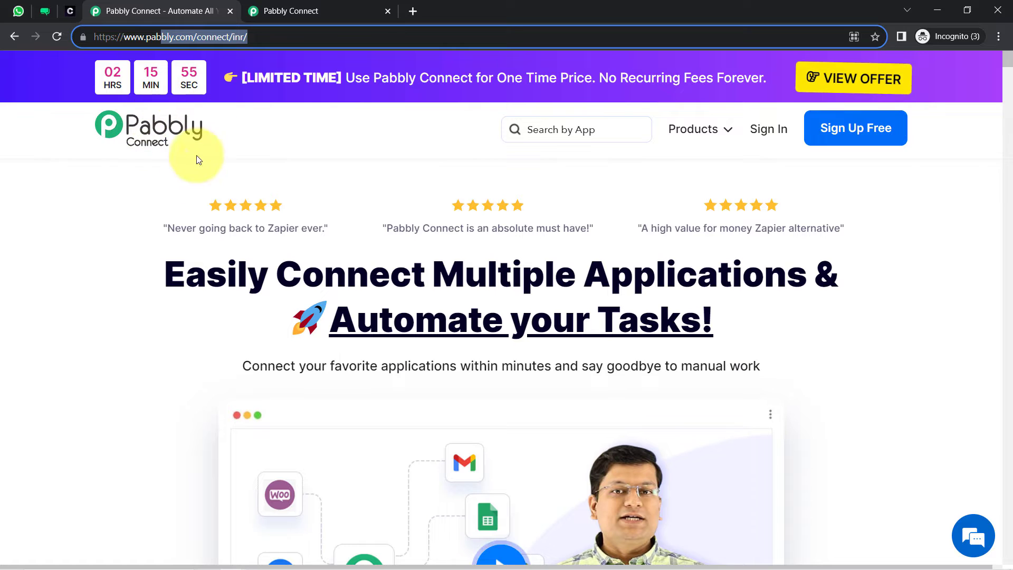
drag(186, 274, 635, 362)
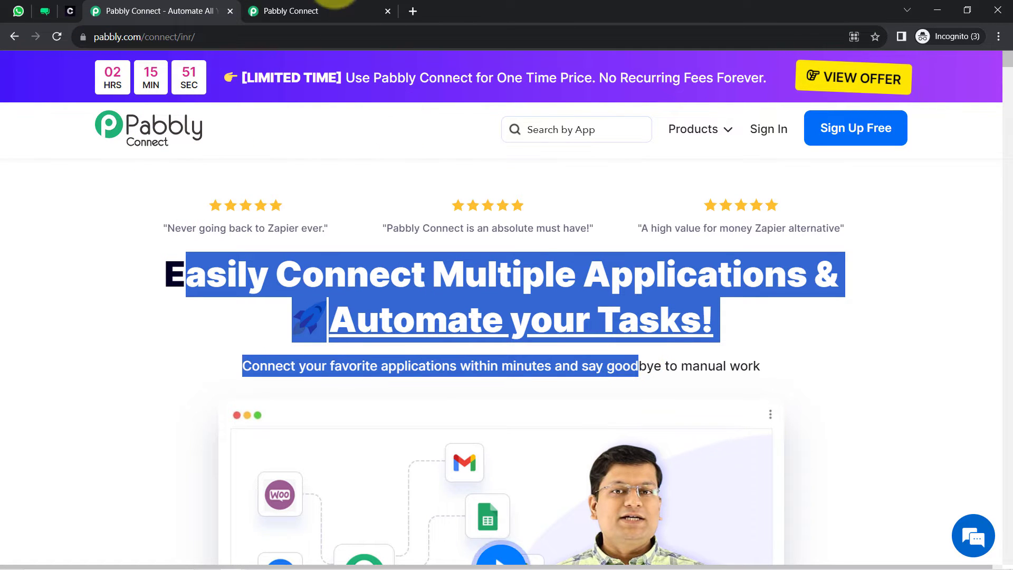
Step: Clear the landing page heading selection and settle on the Pabbly Connect dashboard
click(296, 8)
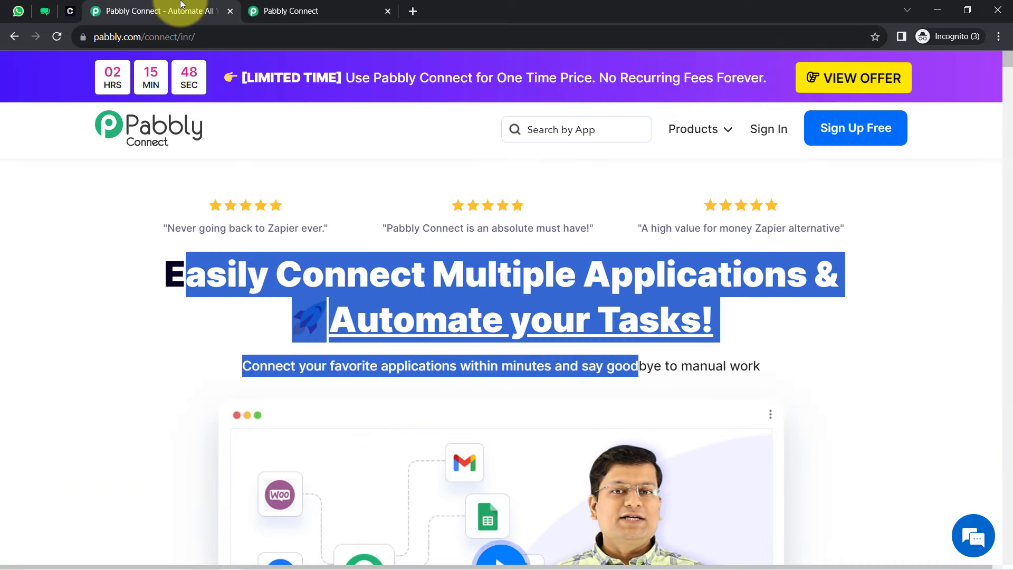
click(184, 12)
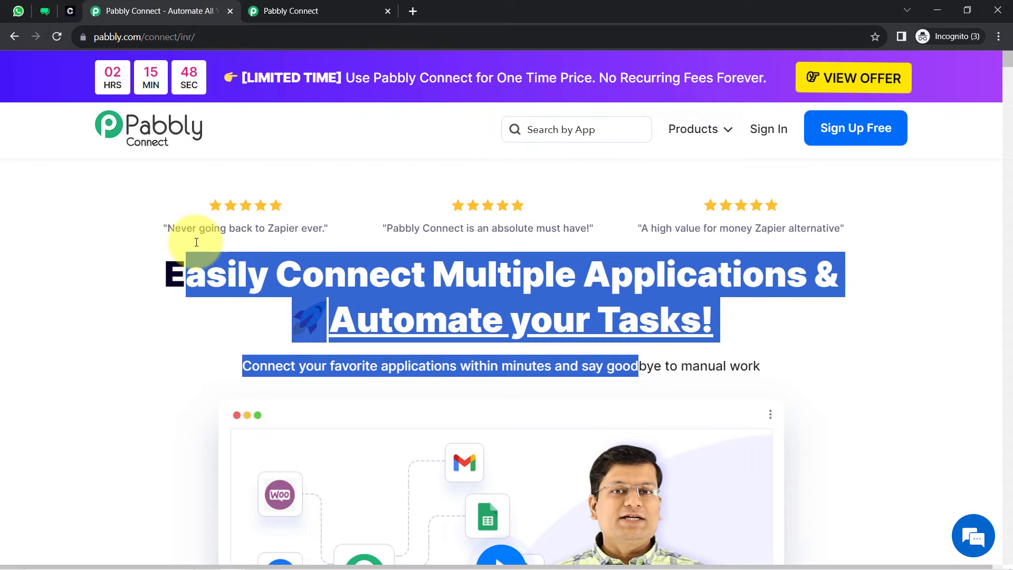
click(209, 280)
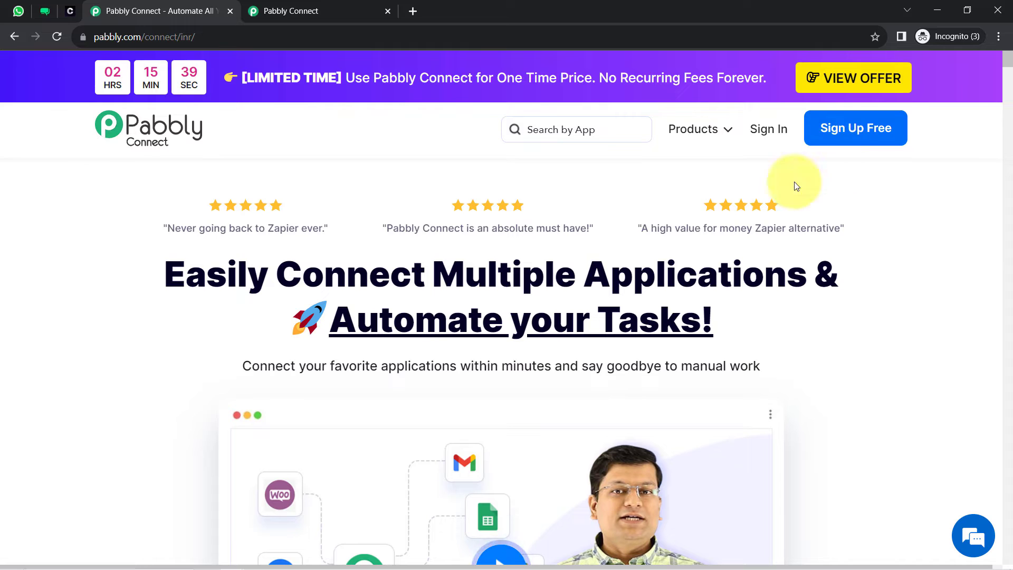
click(293, 10)
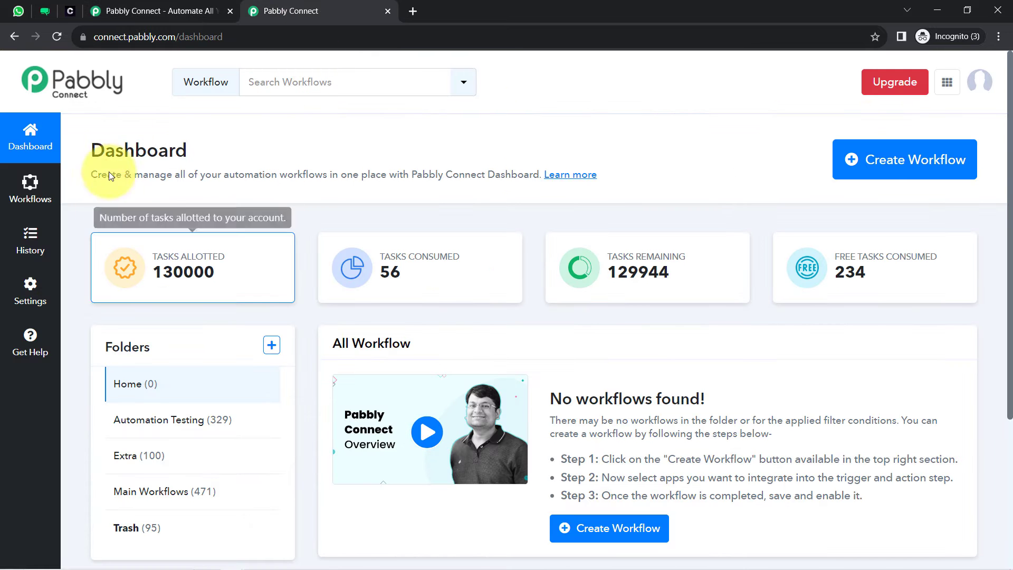
Step: Highlight part of the WATI templates page address, then return to the Chatbase chatbot page
click(57, 13)
drag(122, 37, 217, 36)
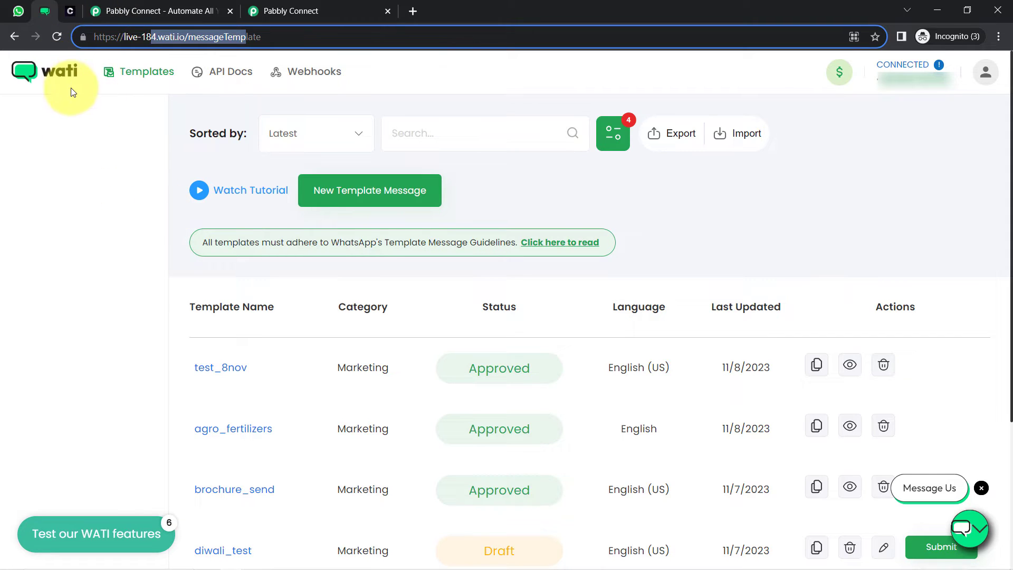
click(69, 10)
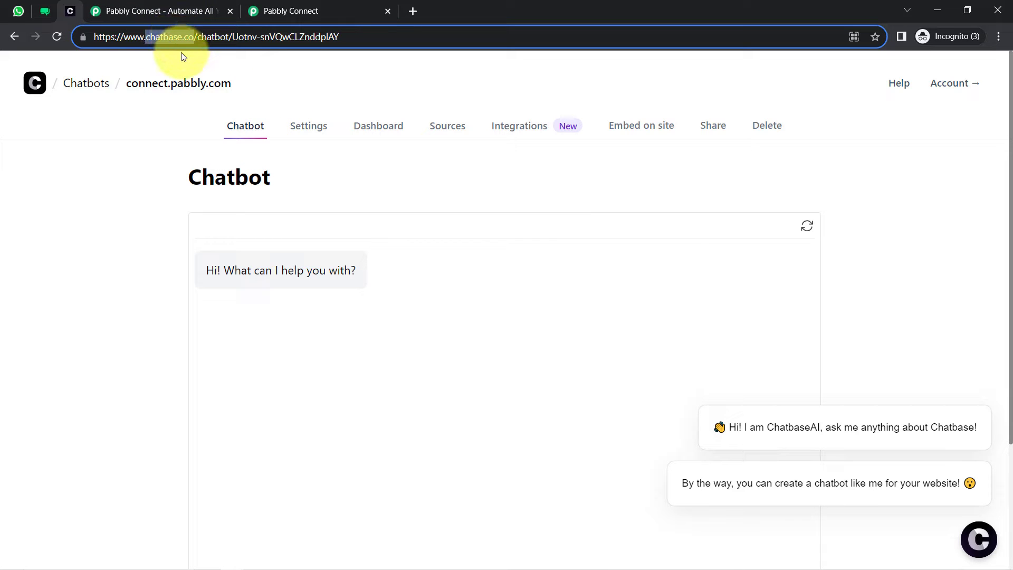
Step: Leave Chatbase and bring the Pabbly Connect dashboard back on screen
click(316, 10)
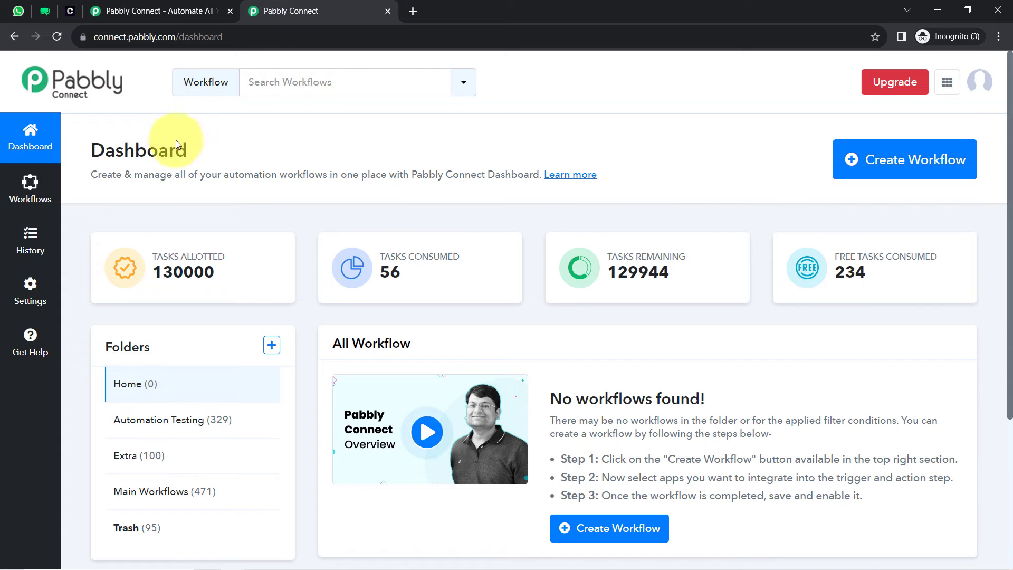
Step: Make a new workflow named 'Build an AI Chatbot for WhatsApp' filed under Main Workflows
click(856, 157)
click(379, 274)
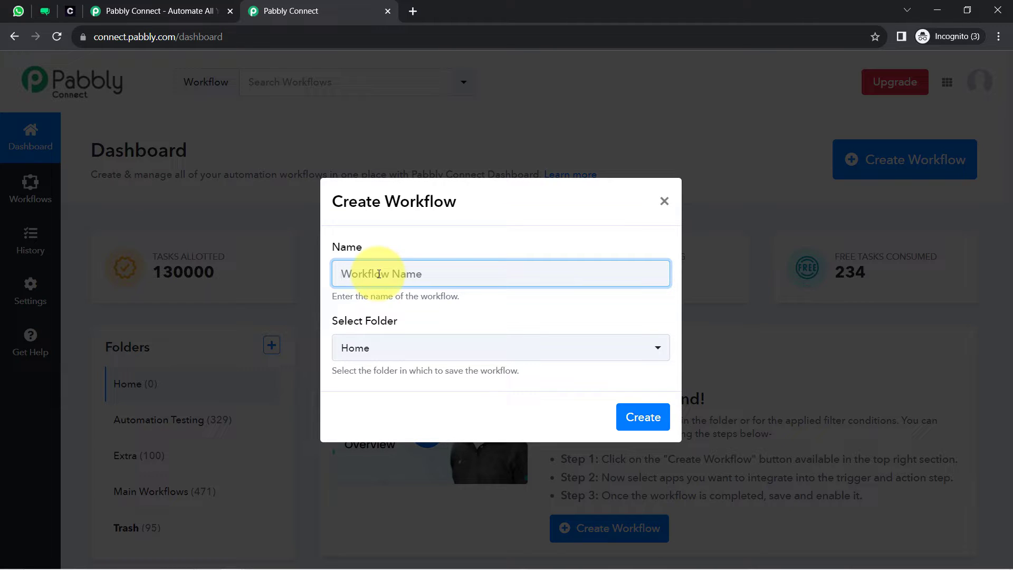
text(Build)
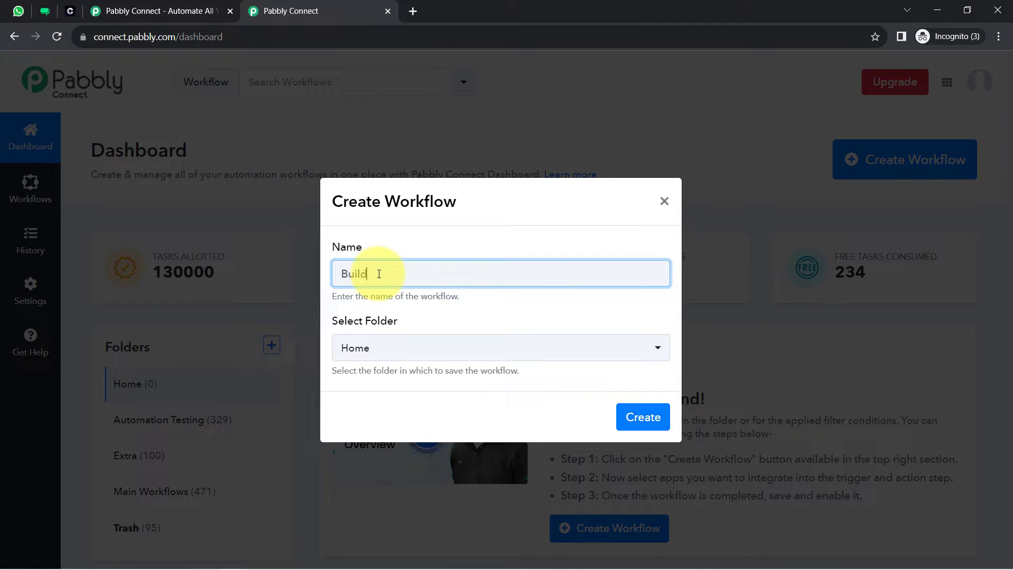
text( an AI Chatbot for Whats)
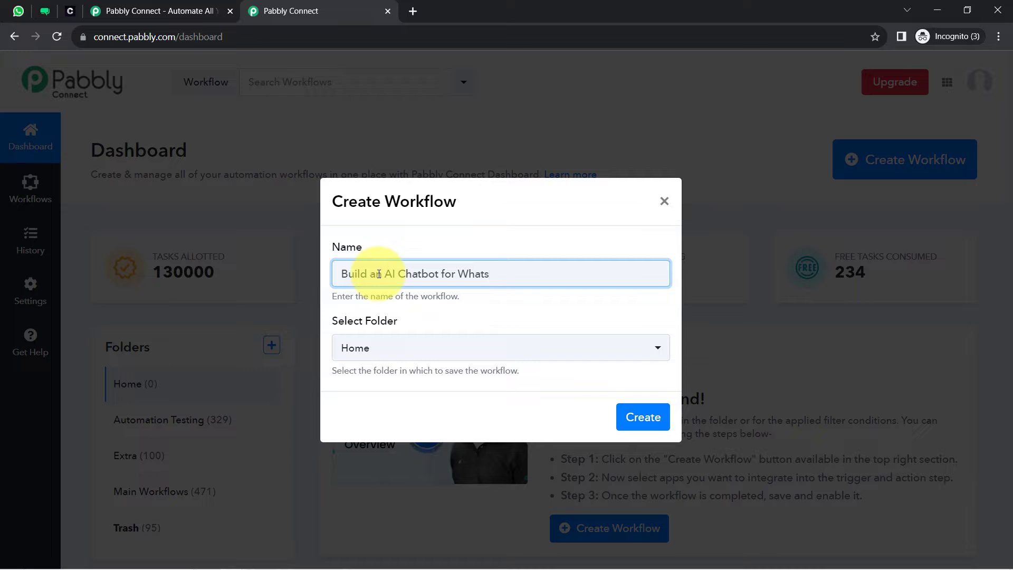
text(App)
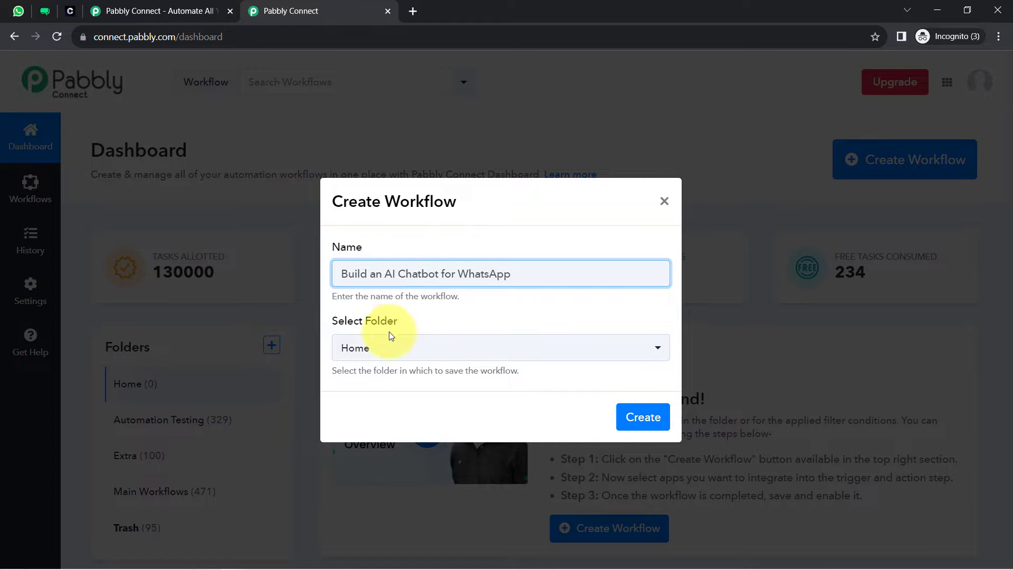
click(385, 347)
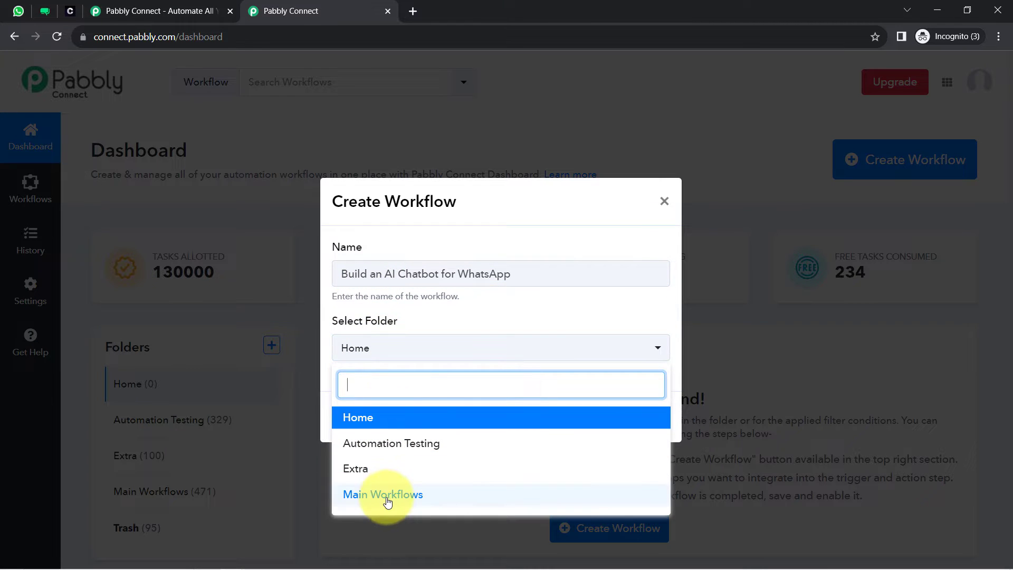
click(388, 495)
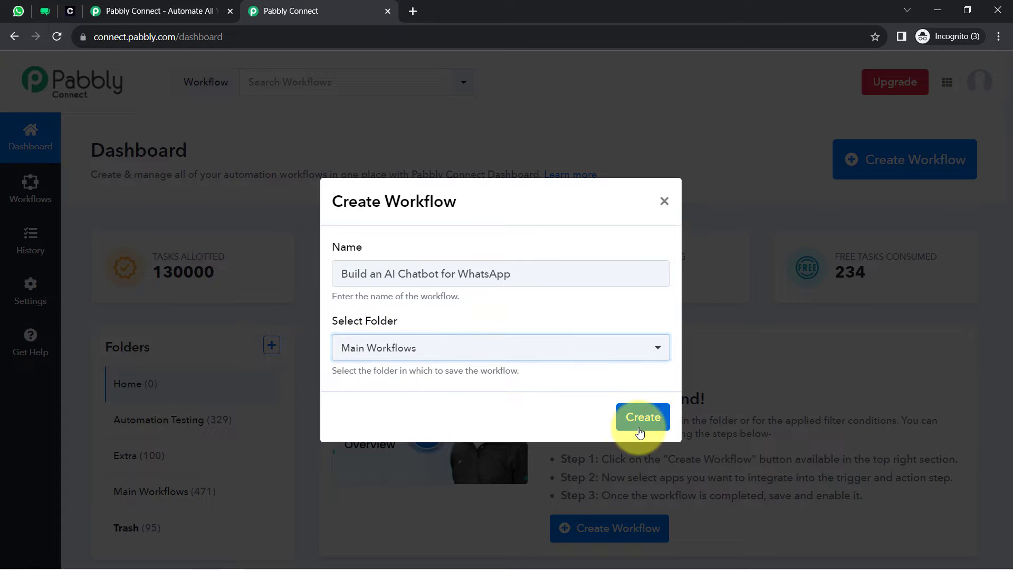
click(640, 417)
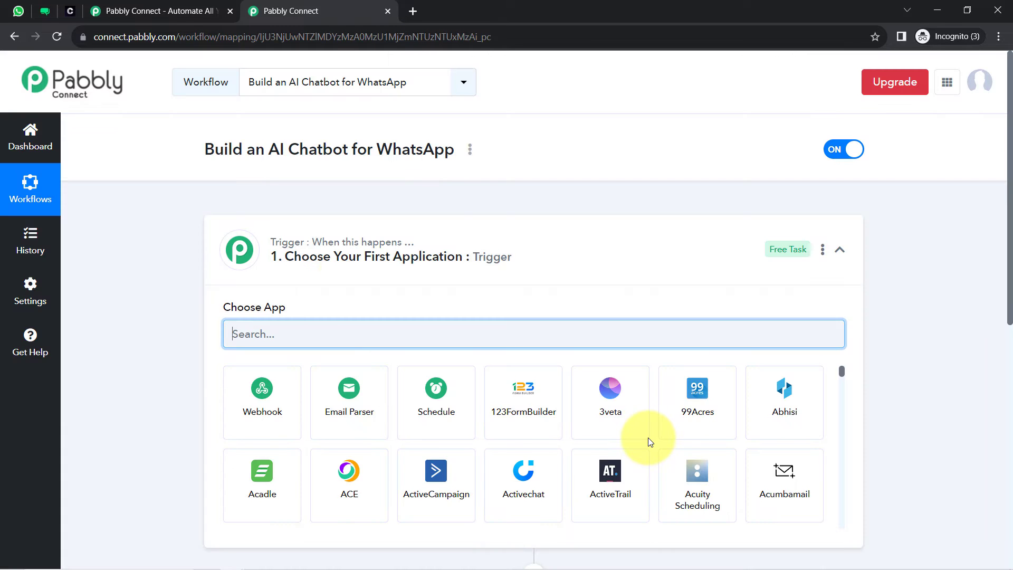
Step: Highlight the workflow name, glance at the WhatsApp chat, then expand the trigger step's app chooser
click(366, 242)
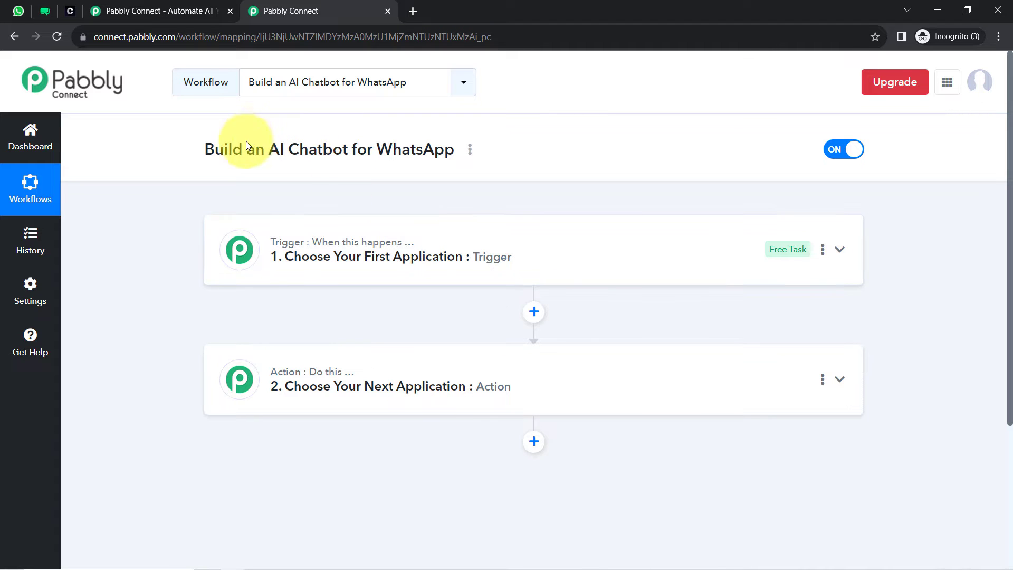
drag(214, 150, 402, 150)
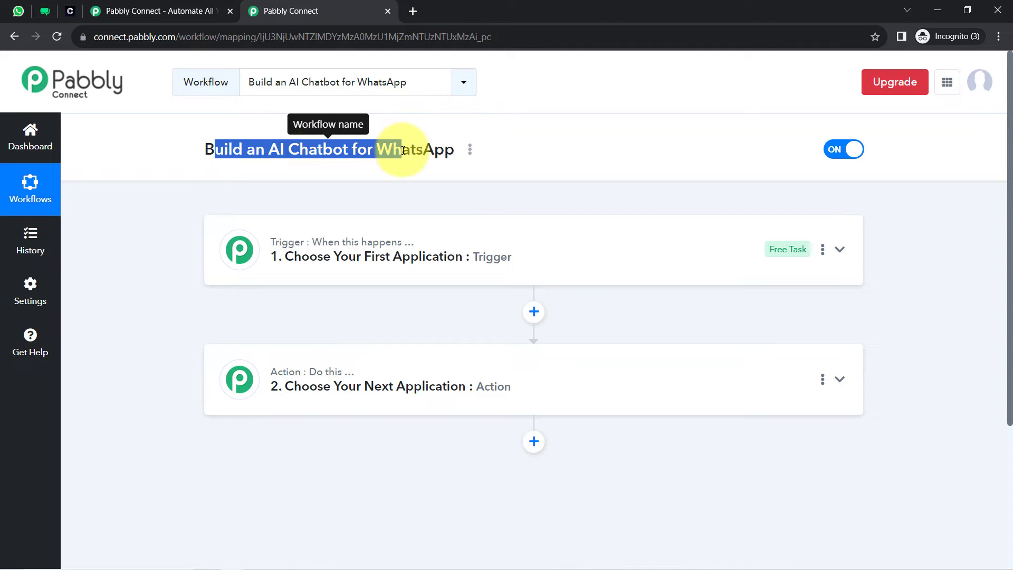
click(18, 10)
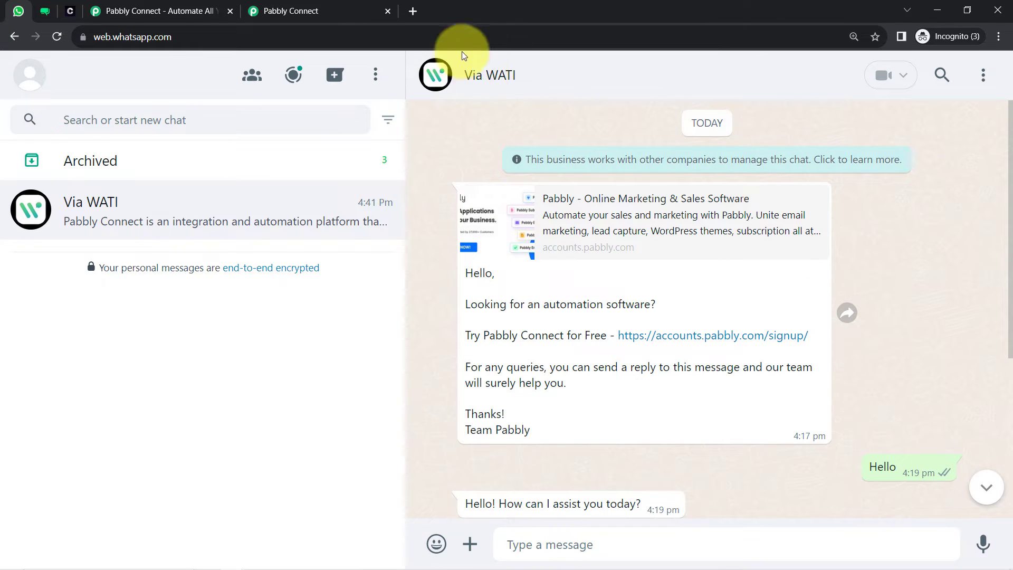
click(293, 9)
click(343, 252)
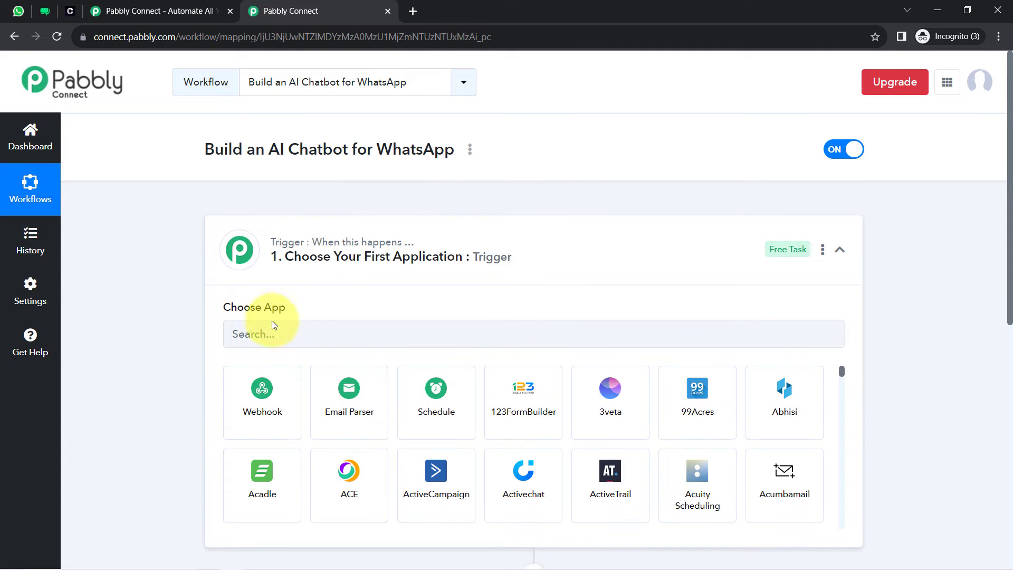
Step: Set WATI as the trigger app with the Configure Webhooks trigger event
click(266, 329)
text(wati)
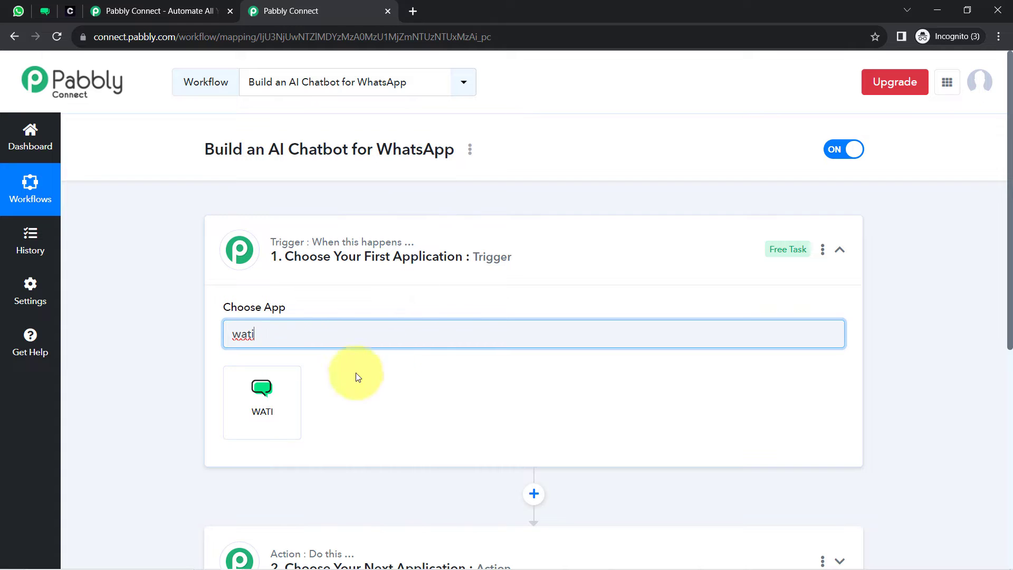
click(265, 401)
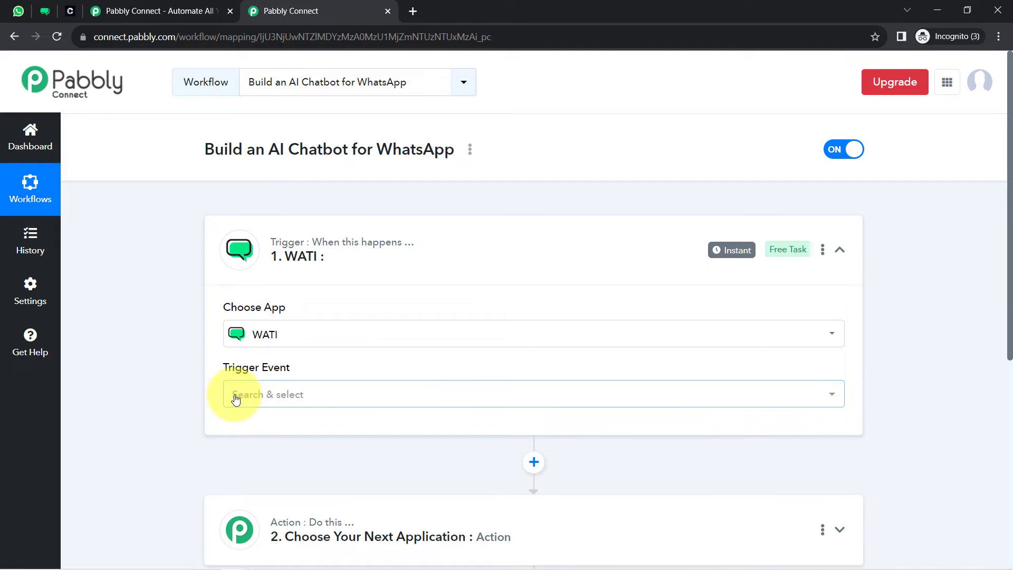
click(263, 395)
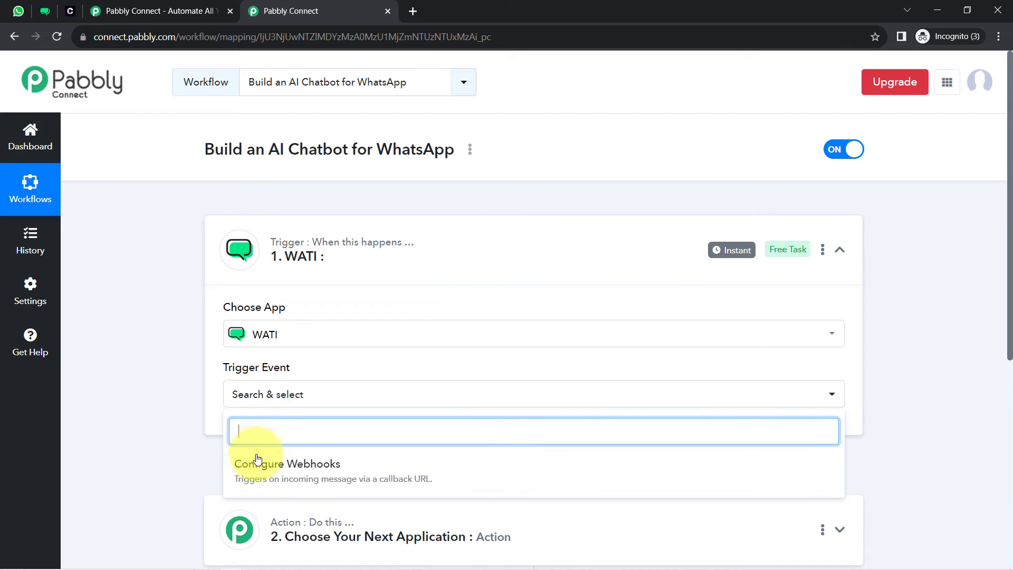
click(256, 481)
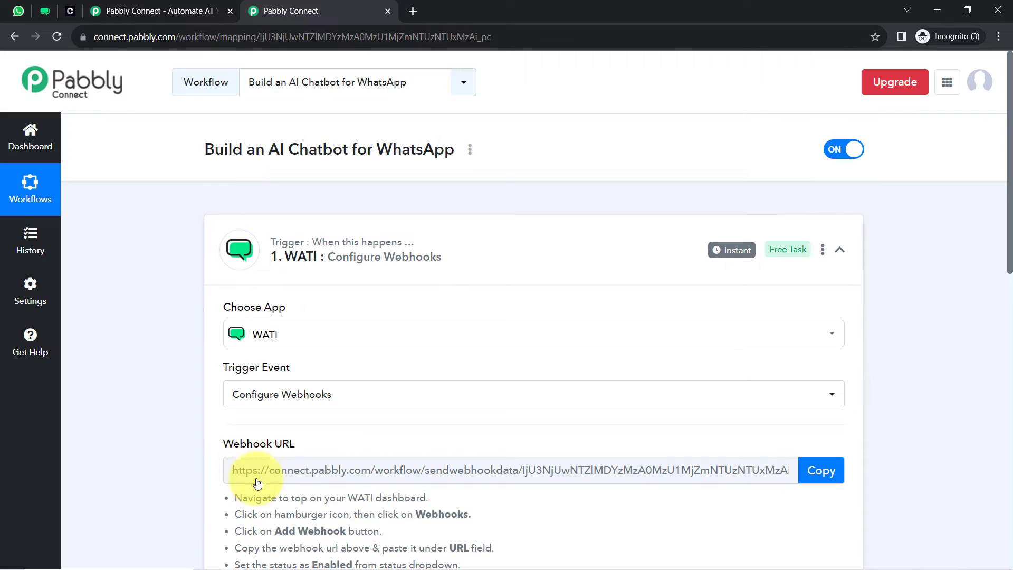
Step: Review the WATI webhook setup instructions and copy the trigger's webhook URL
drag(223, 446, 295, 446)
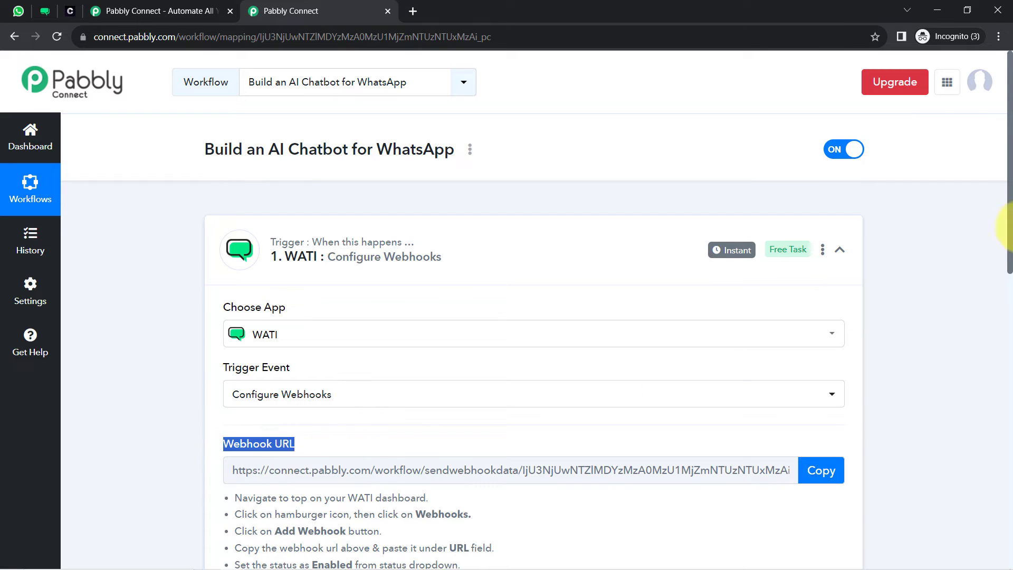
drag(1011, 207, 1008, 298)
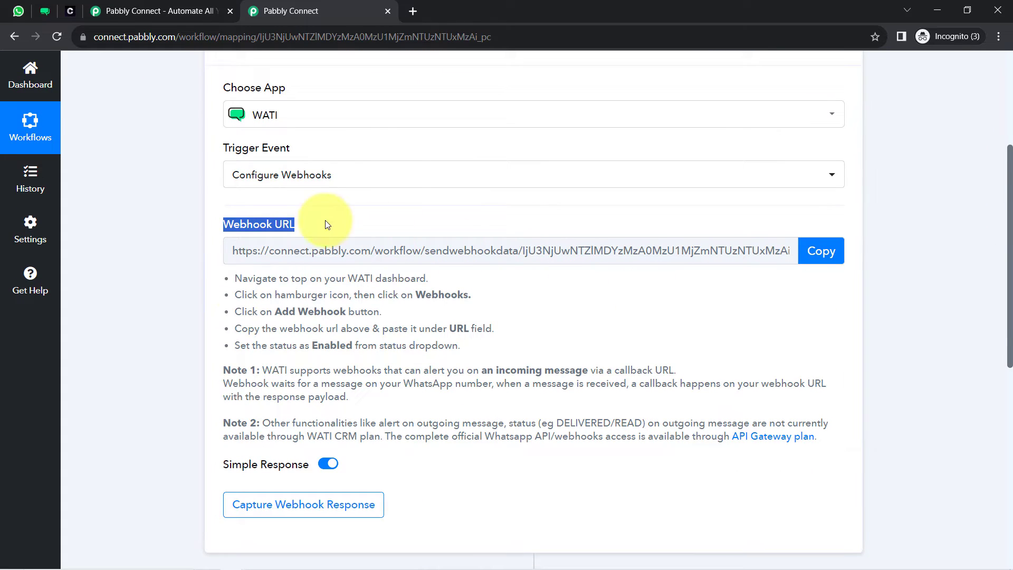
drag(235, 292, 313, 425)
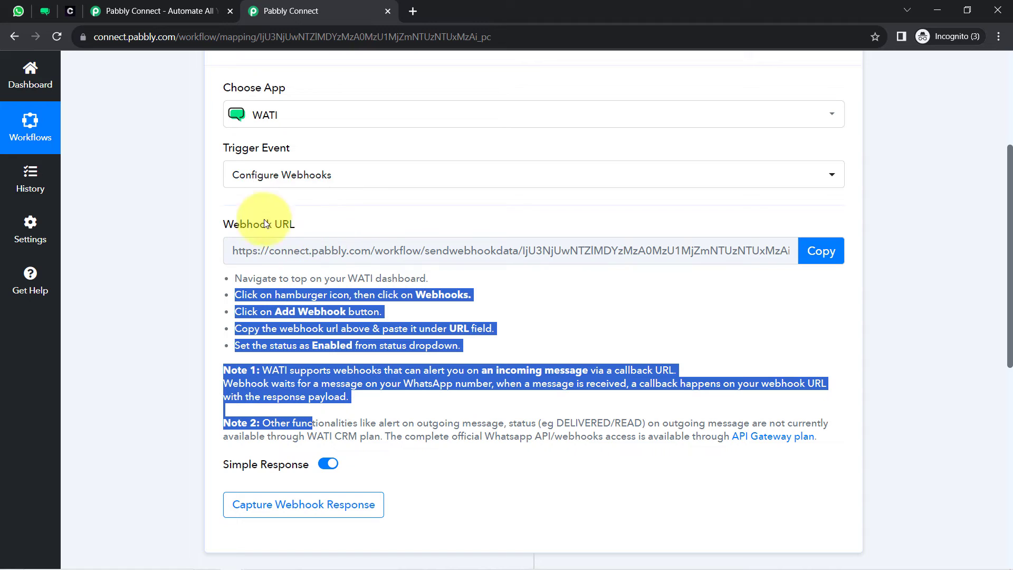
click(45, 13)
click(293, 10)
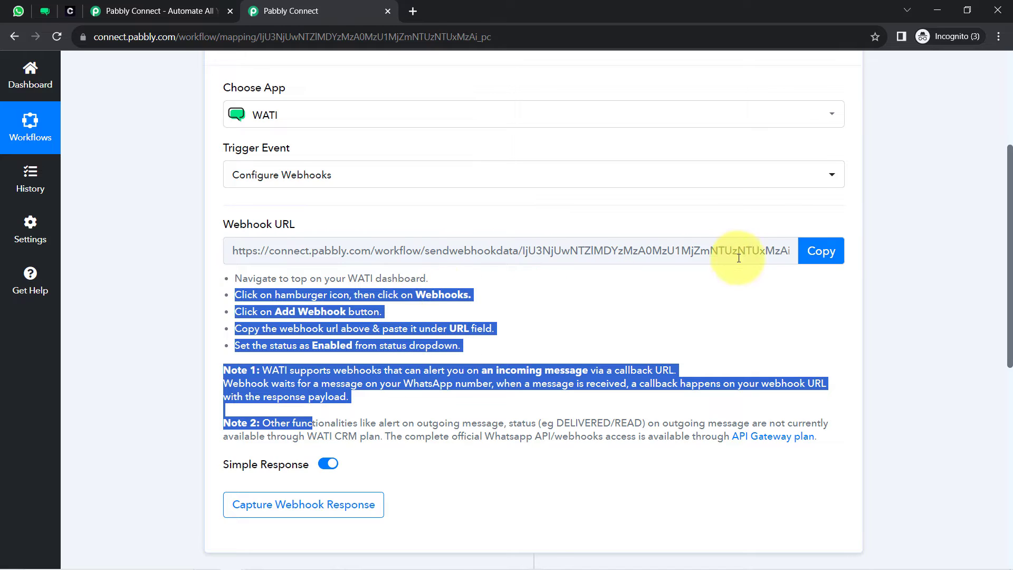
click(818, 251)
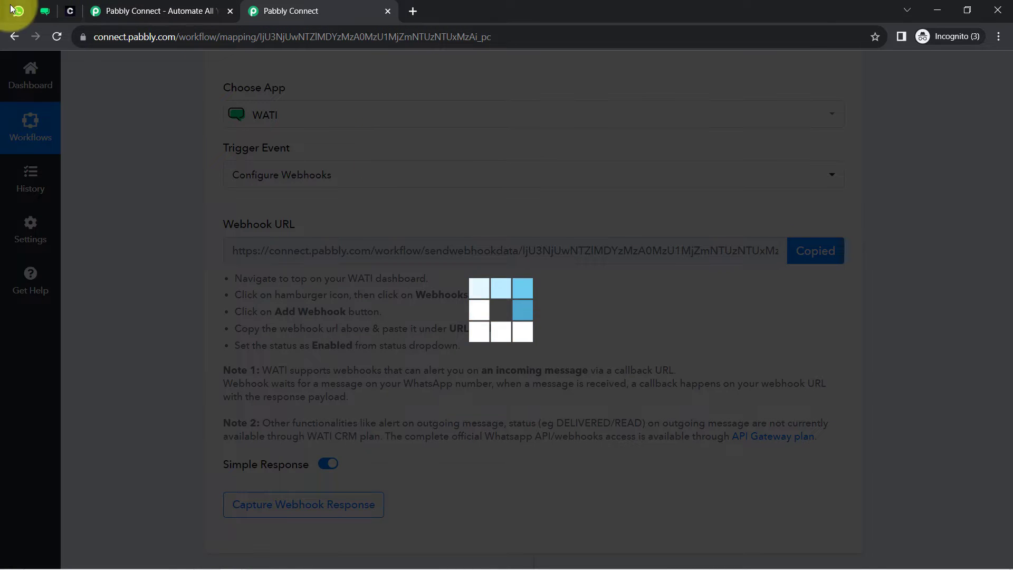
Step: Add a new WATI webhook with the pasted Pabbly URL and status Enabled
click(45, 11)
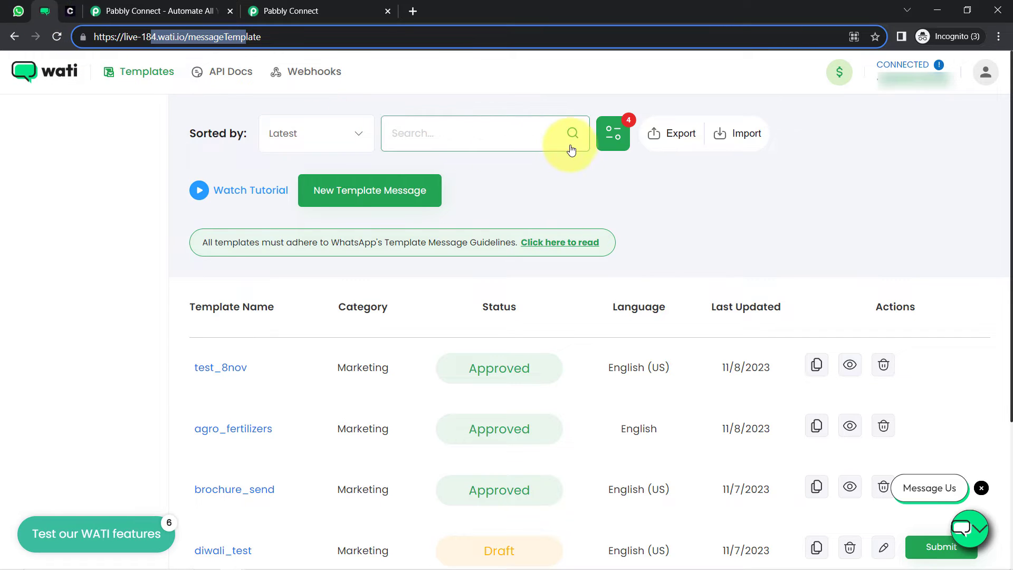
click(298, 74)
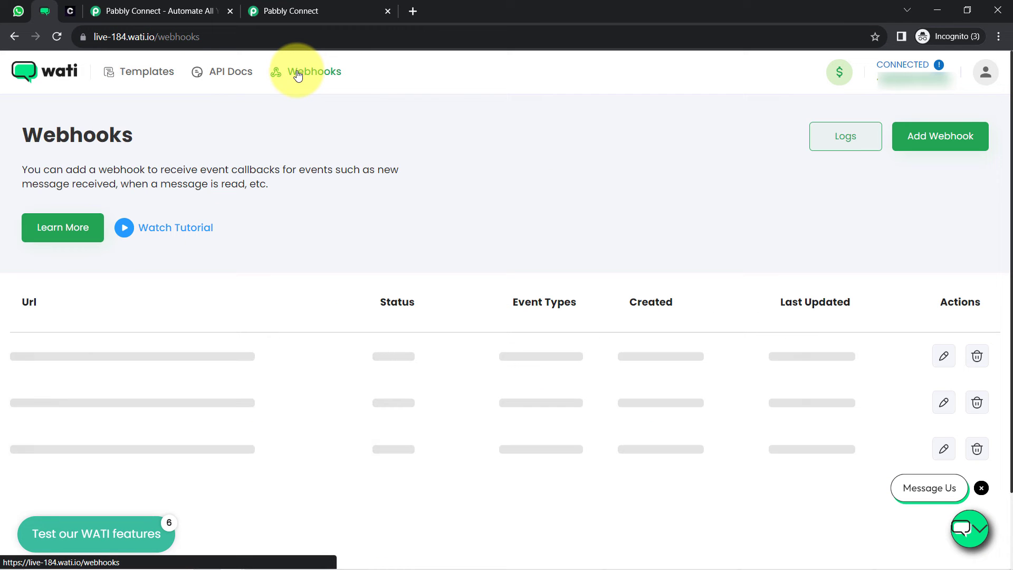
click(933, 142)
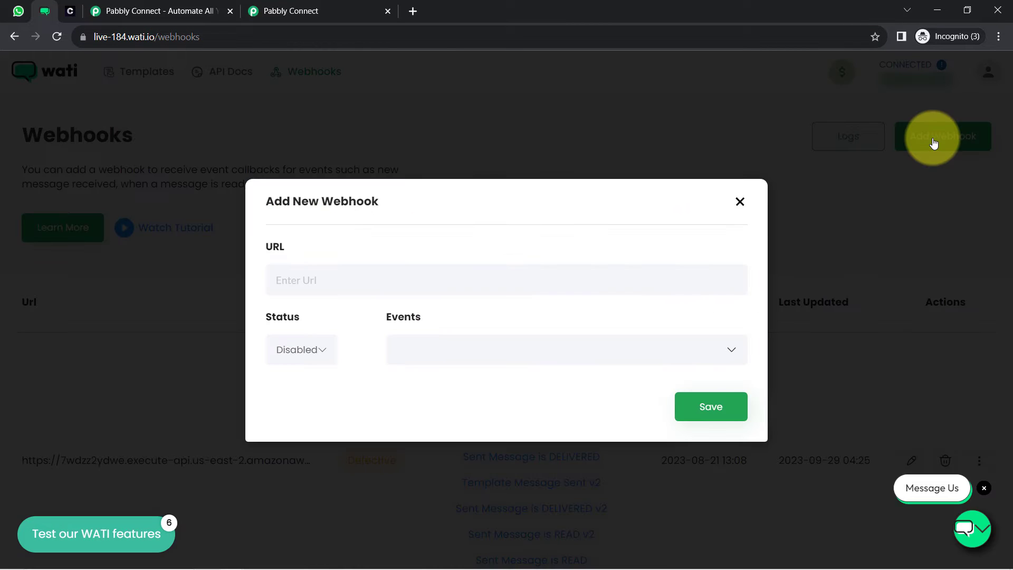
click(276, 286)
key(ctrl+v)
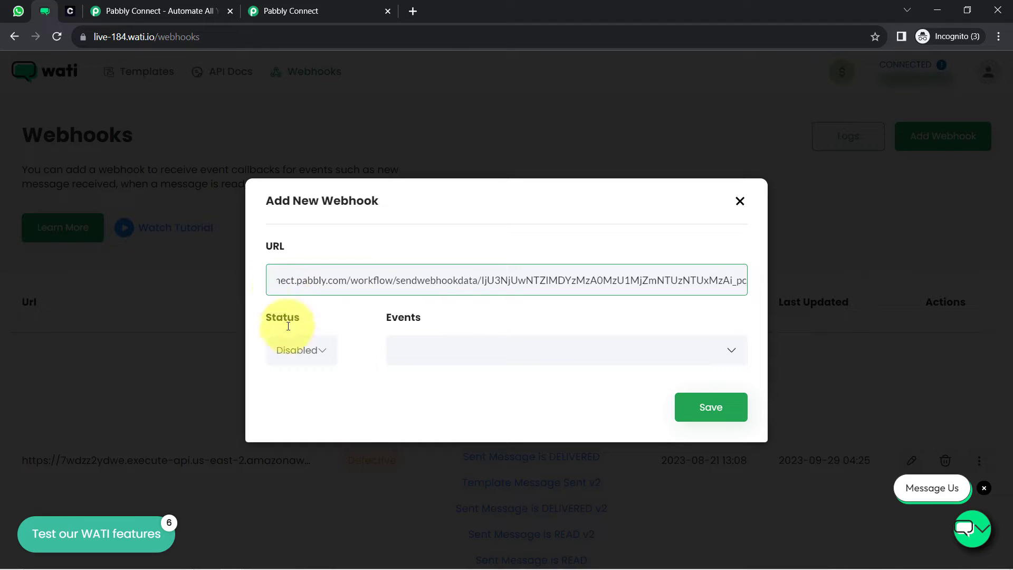
click(297, 357)
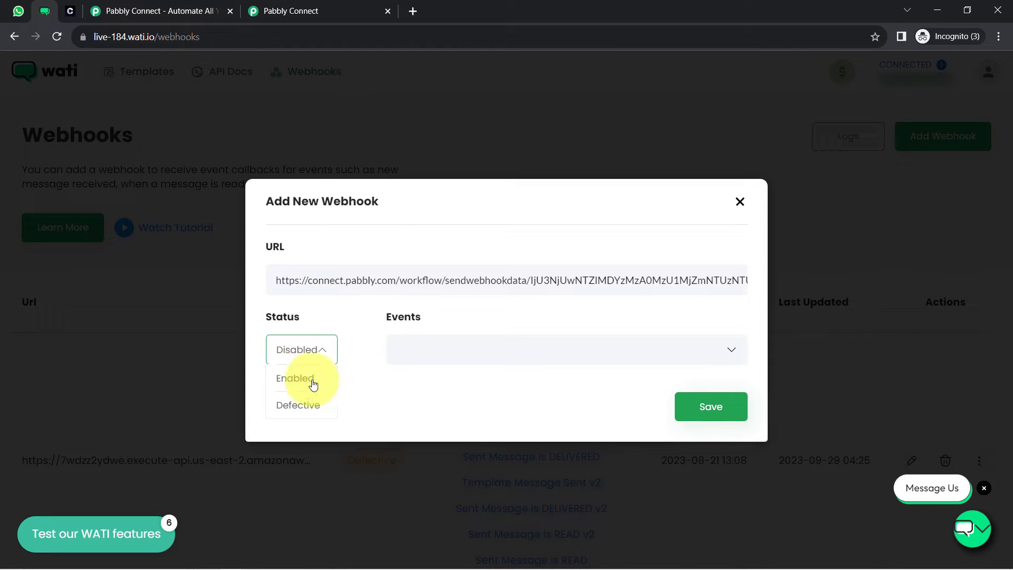
click(276, 375)
Step: Choose Message Received as the webhook event and save the webhook
click(475, 355)
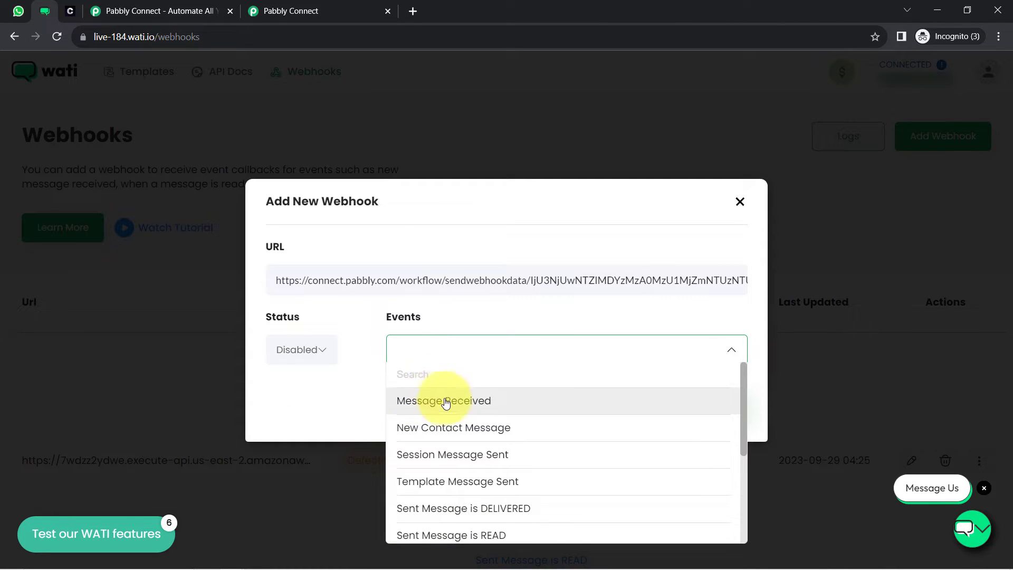
click(19, 11)
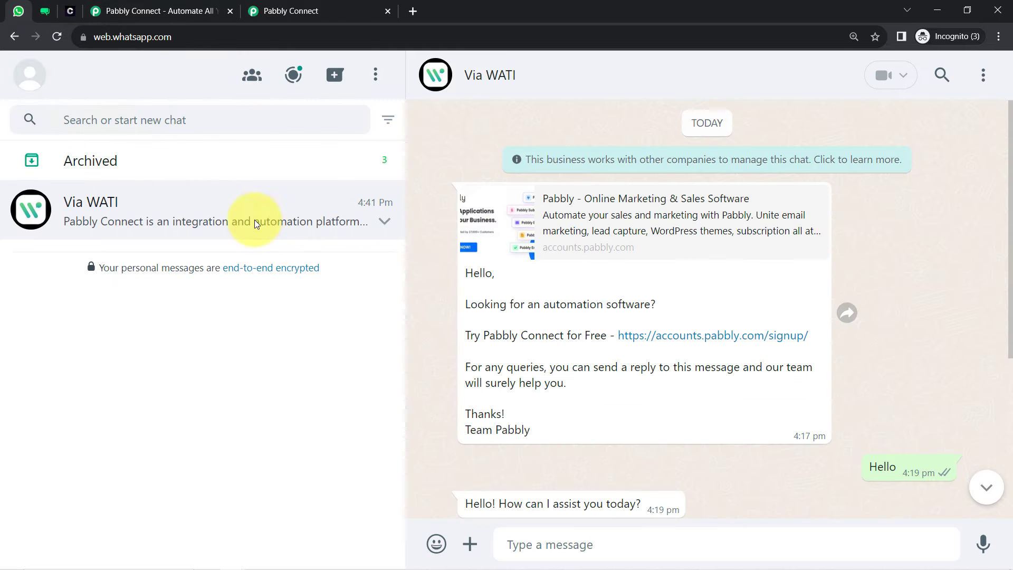
click(325, 7)
click(45, 12)
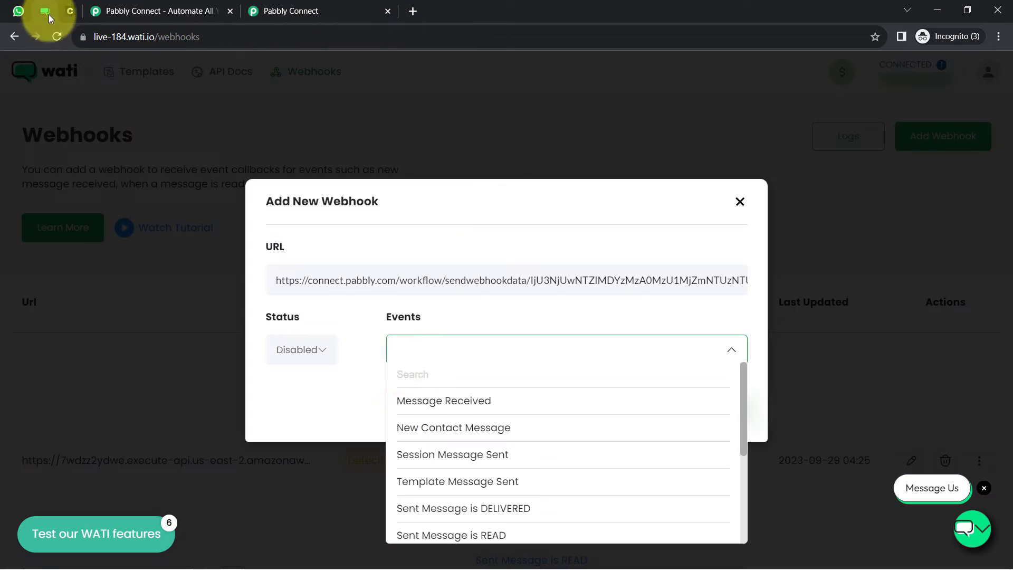
click(416, 401)
click(699, 410)
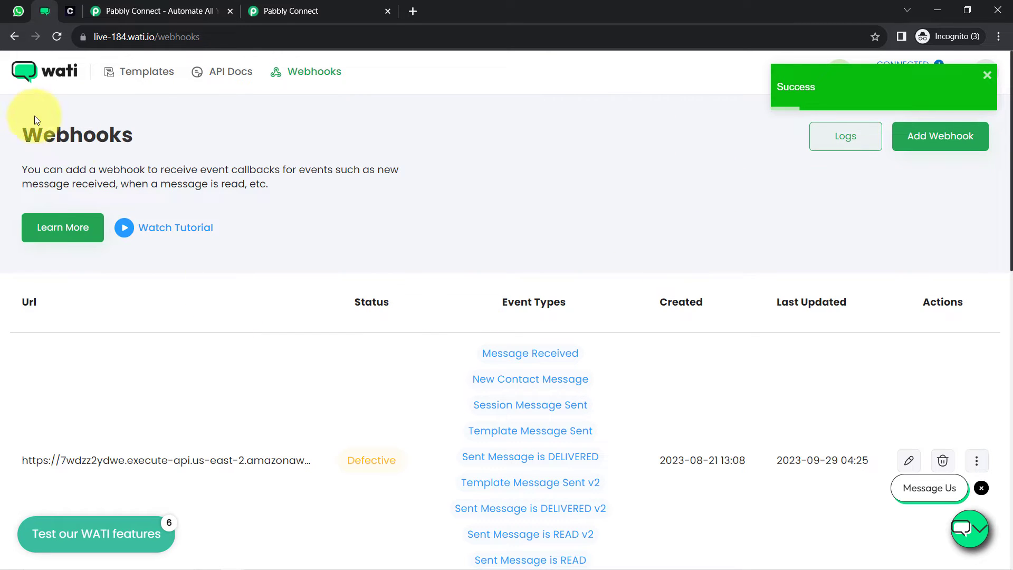
Step: Read the Waiting For Webhook Response note, then switch to the Via WATI WhatsApp chat
click(289, 6)
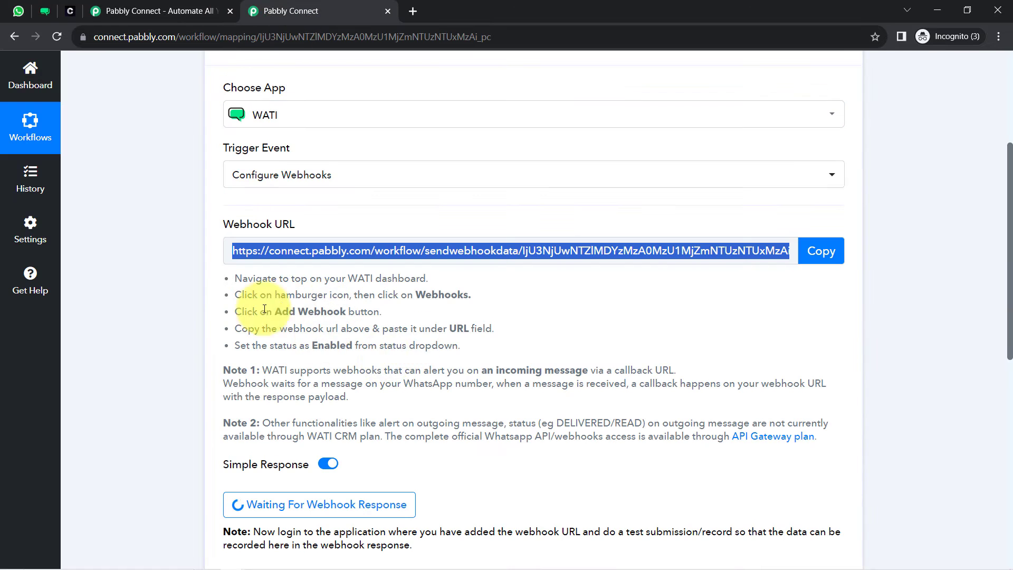
click(173, 320)
scroll(1003, 295, down, 5)
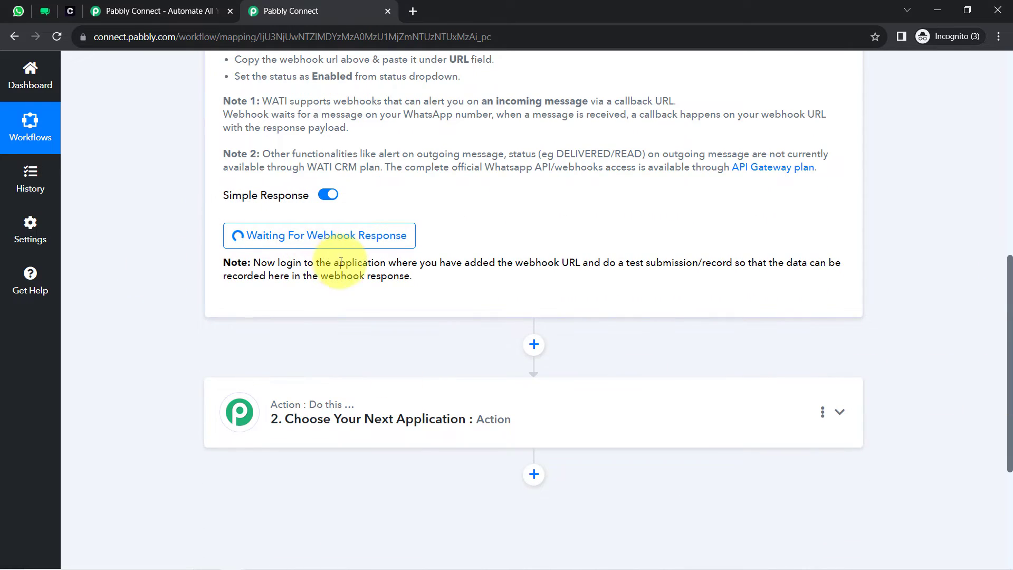
drag(287, 265, 411, 281)
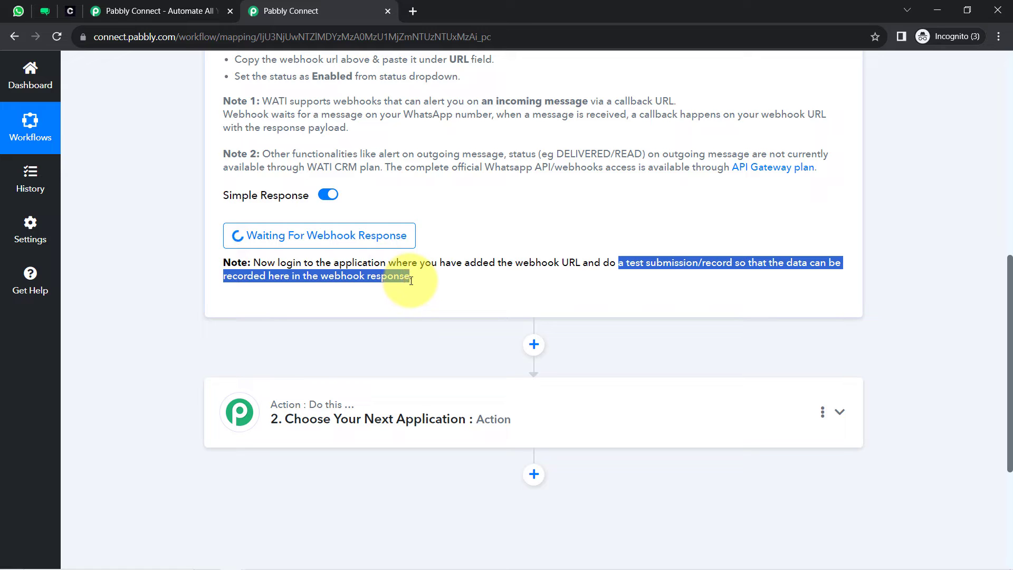
drag(594, 262, 705, 262)
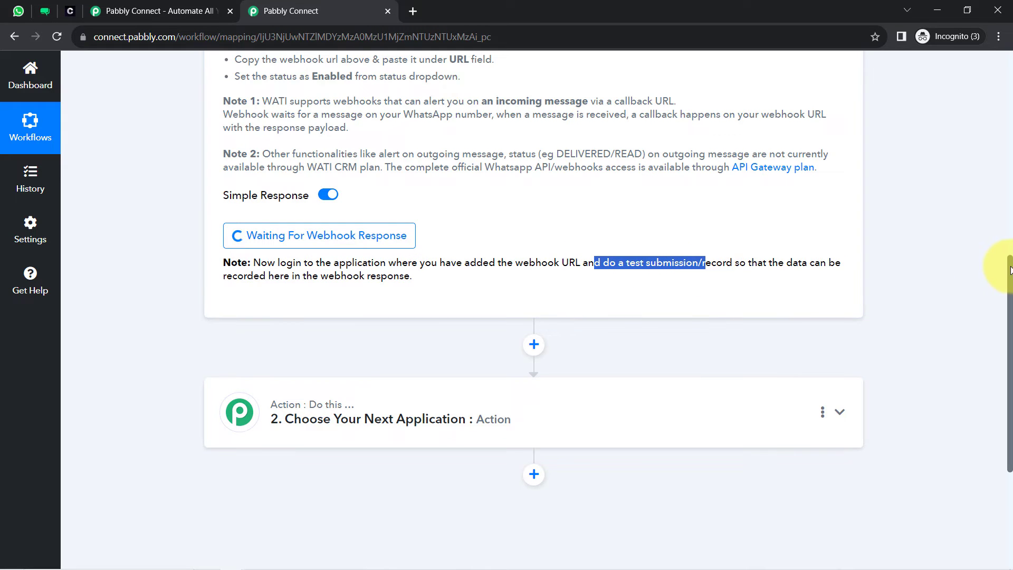
drag(1010, 270, 980, 75)
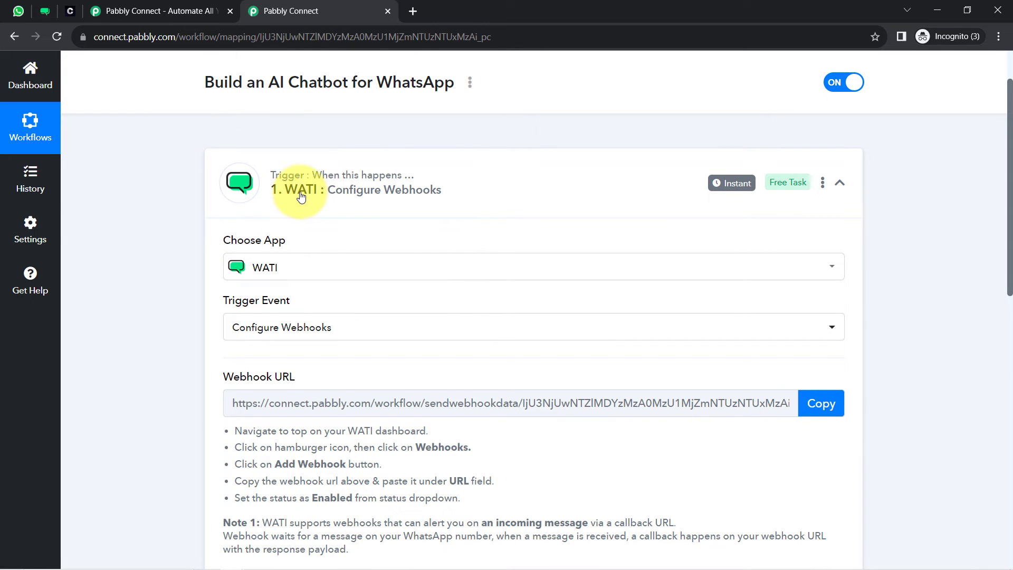
click(19, 11)
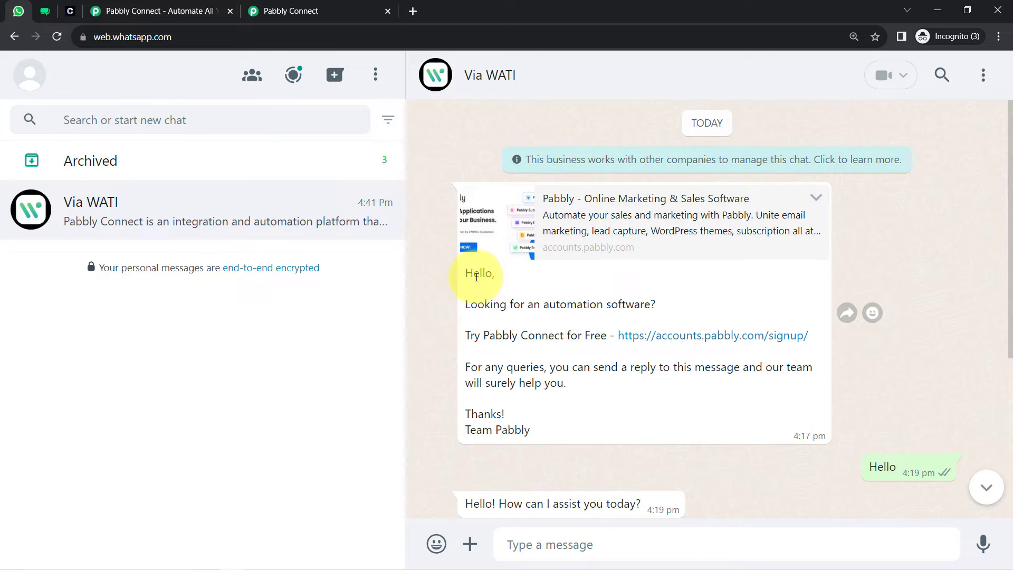
drag(476, 276, 533, 428)
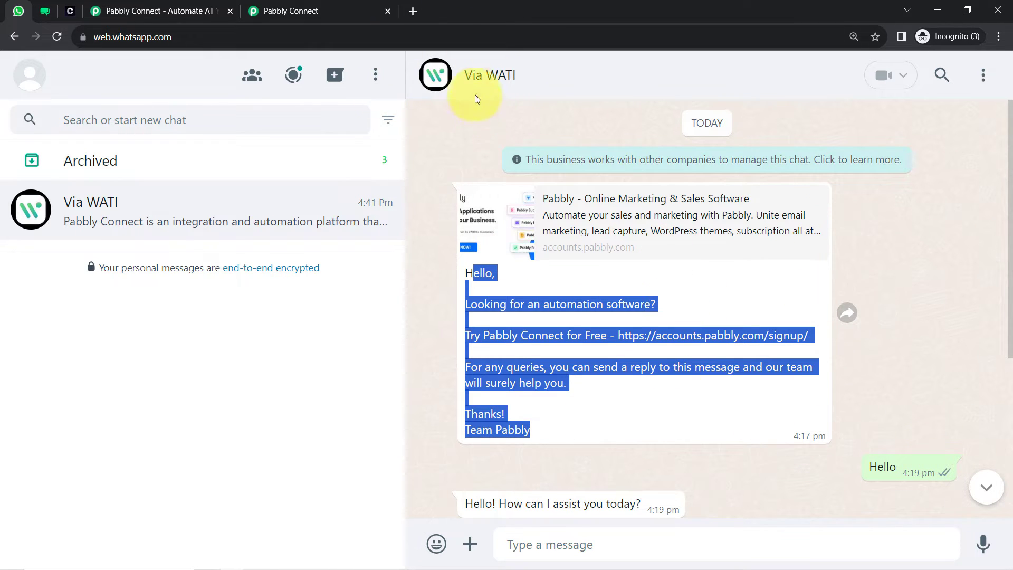
click(312, 10)
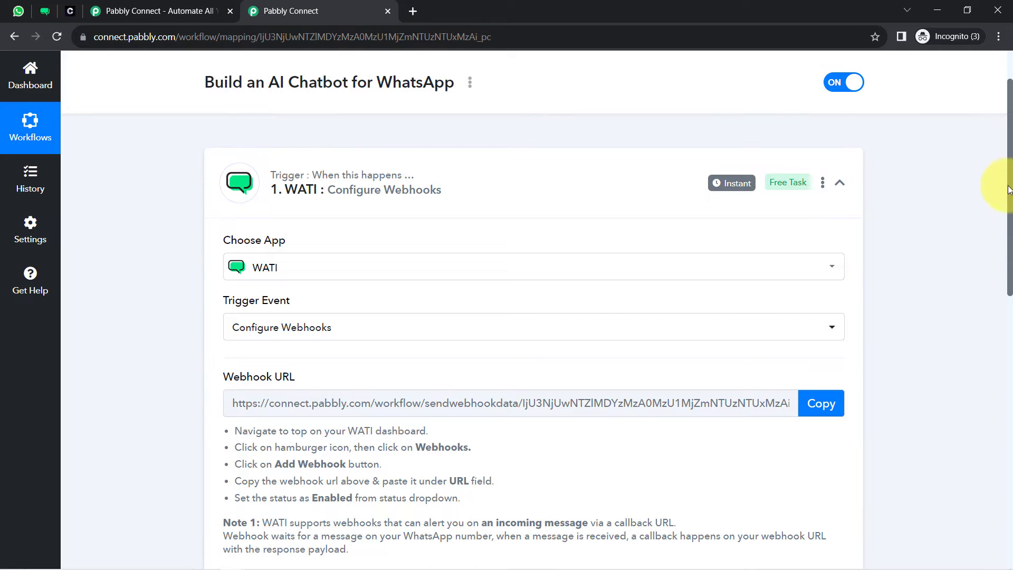
drag(1010, 190, 1005, 362)
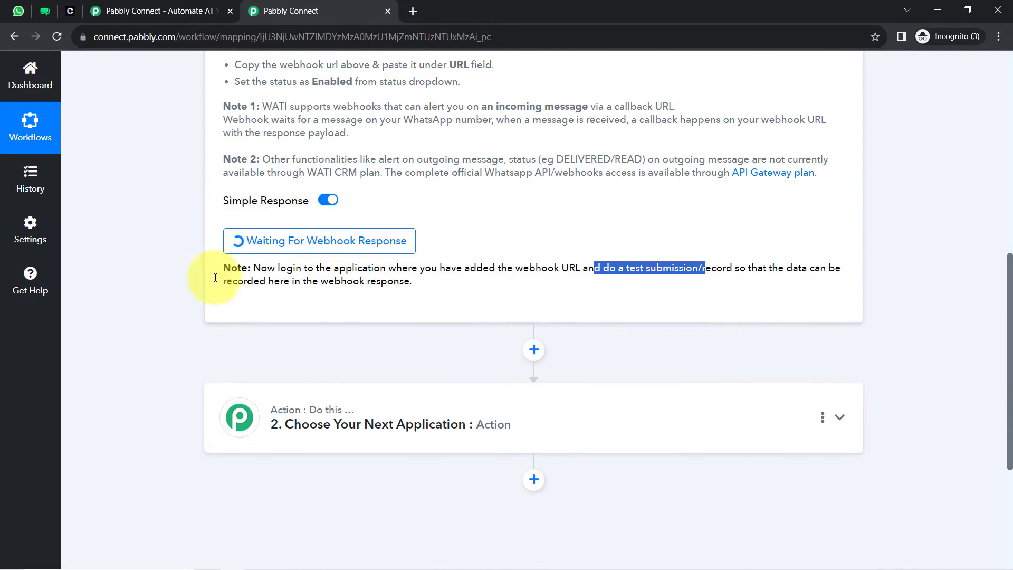
click(18, 10)
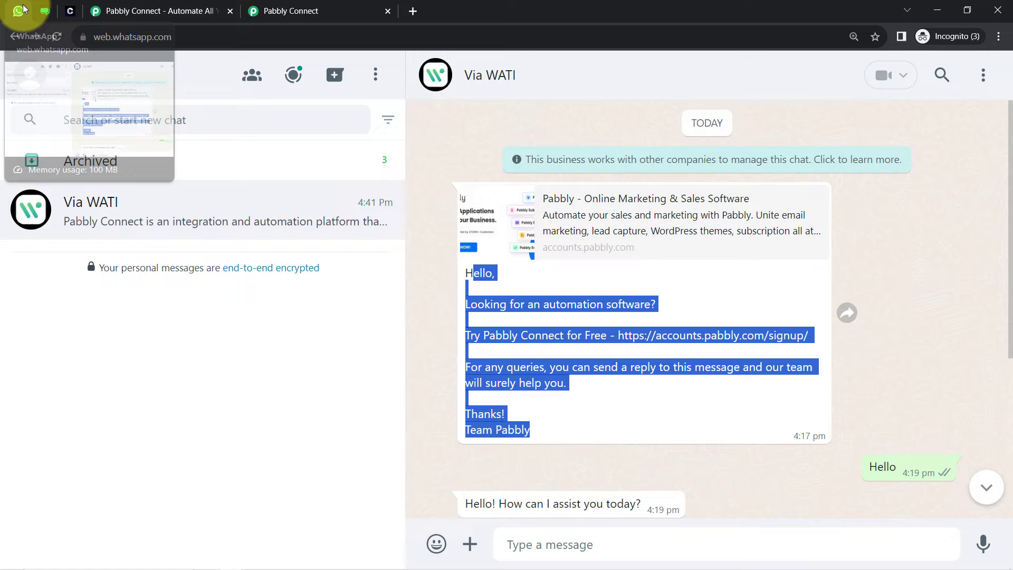
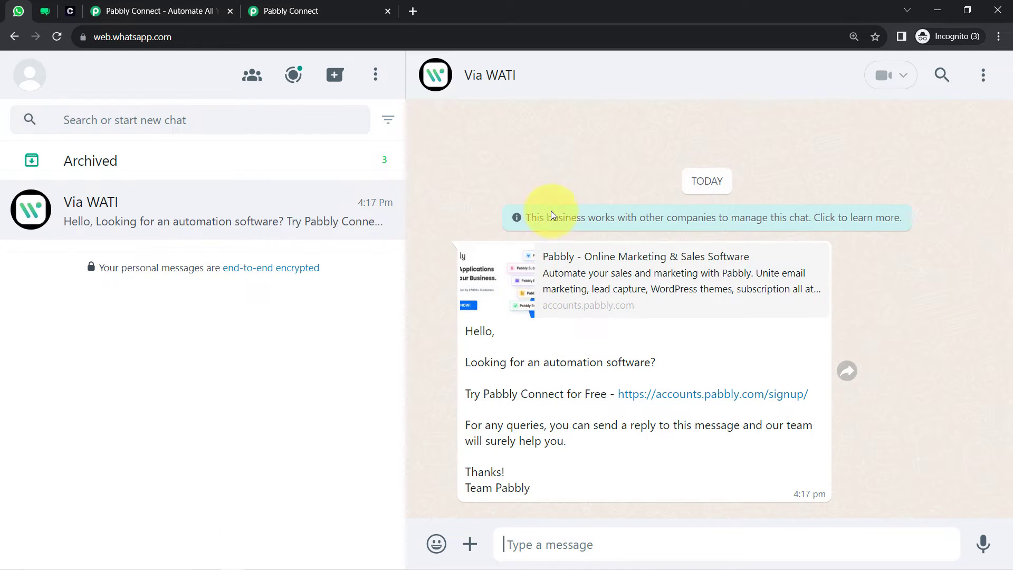
Step: Leave the Pabbly Connect workflow and bring up the Via WATI chat in WhatsApp Web
click(298, 4)
Step: Send the test message 'Hello' in the Via WATI chat, then return to the workflow
click(19, 12)
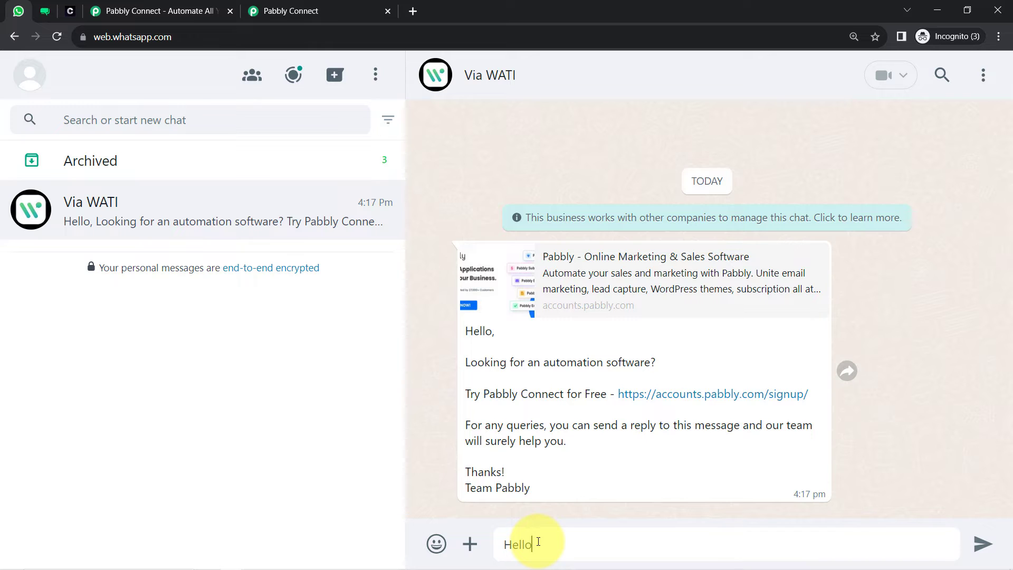
text(Hello)
key(Return)
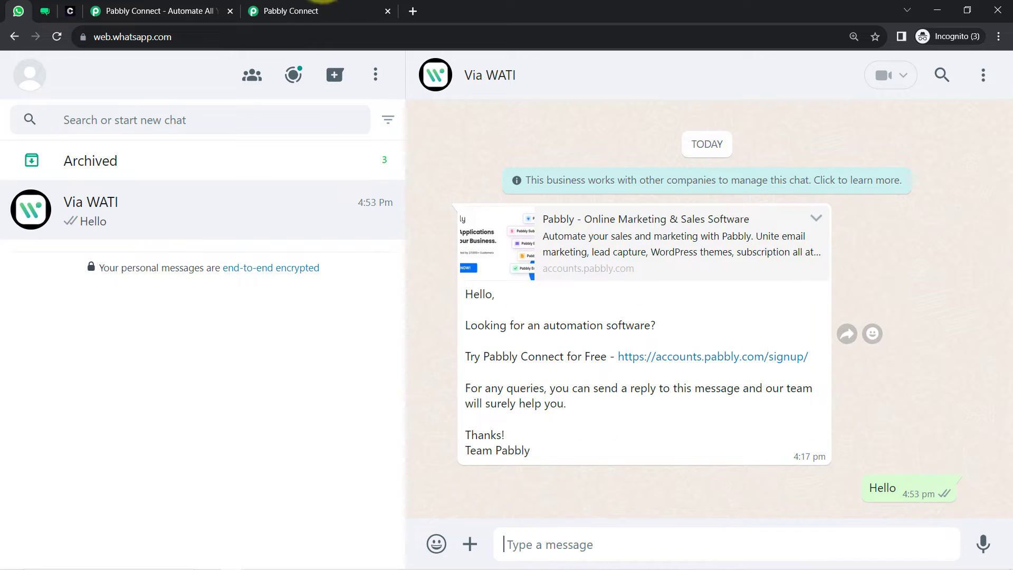
click(318, 7)
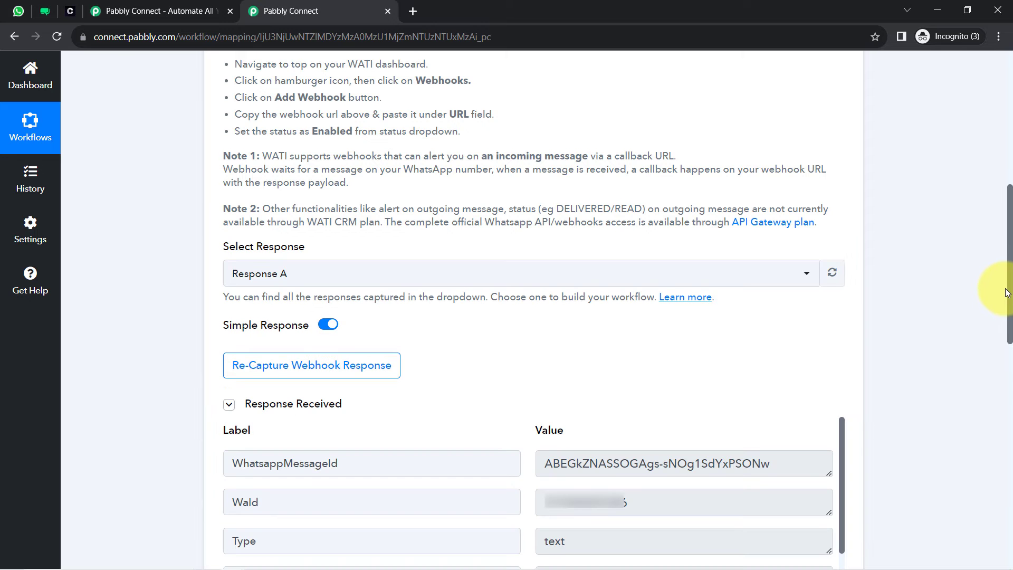
Step: Review the captured webhook response and confirm its Text value reads Hello
drag(1009, 233, 991, 328)
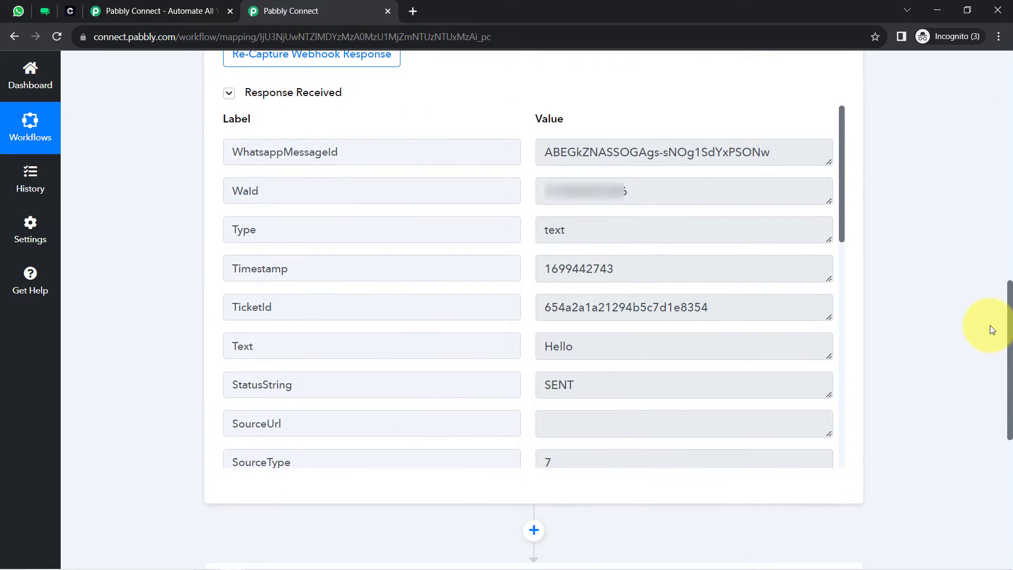
drag(545, 191, 628, 193)
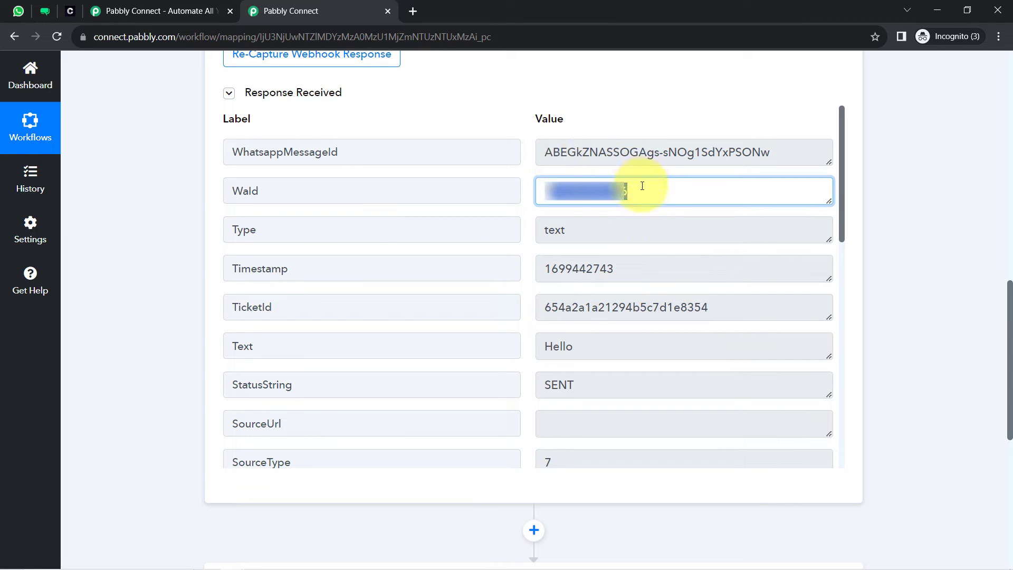
drag(842, 131, 849, 183)
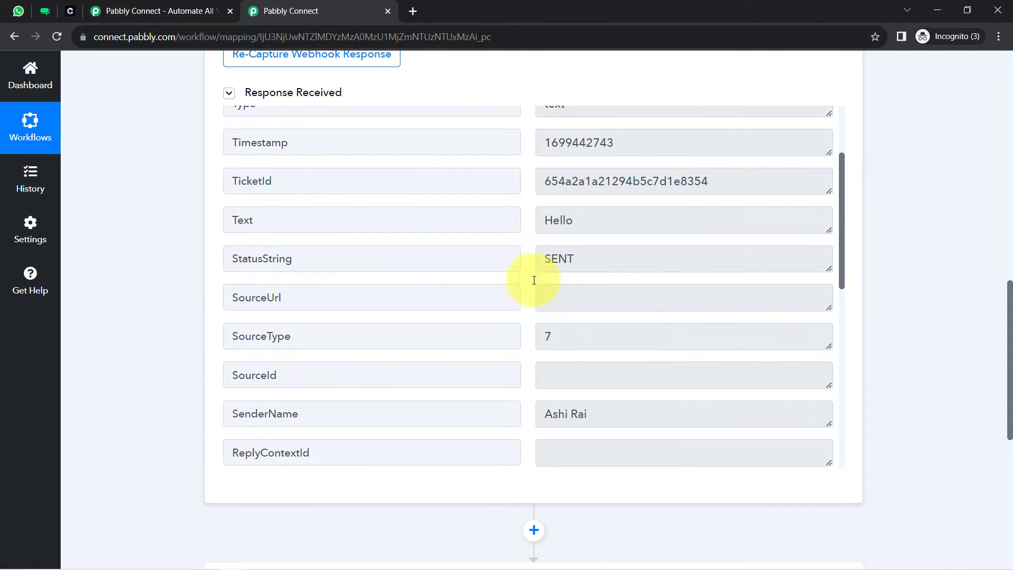
double_click(556, 222)
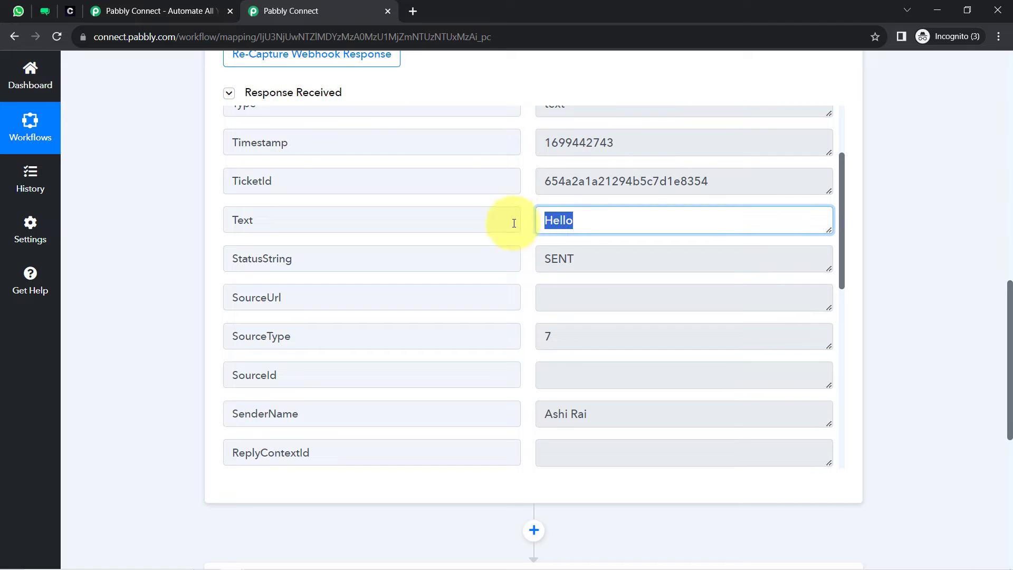
click(7, 7)
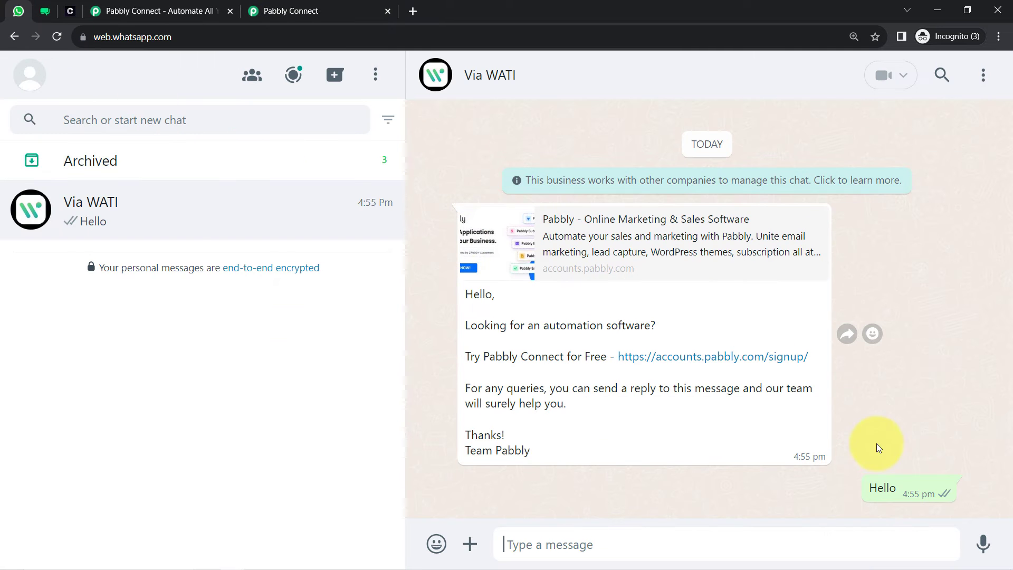
click(289, 11)
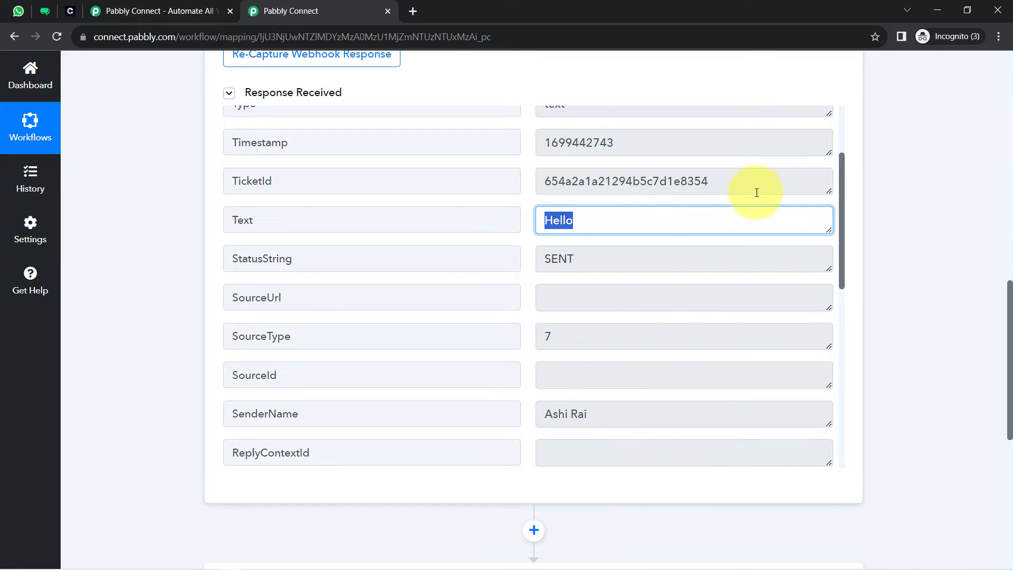
drag(843, 198, 839, 416)
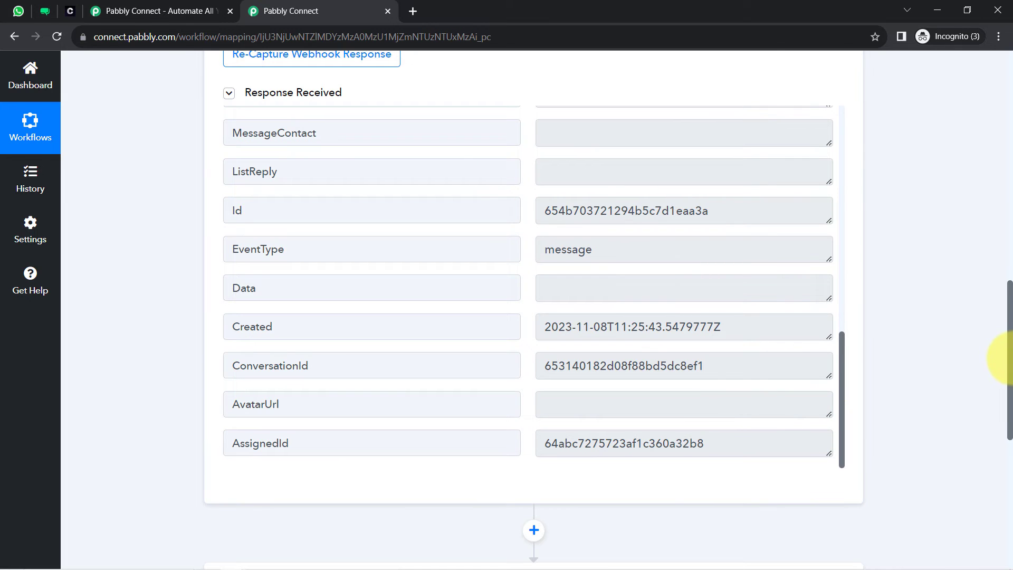
scroll(1003, 265, up, 15)
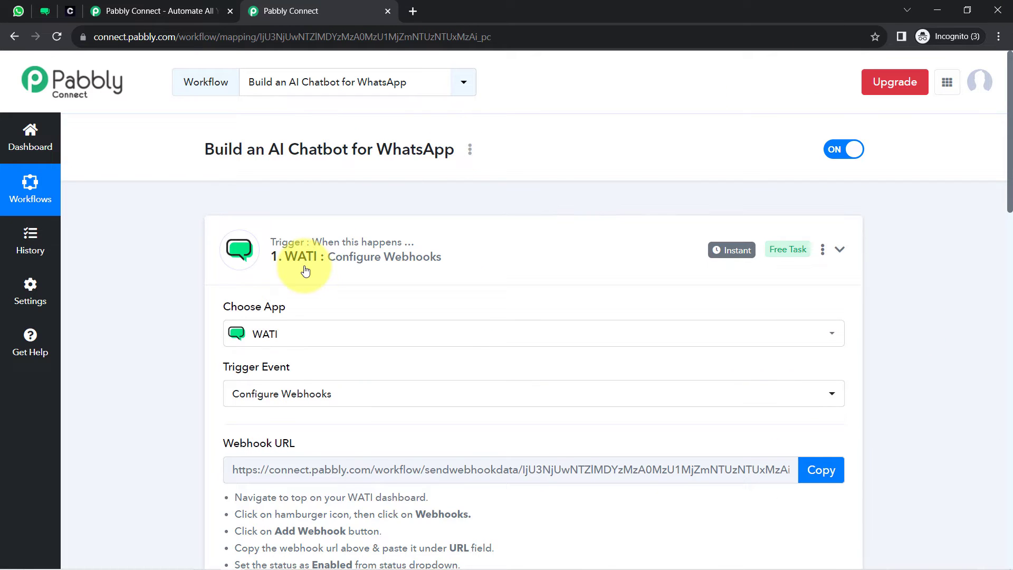
Step: Collapse and re-expand the WATI trigger step, then expand action step 2 to choose its app
click(305, 271)
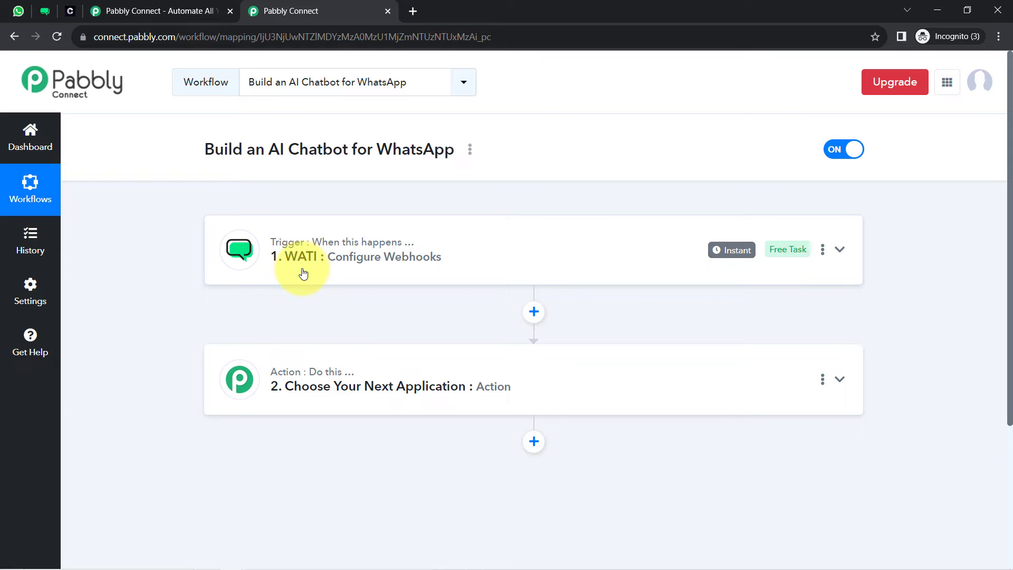
mouse_move(294, 250)
click(19, 11)
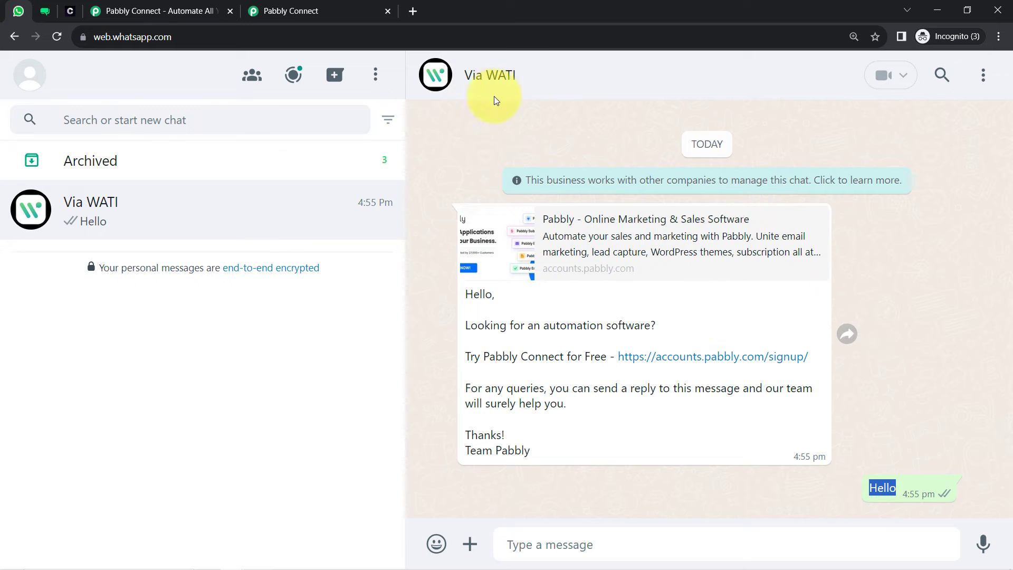
click(263, 11)
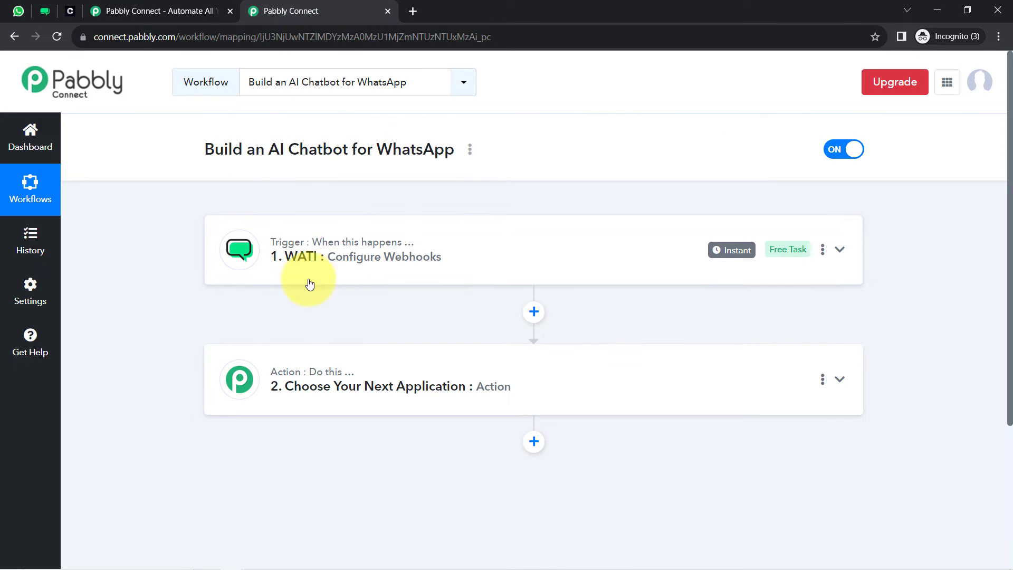
mouse_move(732, 253)
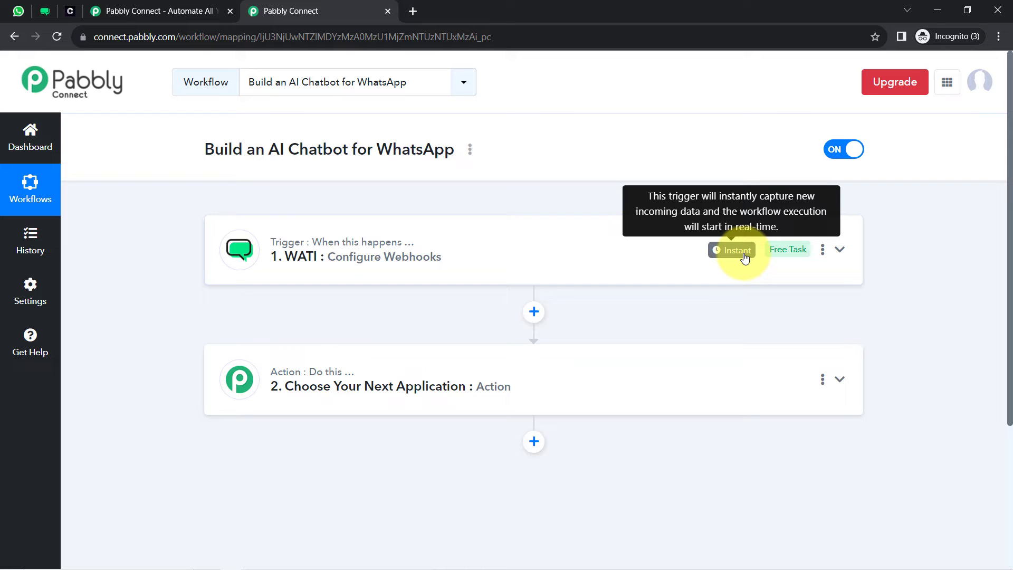
click(353, 270)
drag(1009, 171, 1011, 429)
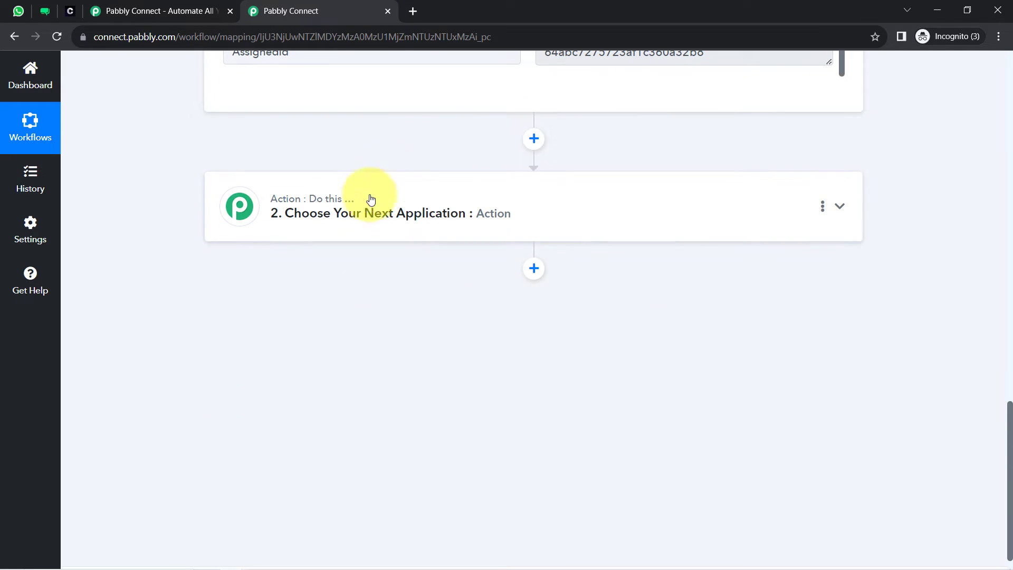
click(368, 205)
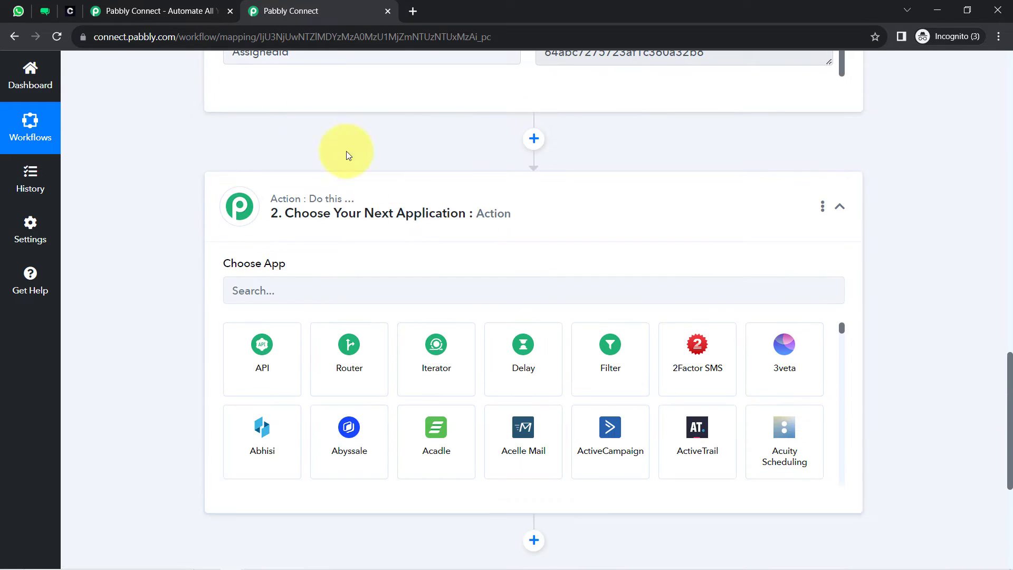
Step: Search the app list for 'chatb' and pick Chatbase as the action step's app
click(70, 11)
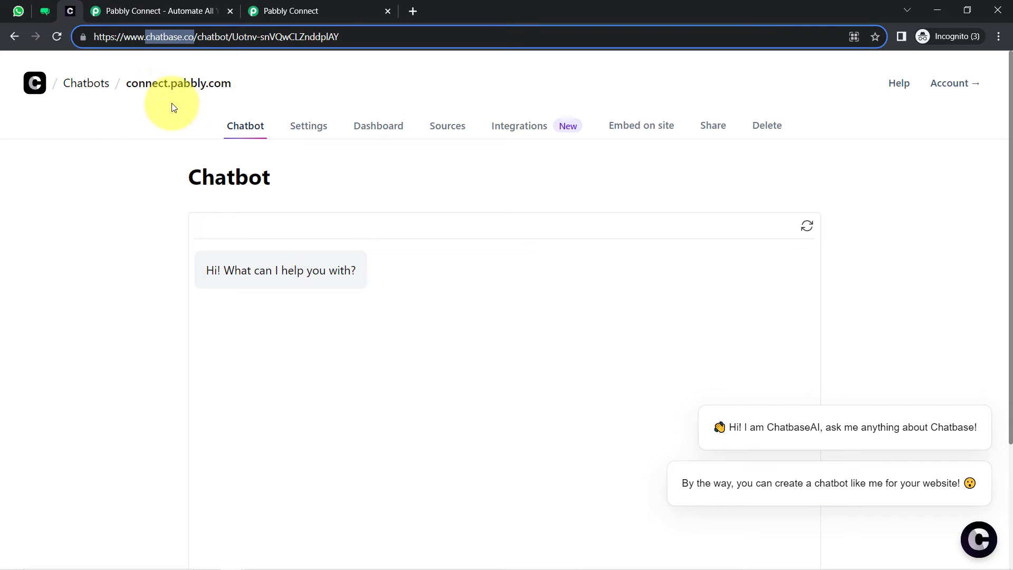
click(301, 10)
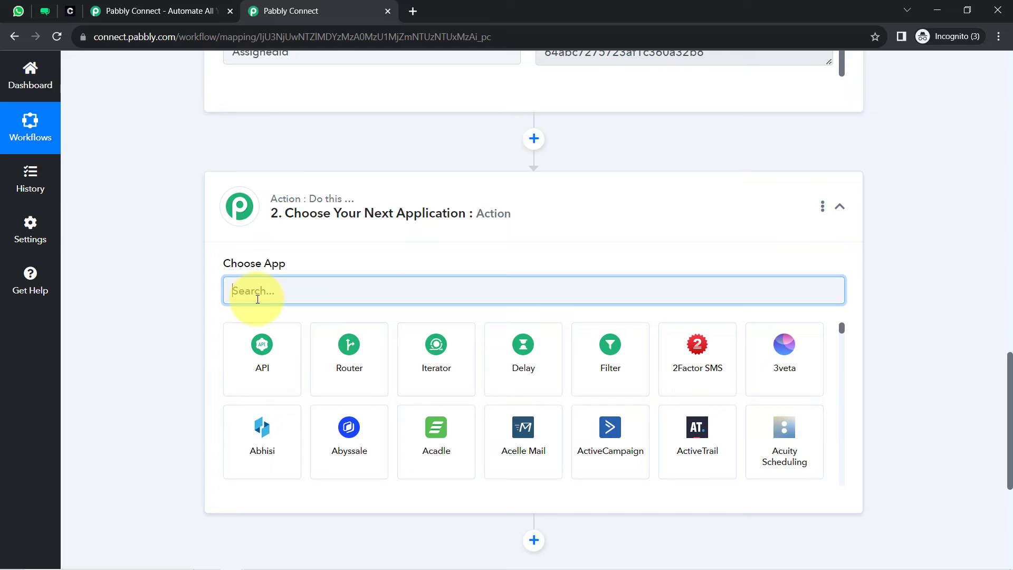
text(ch)
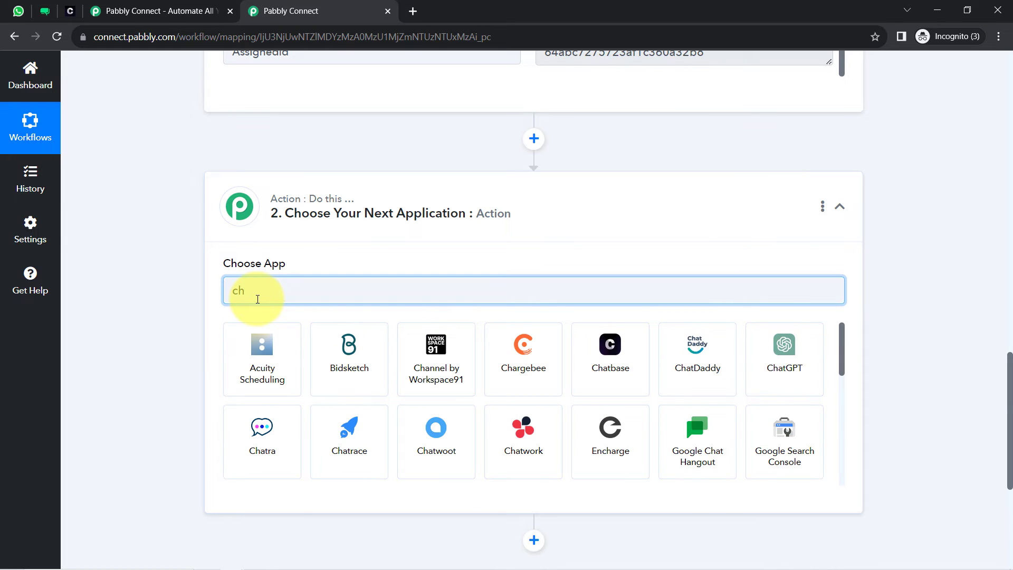
text(at)
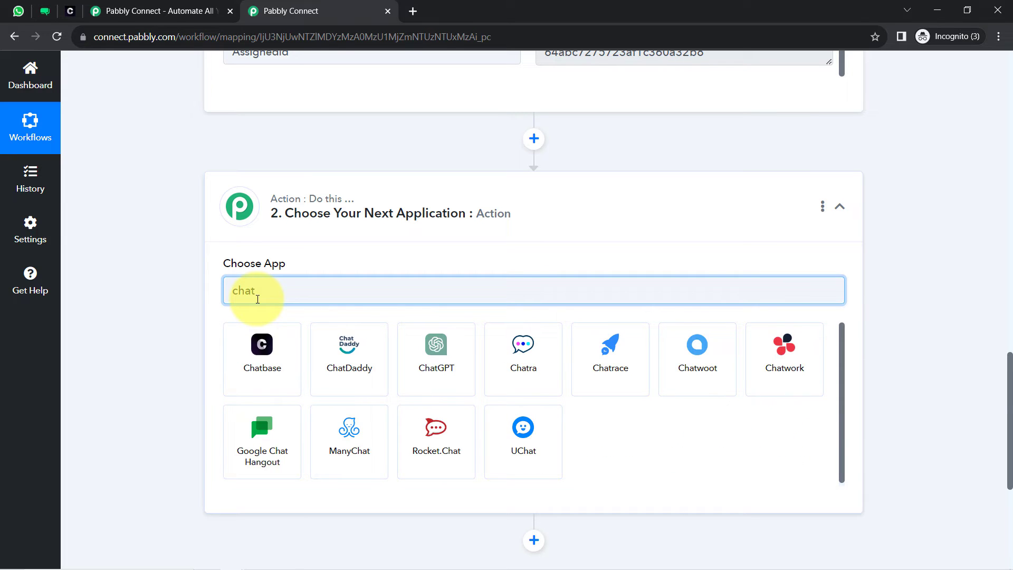
text(gp)
key(BackSpace)
key(BackSpace)
key(BackSpace)
key(BackSpace)
key(BackSpace)
key(BackSpace)
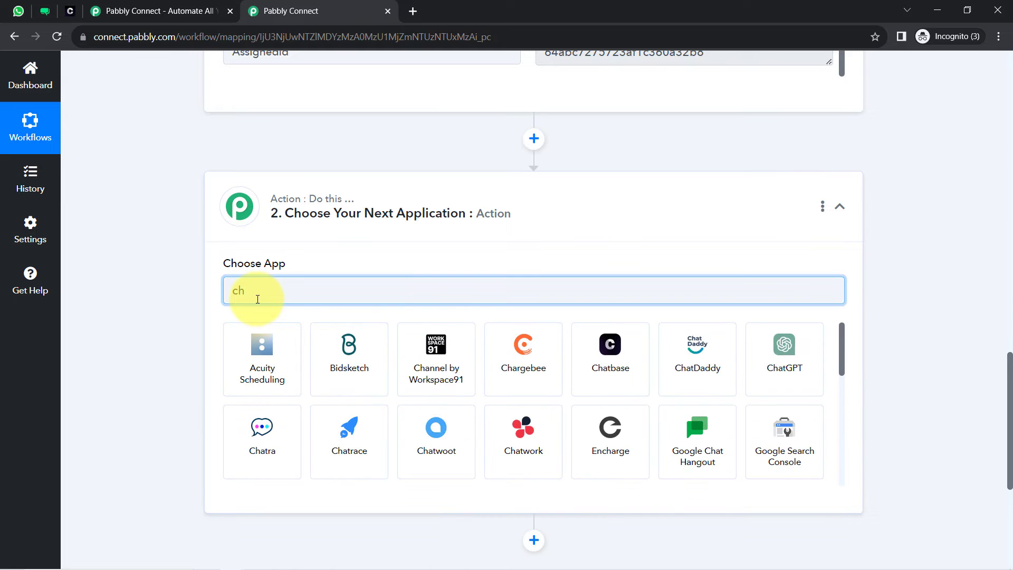
text(anthr)
key(BackSpace)
key(BackSpace)
key(BackSpace)
key(BackSpace)
key(BackSpace)
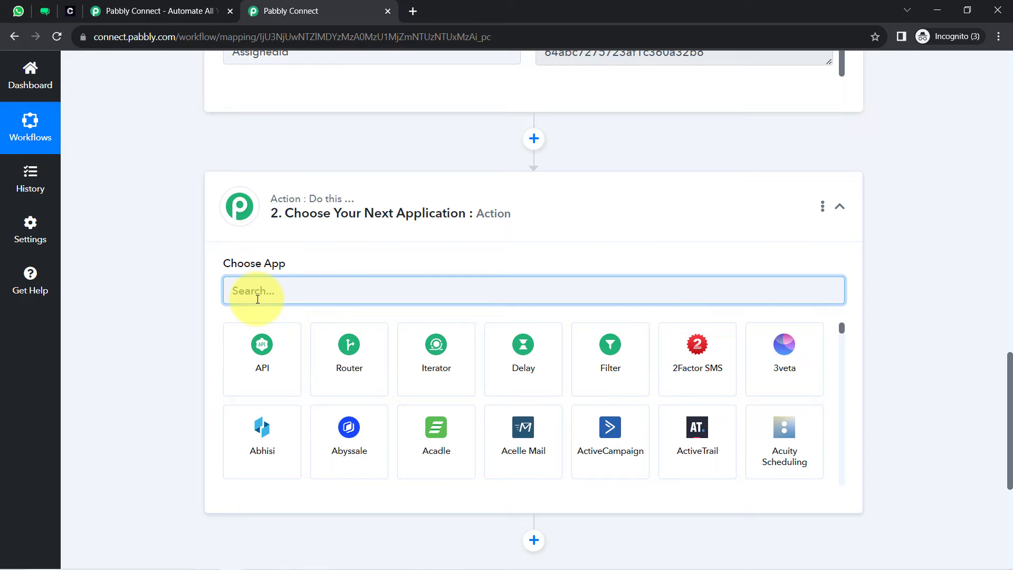
text(chatb)
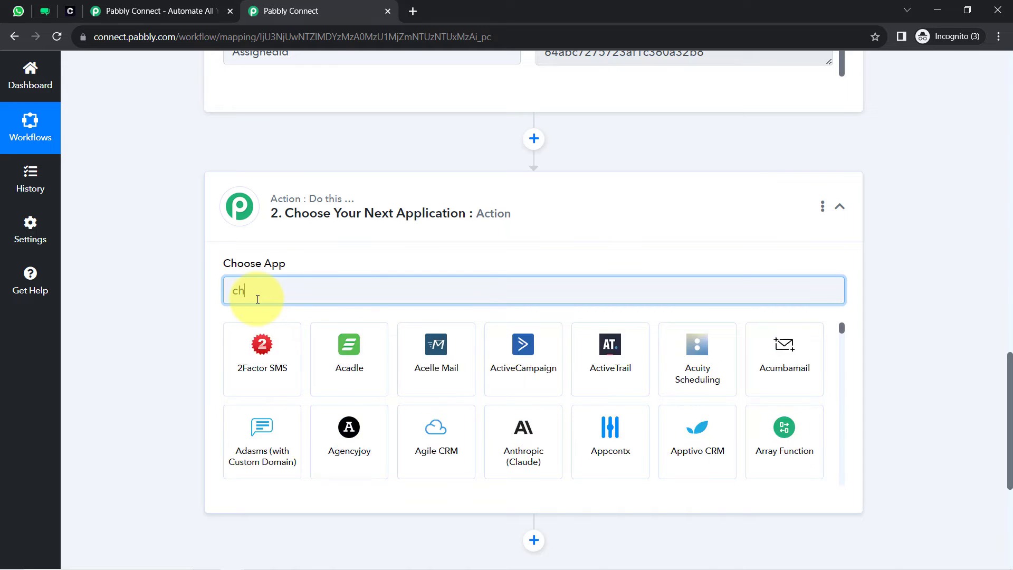
click(255, 346)
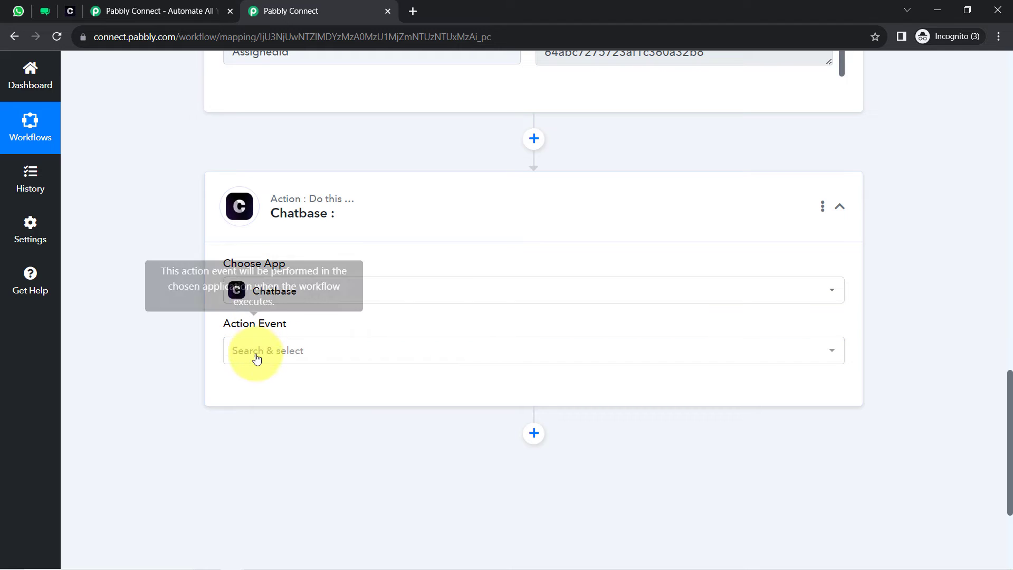
click(256, 359)
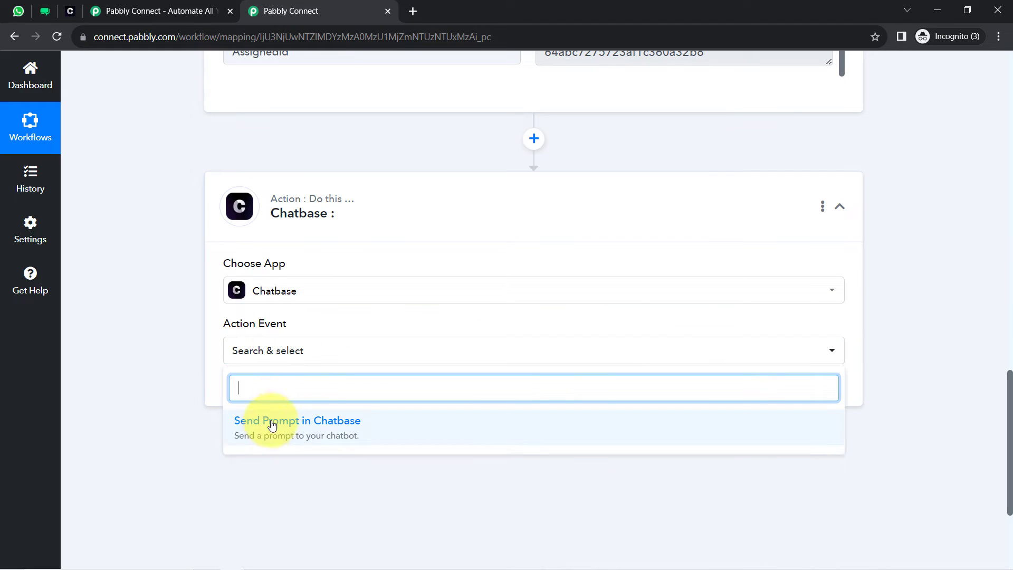
Step: Choose the Send Prompt in Chatbase event and start a new Chatbase #6 connection
click(264, 429)
click(252, 393)
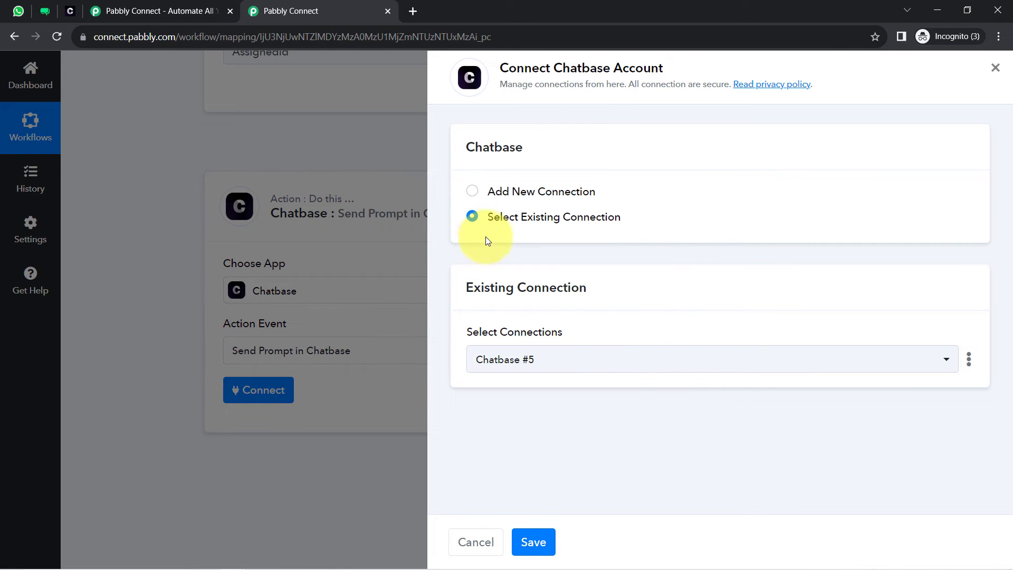
click(531, 191)
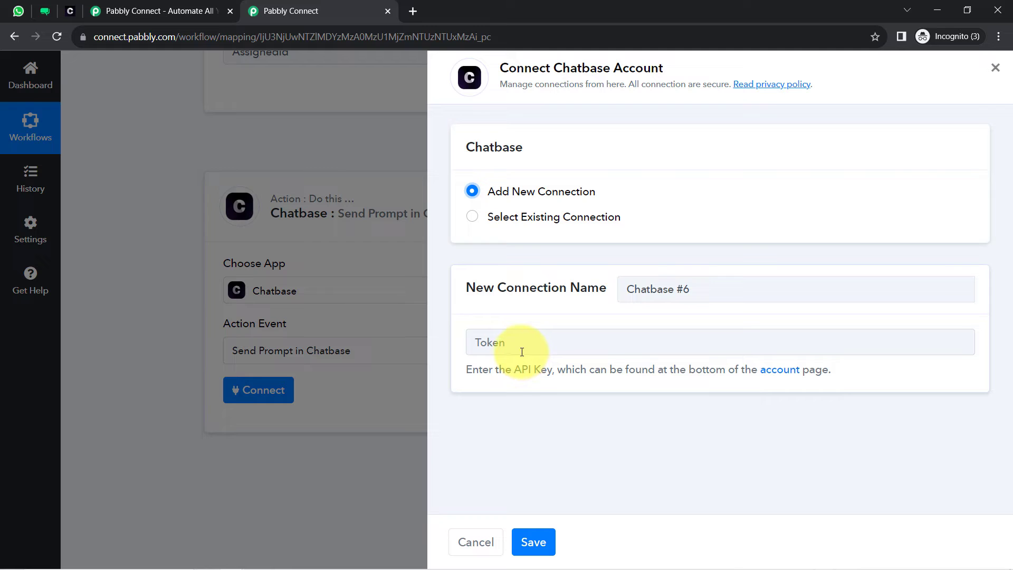
click(75, 11)
Step: Create and copy a new API secret key on the Chatbase account page
click(958, 93)
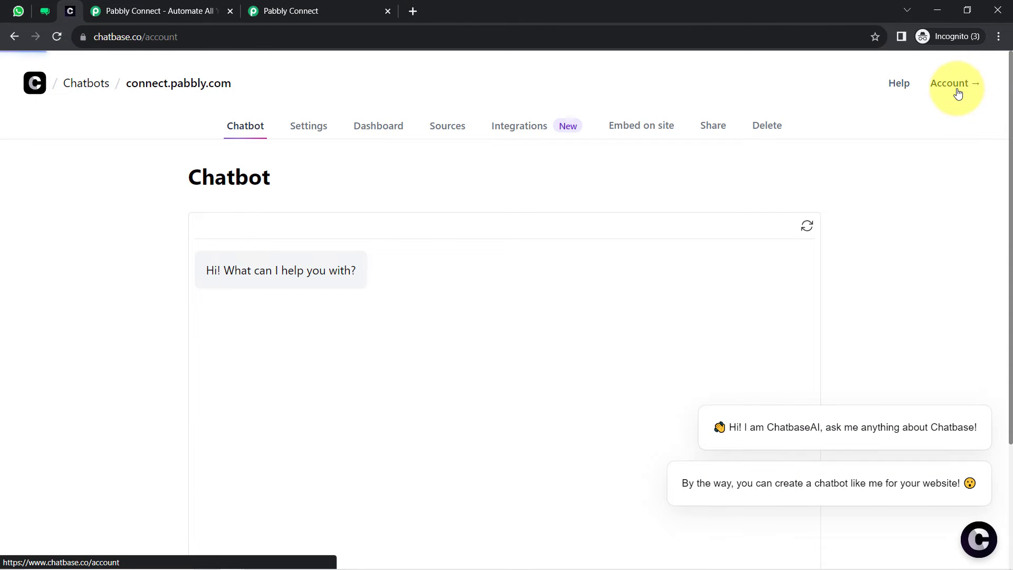
scroll(986, 317, down, 15)
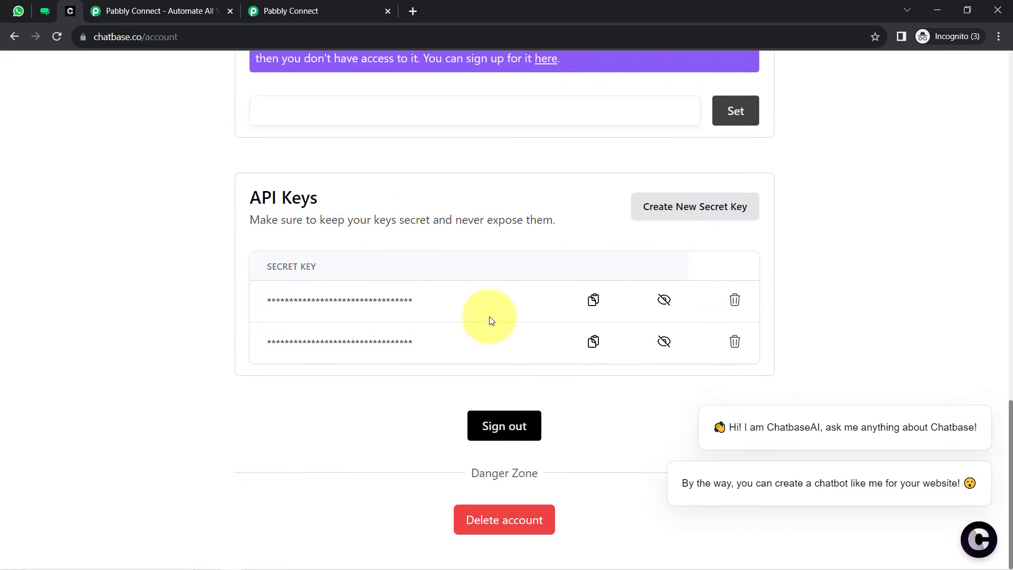
click(687, 218)
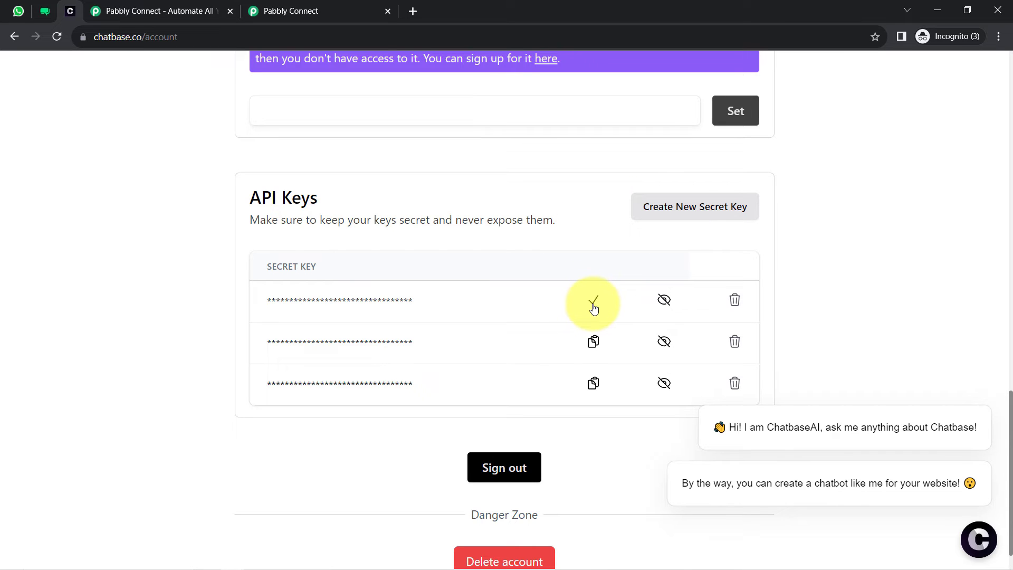
click(322, 8)
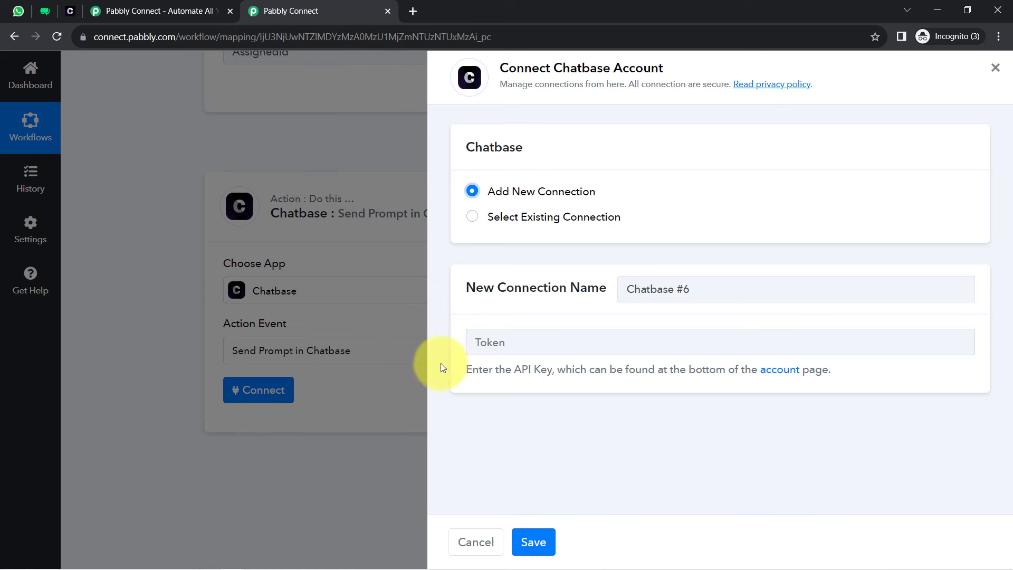
Step: Save the Chatbase connection with the copied API key pasted as its Token
click(468, 343)
key(ctrl+v)
click(535, 542)
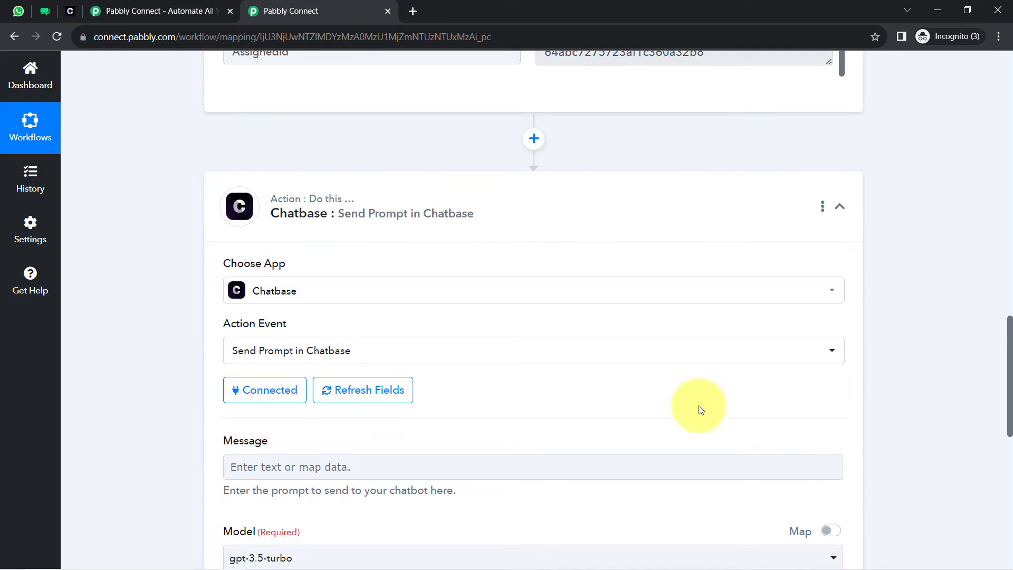
drag(1010, 346, 1010, 403)
drag(232, 241, 447, 241)
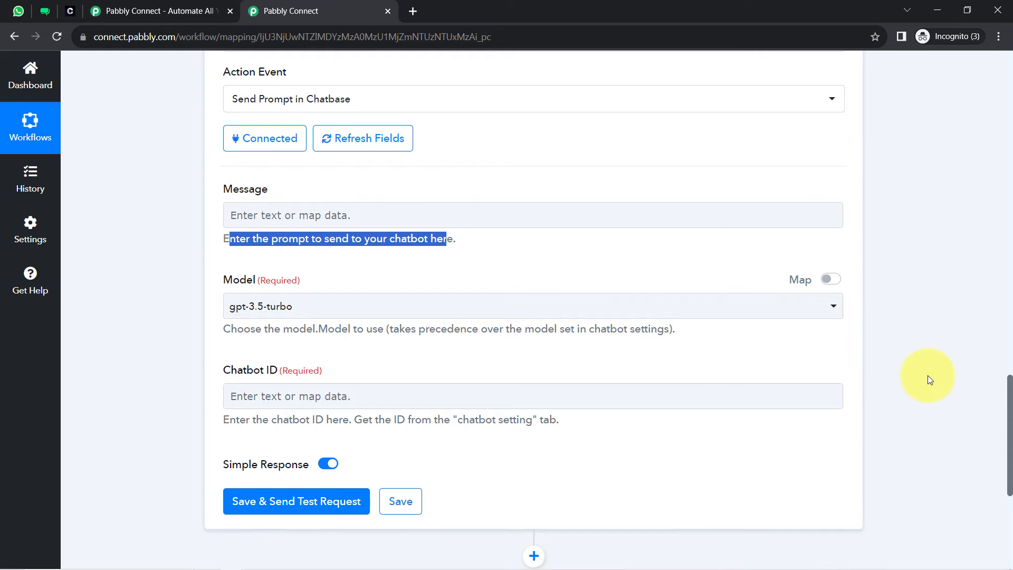
drag(1008, 411, 951, 260)
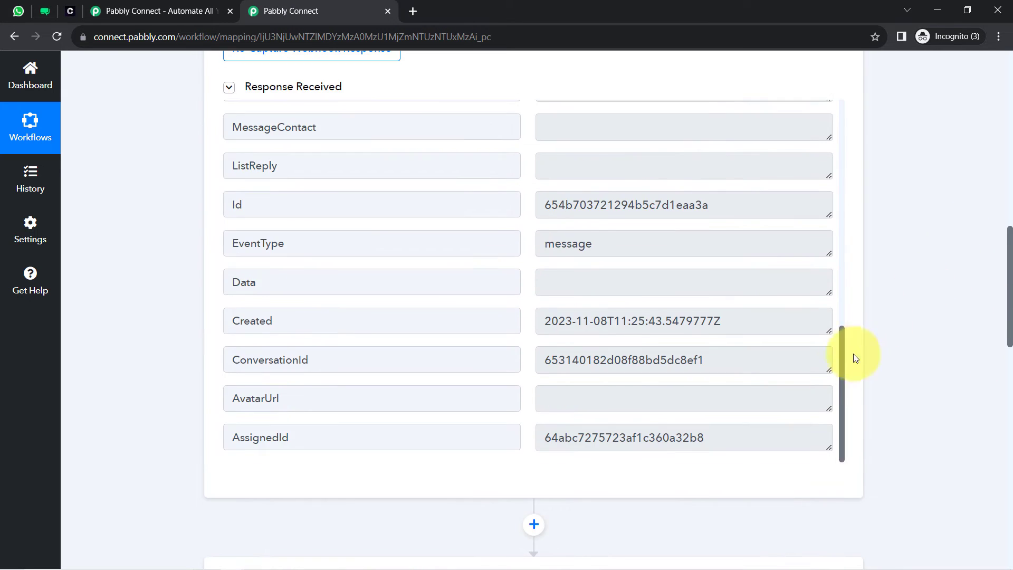
drag(844, 375, 829, 228)
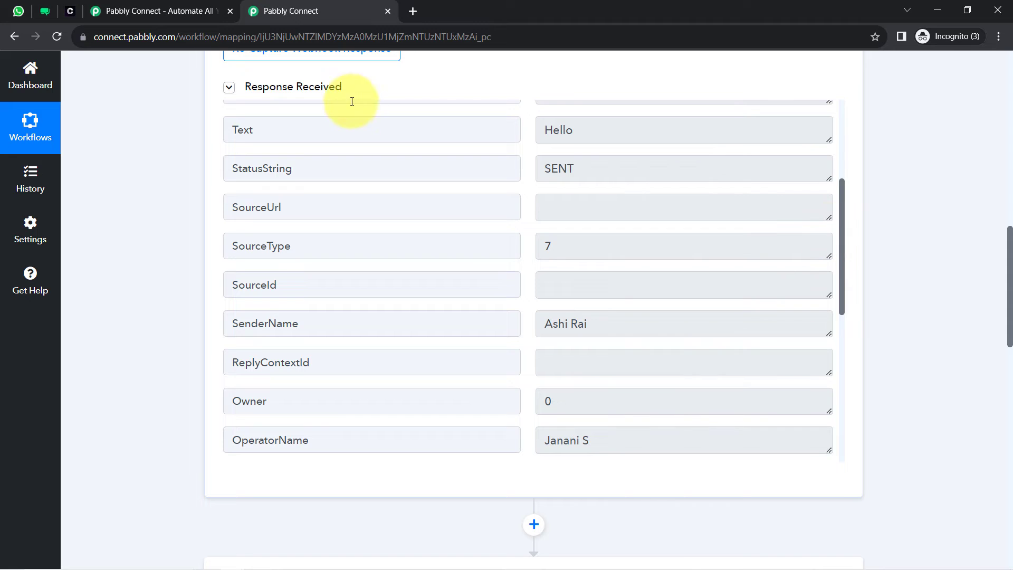
double_click(553, 122)
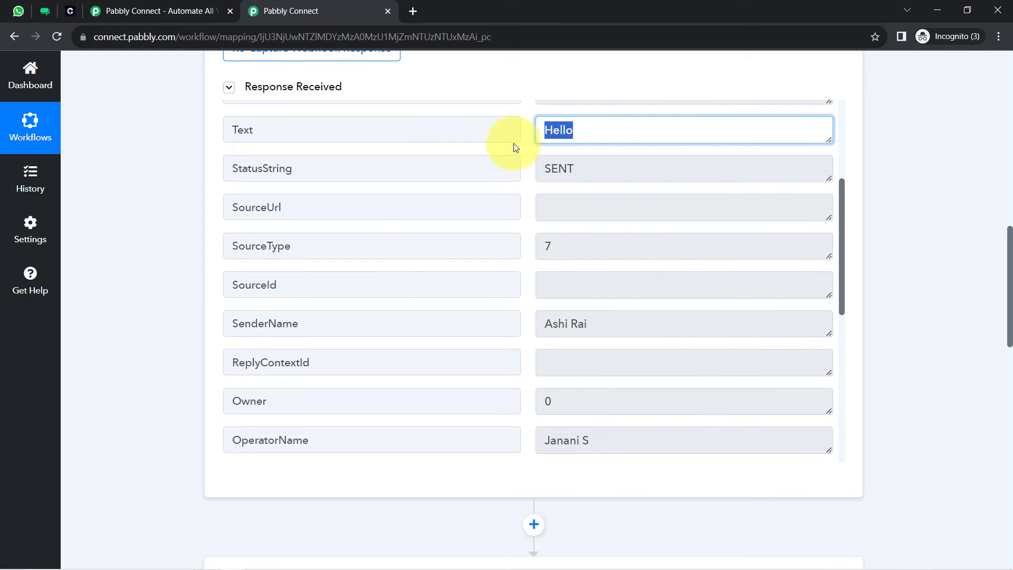
drag(1010, 271, 1010, 438)
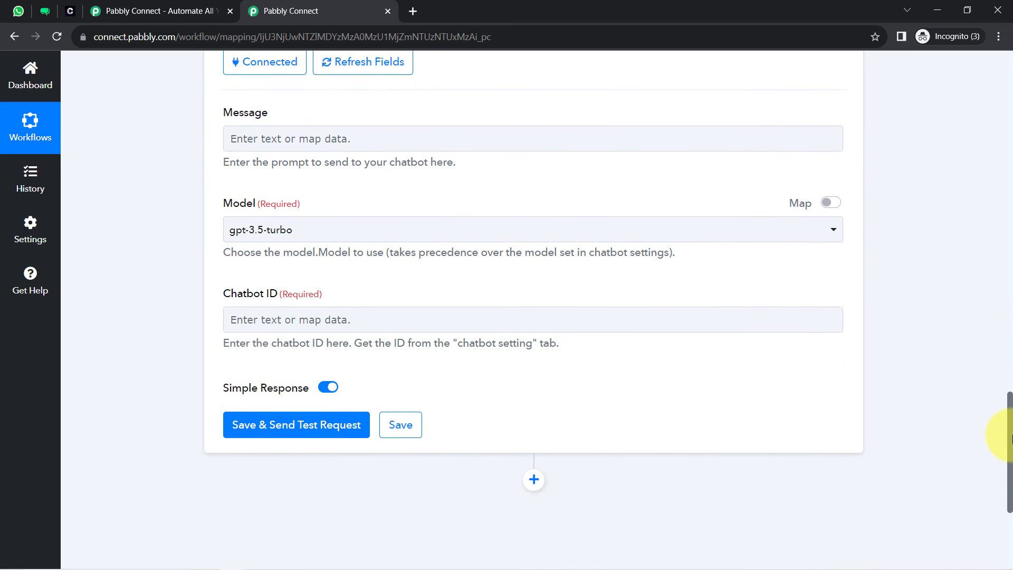
Step: Map the Message field to the WATI webhook's Text value (Hello)
click(287, 141)
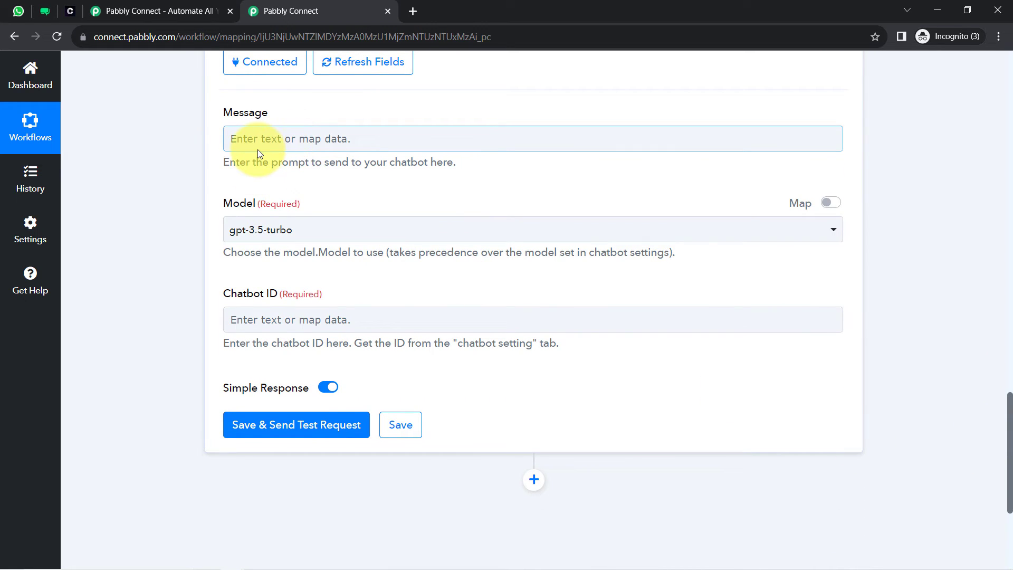
click(284, 138)
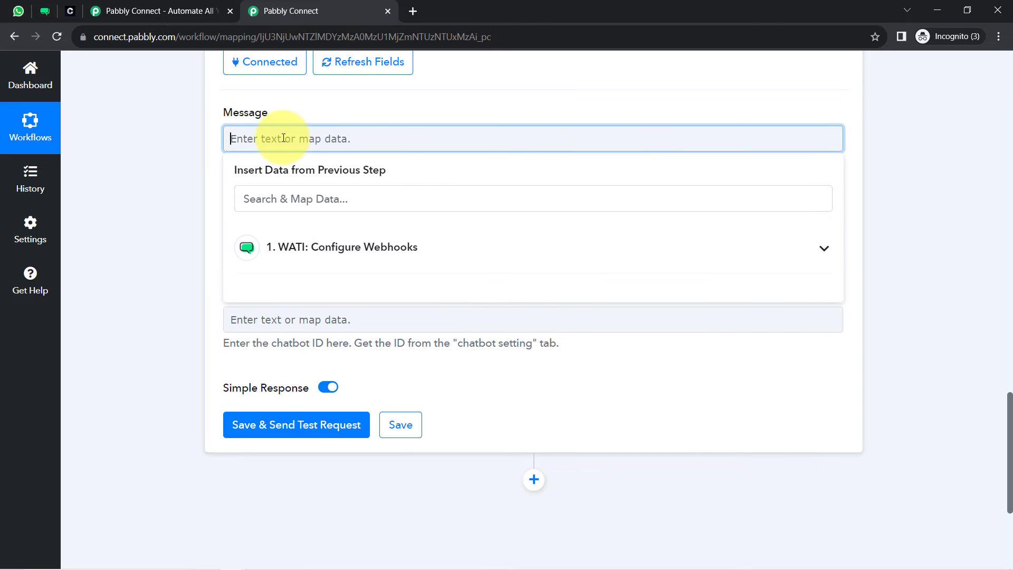
click(278, 256)
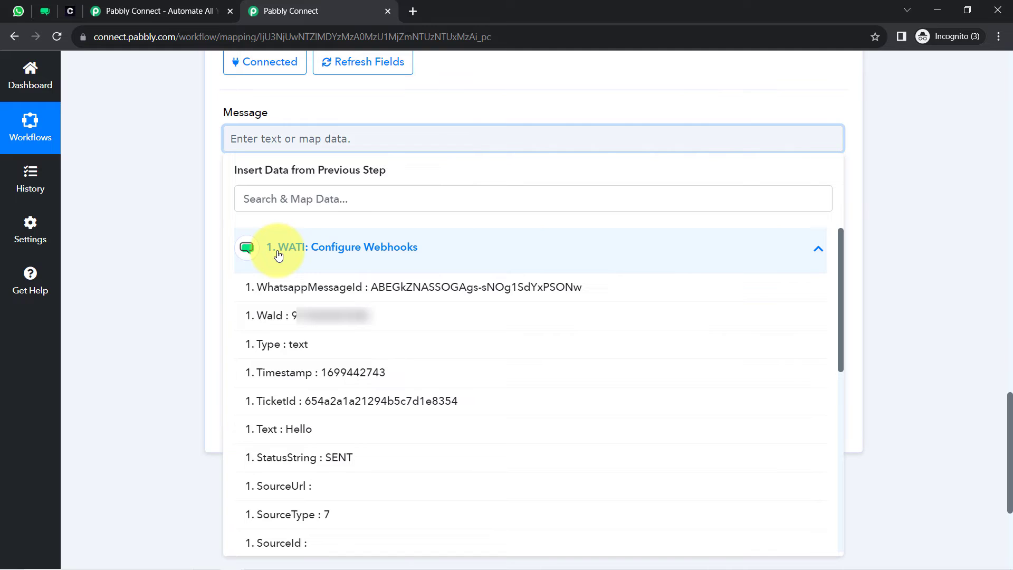
click(278, 439)
click(159, 230)
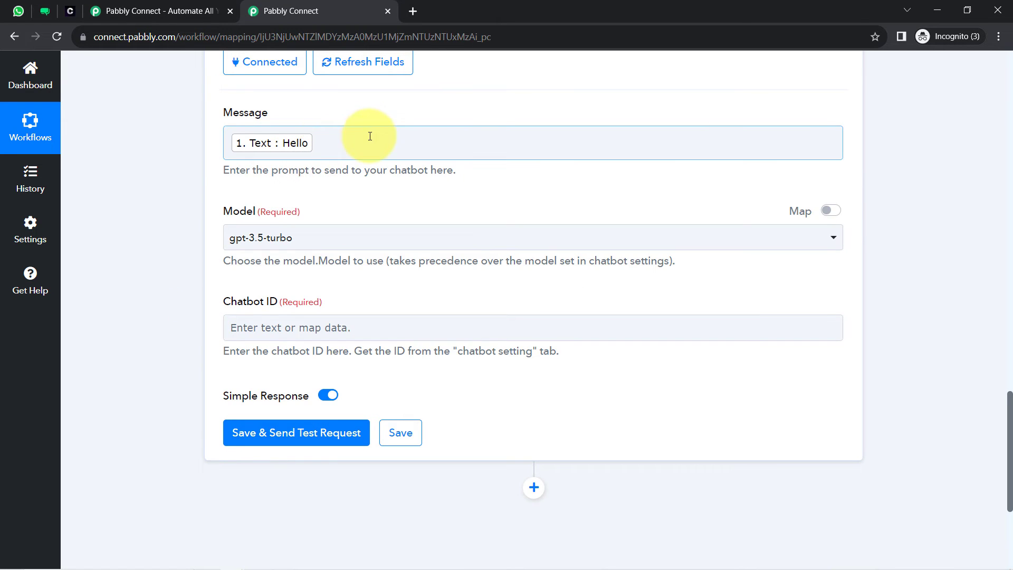
click(342, 137)
click(321, 252)
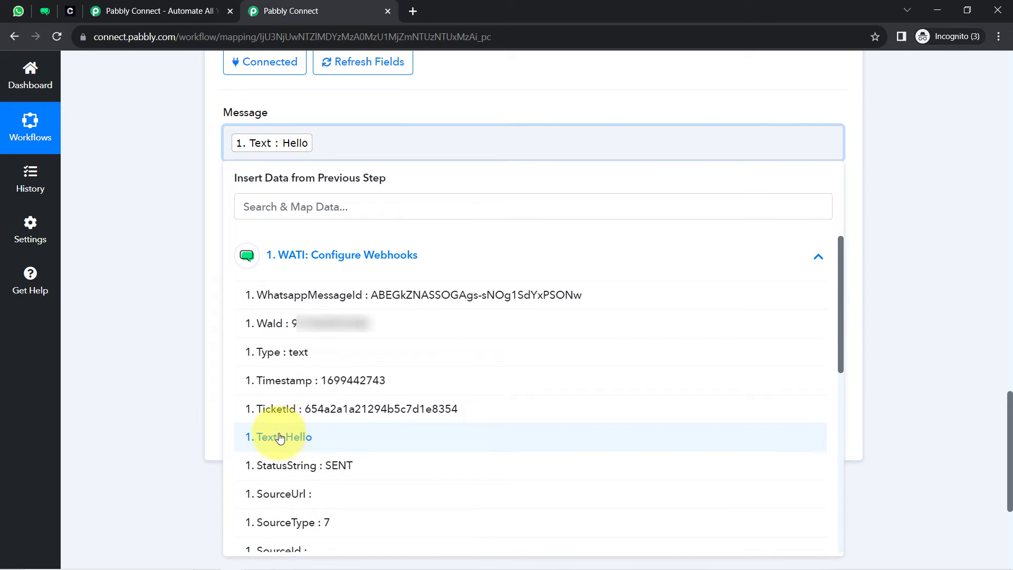
click(176, 190)
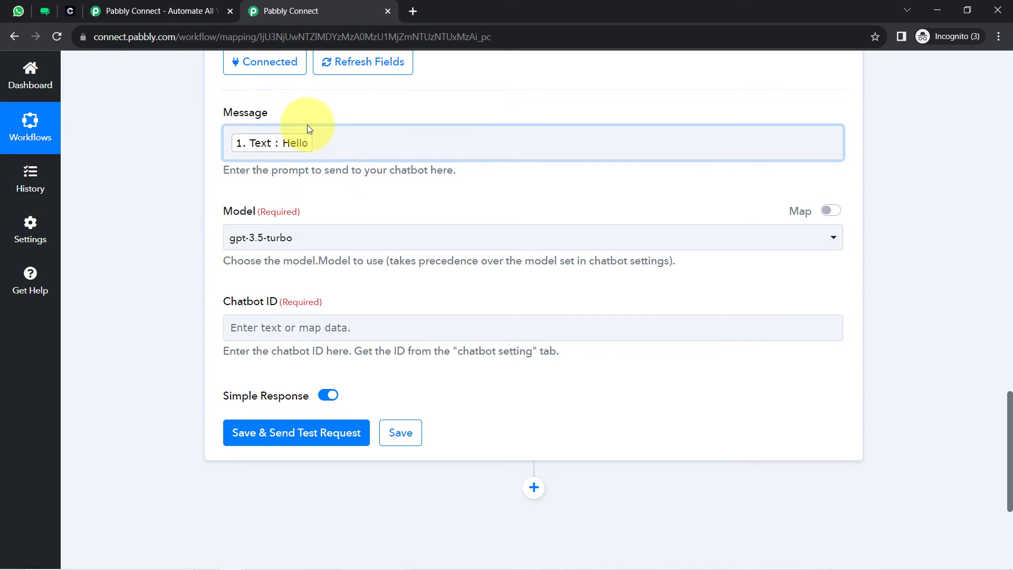
click(338, 141)
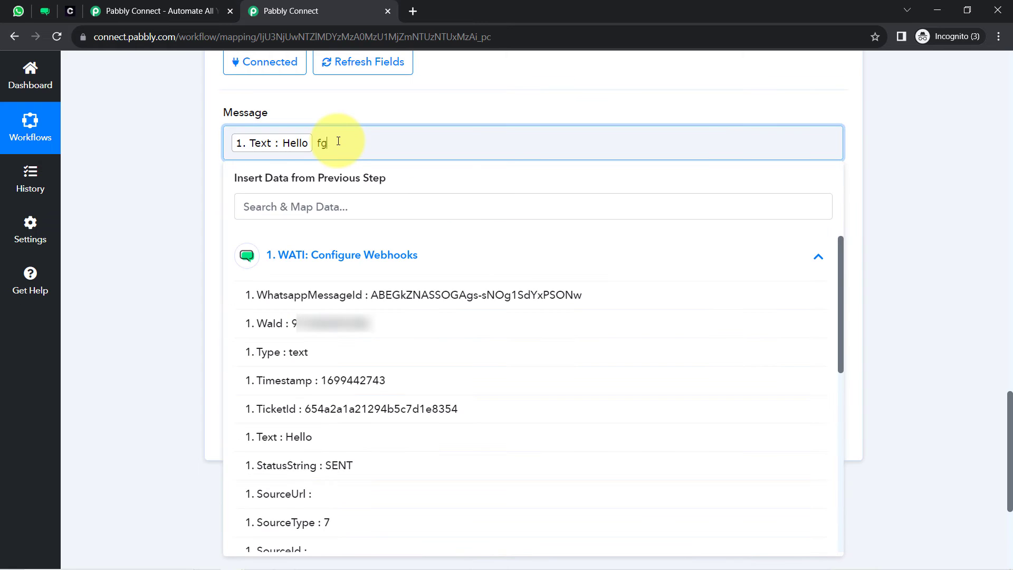
drag(318, 147, 463, 144)
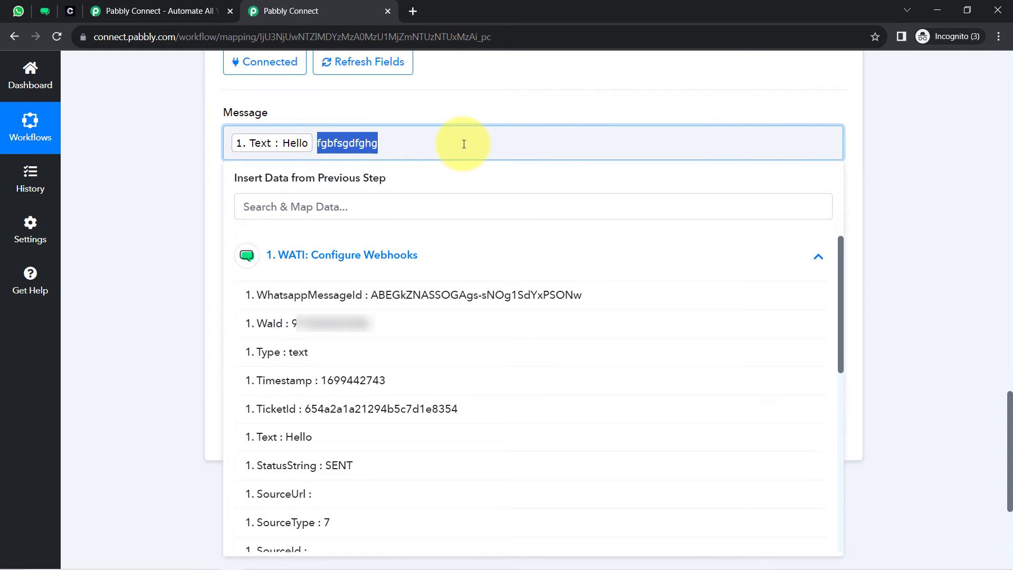
click(165, 204)
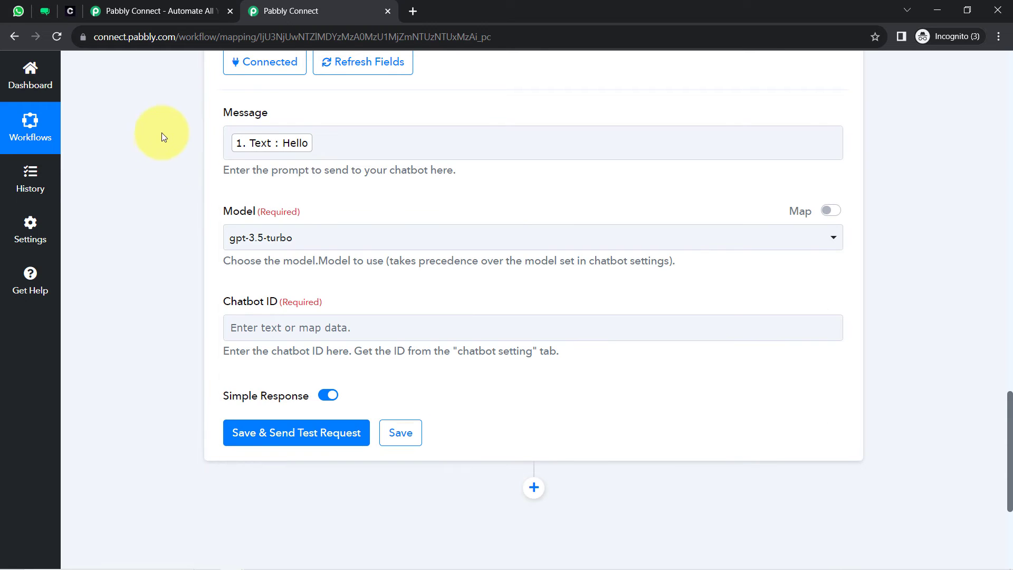
Step: Leave the Model set to gpt-3.5-turbo and switch to Chatbase for the Chatbot ID
drag(220, 212, 288, 211)
click(267, 242)
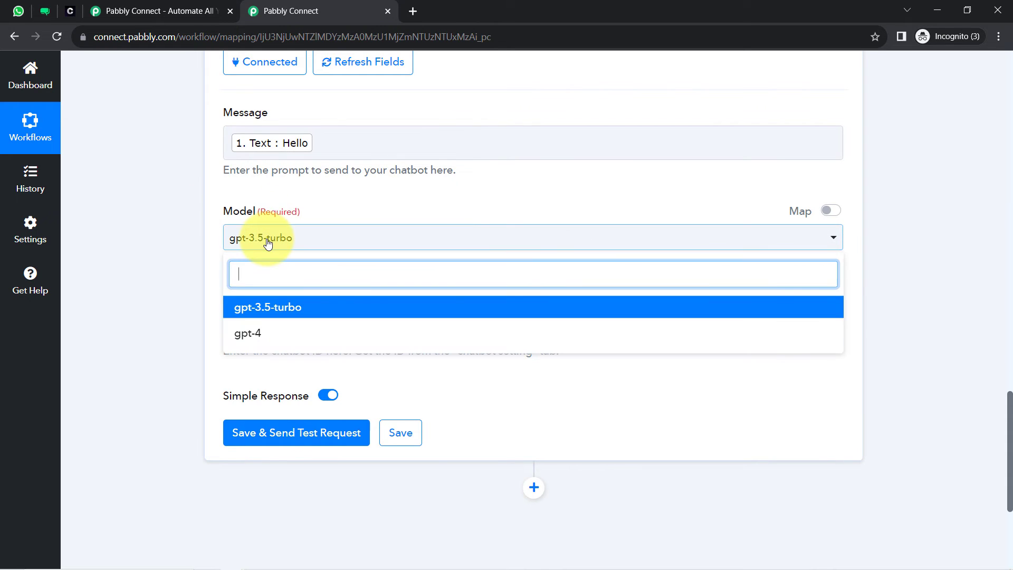
click(277, 312)
drag(219, 309, 253, 310)
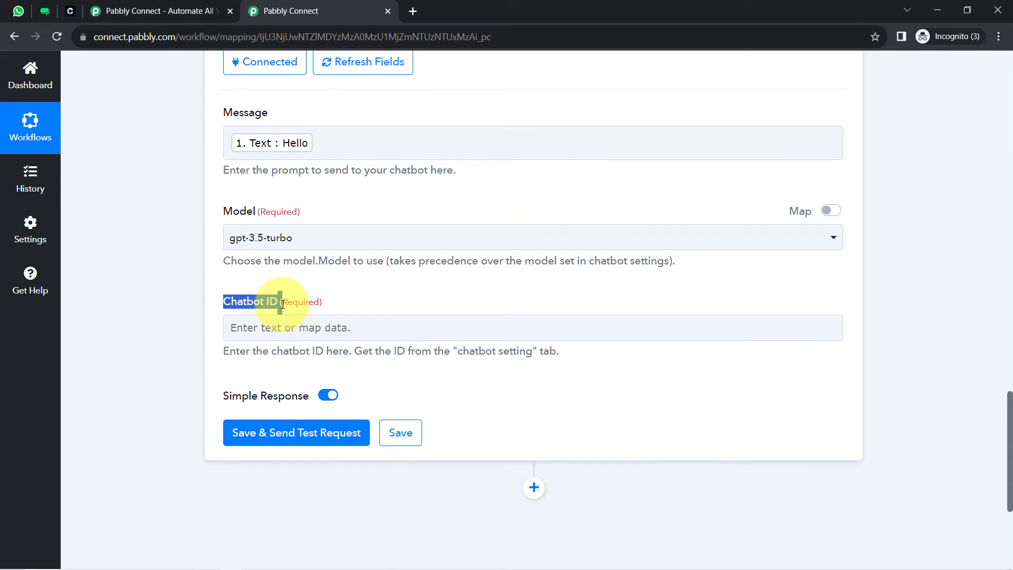
click(70, 11)
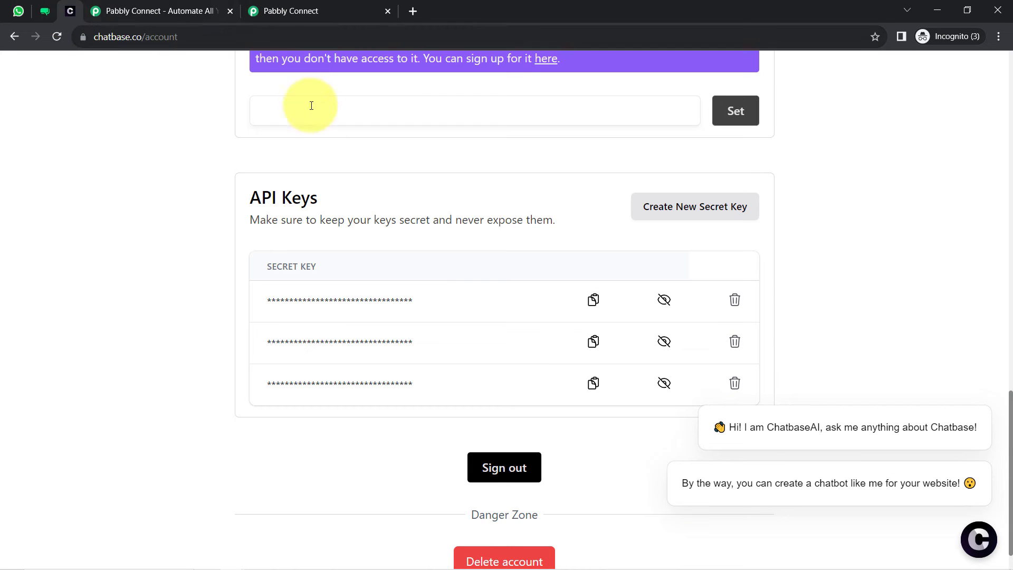
Step: Copy the Chatbot ID from the connect.pabbly.com chatbot's settings in Chatbase
drag(1009, 404, 986, 23)
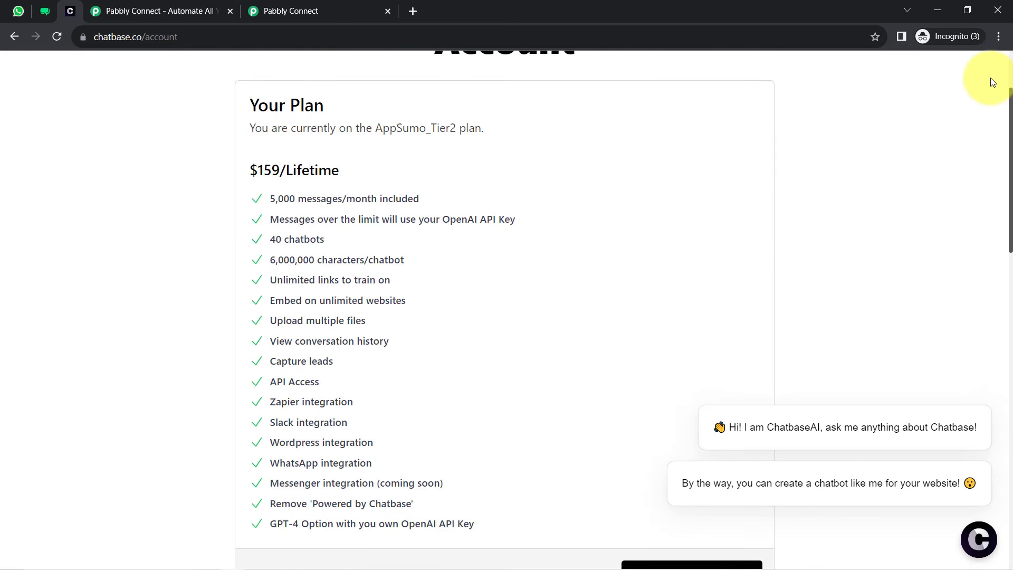
click(69, 90)
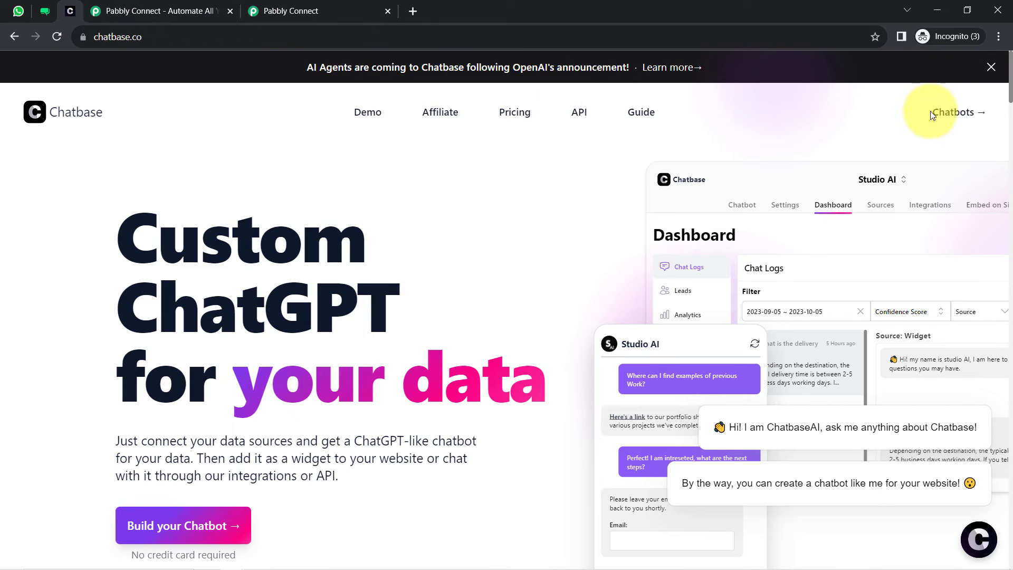
click(947, 113)
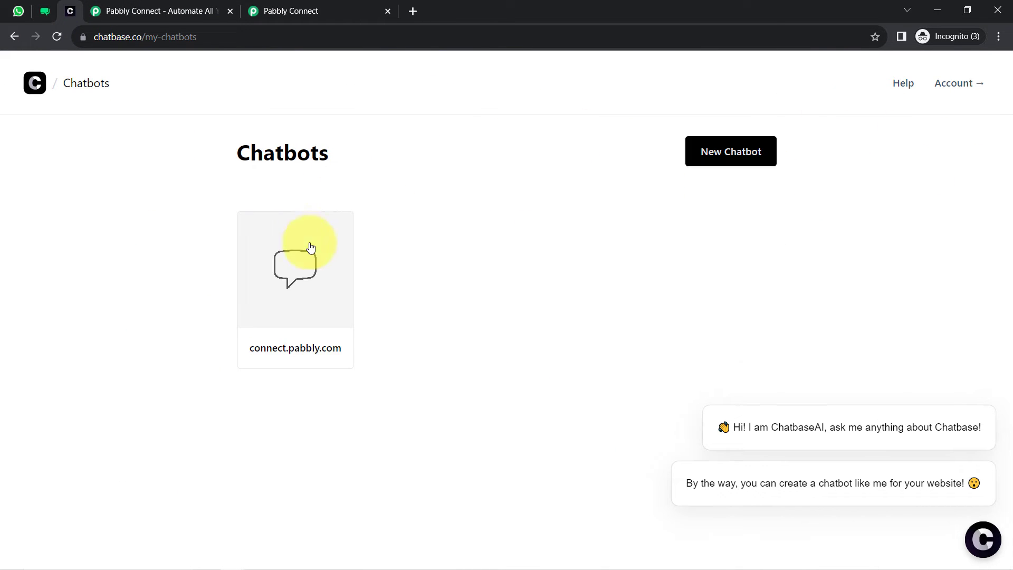
click(307, 269)
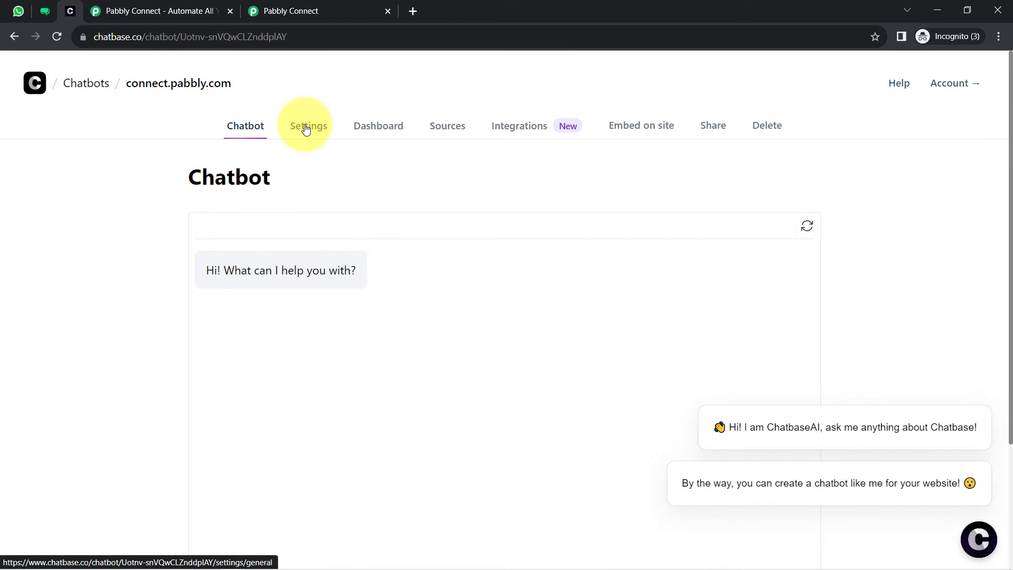
click(307, 127)
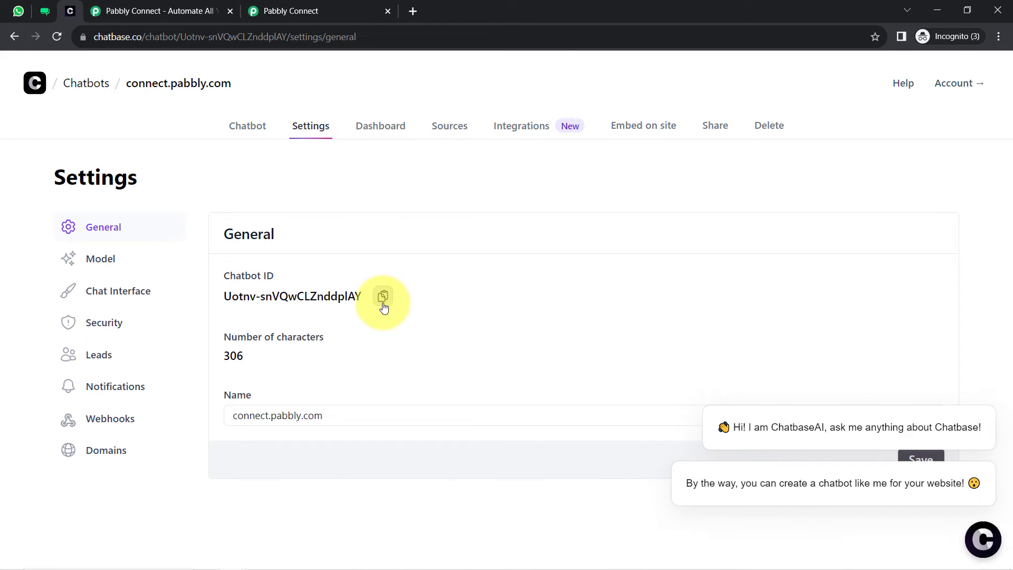
click(280, 12)
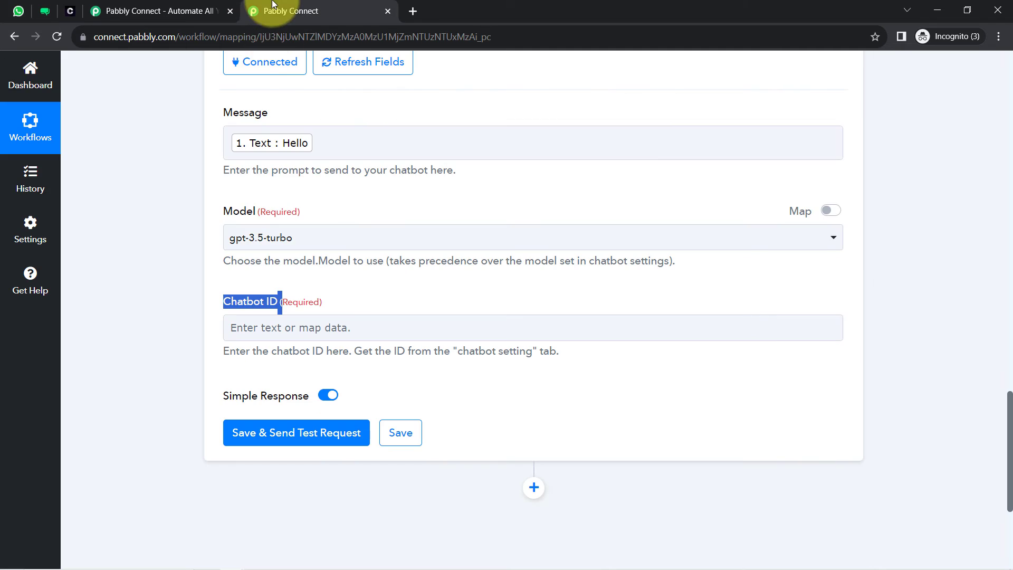
click(253, 323)
click(169, 388)
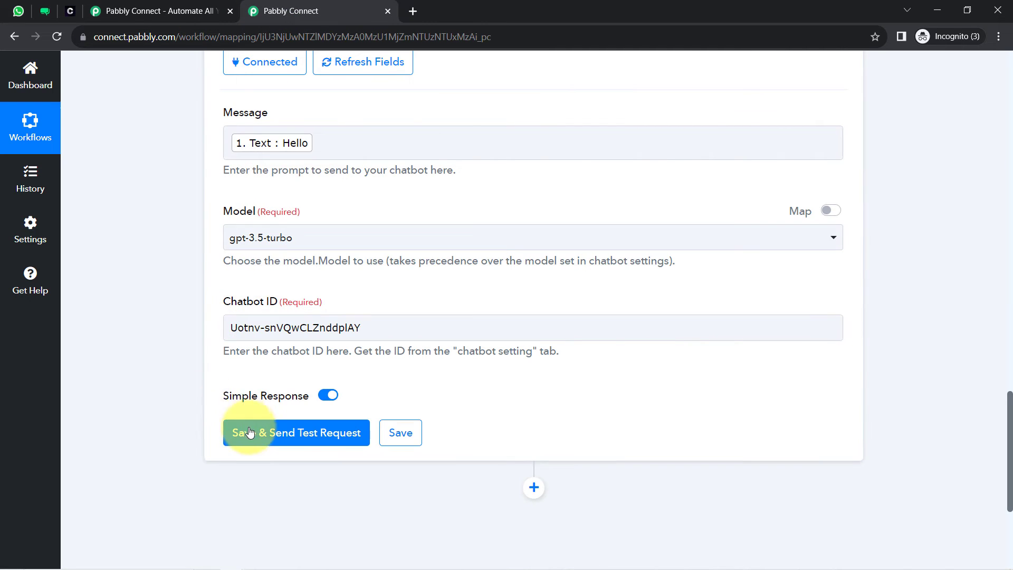
click(247, 430)
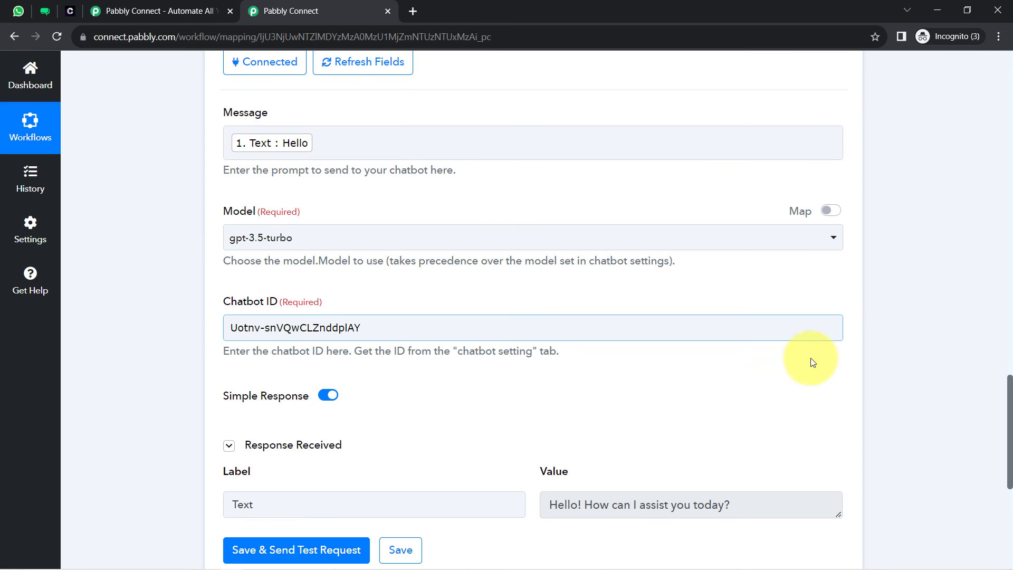
drag(1009, 399, 1011, 417)
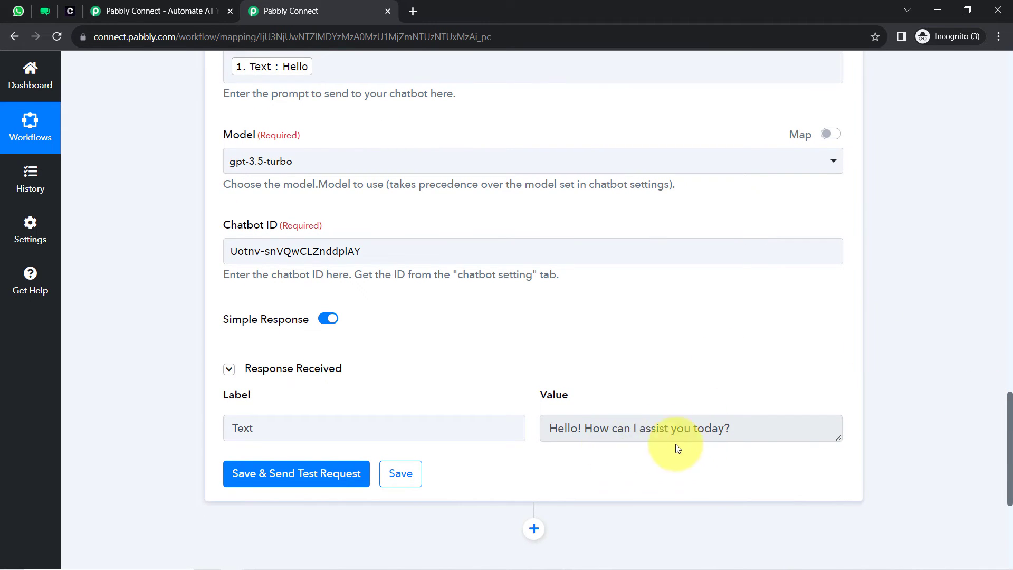
drag(839, 437, 838, 475)
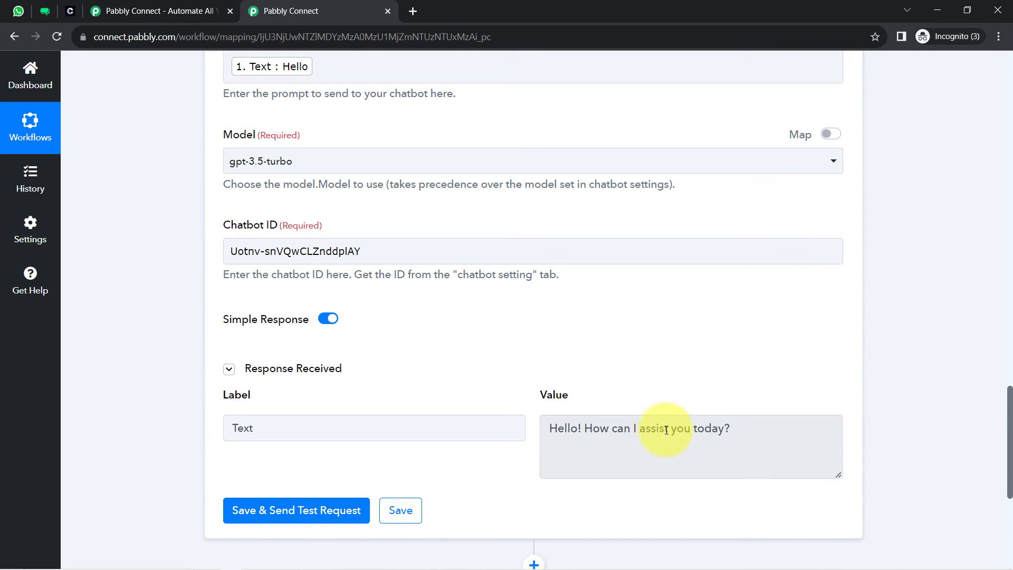
drag(558, 429, 722, 428)
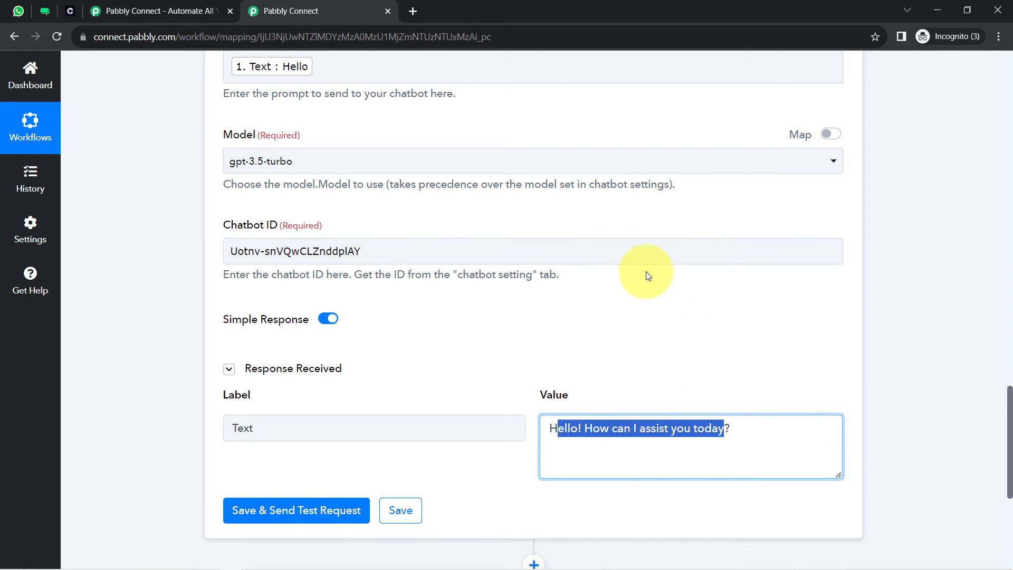
drag(1011, 425, 1009, 495)
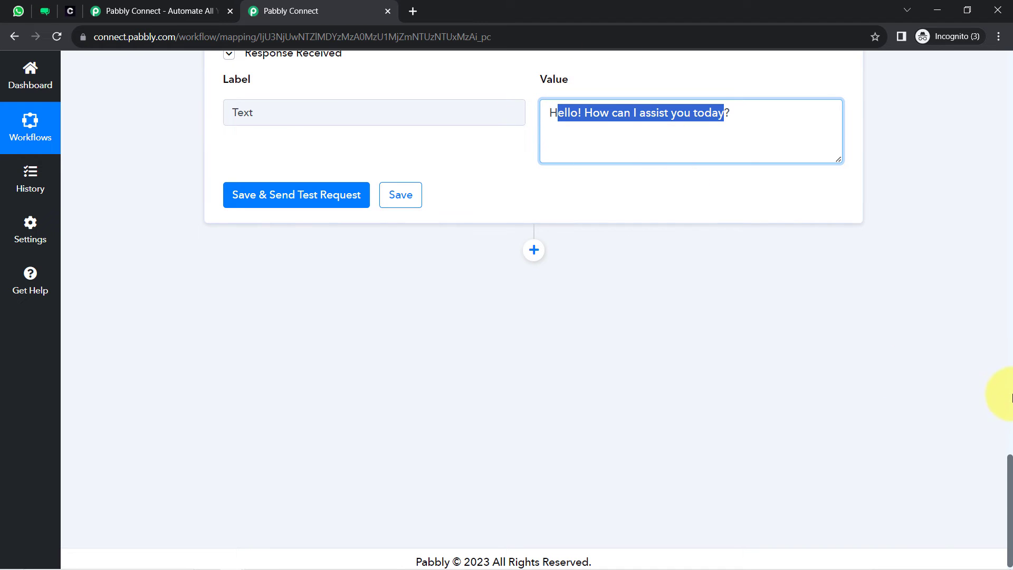
drag(1004, 478, 992, 303)
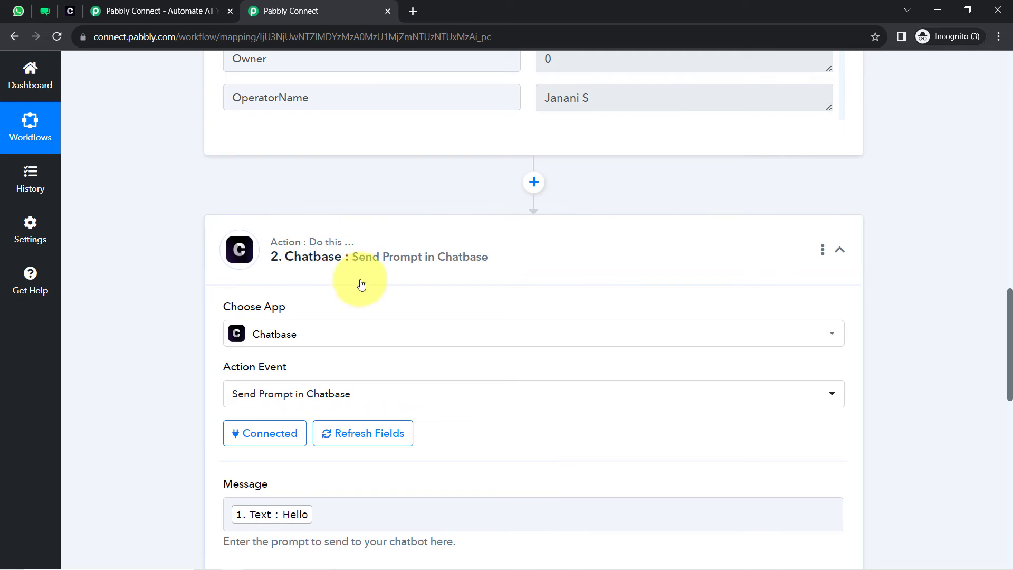
Step: Add a Filter by Pabbly step above the Chatbase prompt step, found by searching 'filt'
click(528, 190)
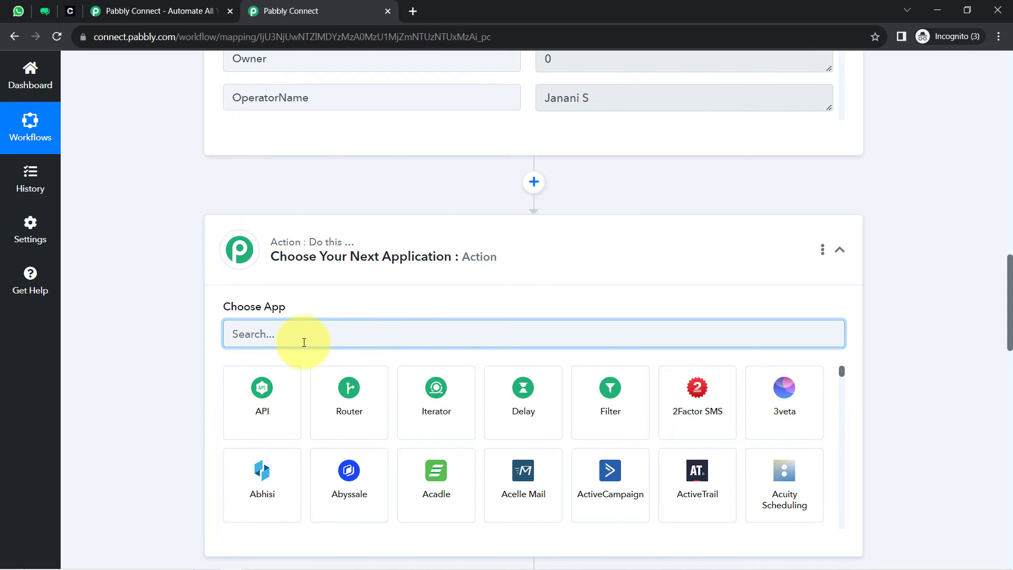
text(filt)
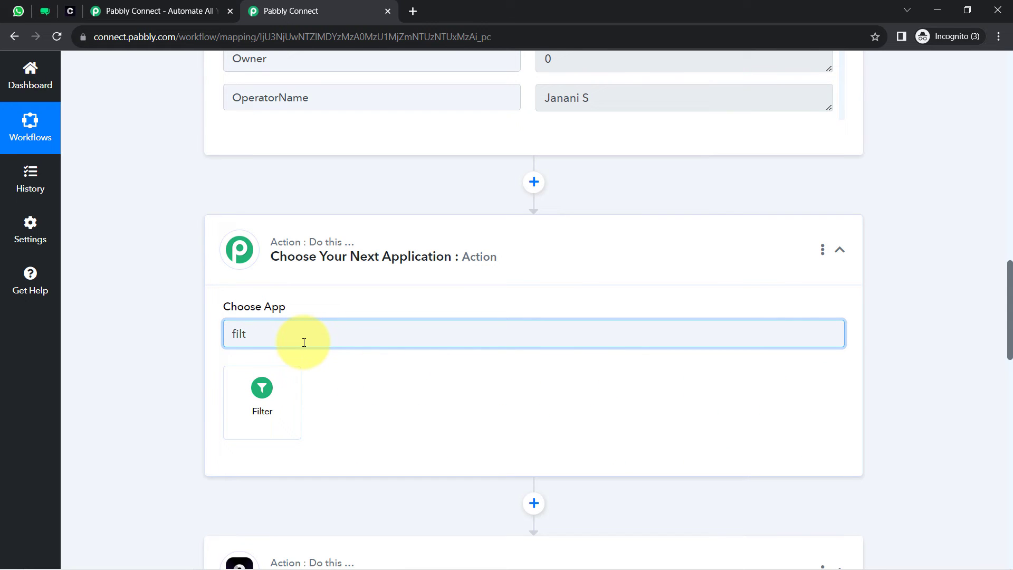
click(270, 395)
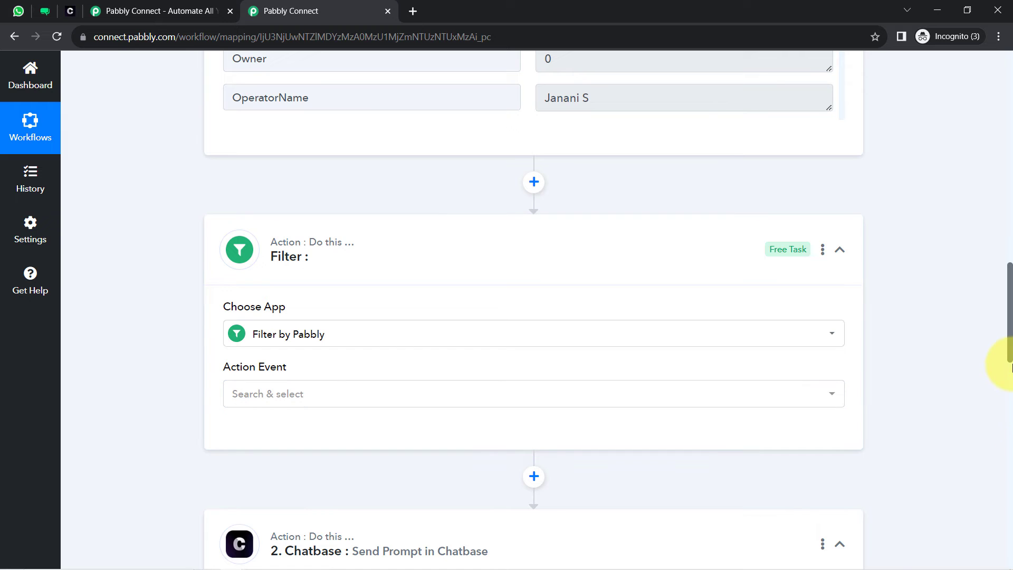
drag(1010, 354, 1002, 280)
drag(260, 119, 219, 117)
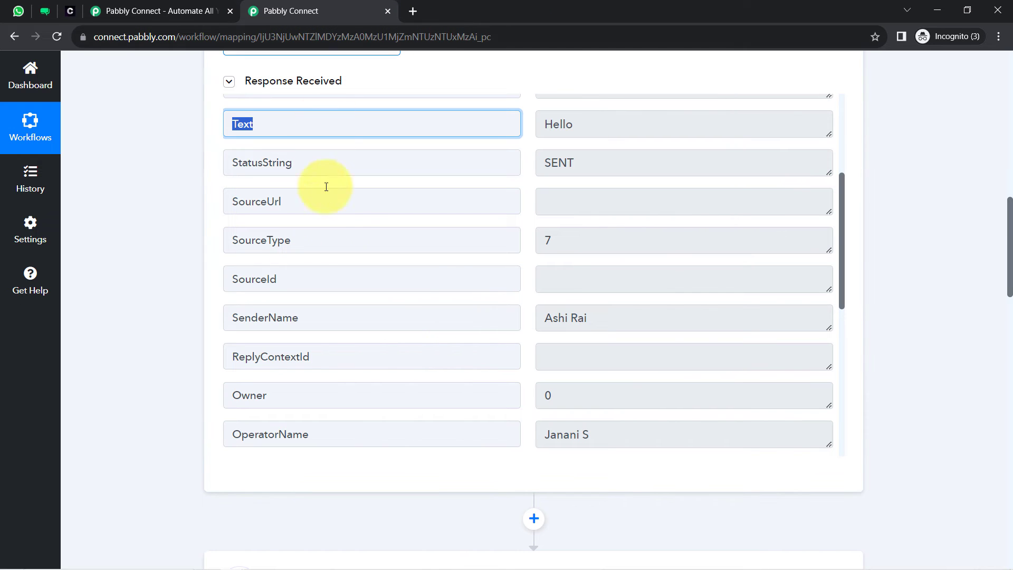
drag(1008, 233, 977, 330)
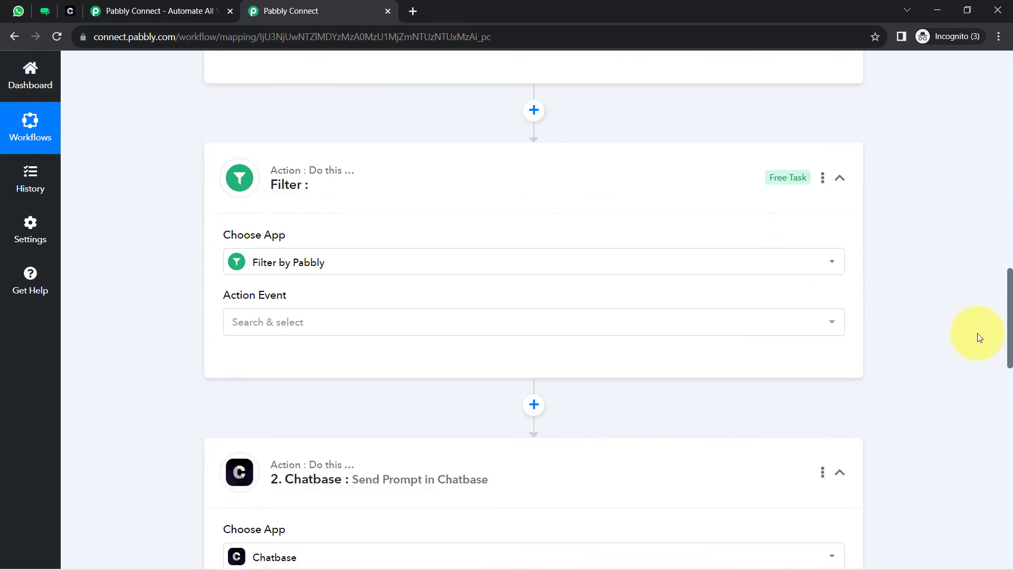
scroll(977, 335, down, 2)
click(326, 267)
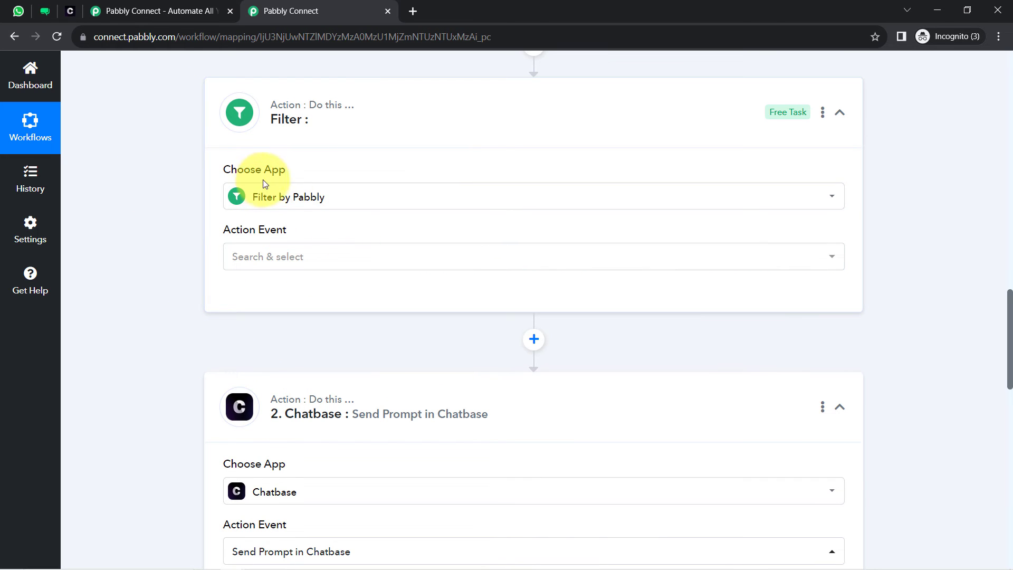
Step: Set the filter to Filter Values with label '1. Text : Hello' and type Exists
click(241, 268)
click(264, 328)
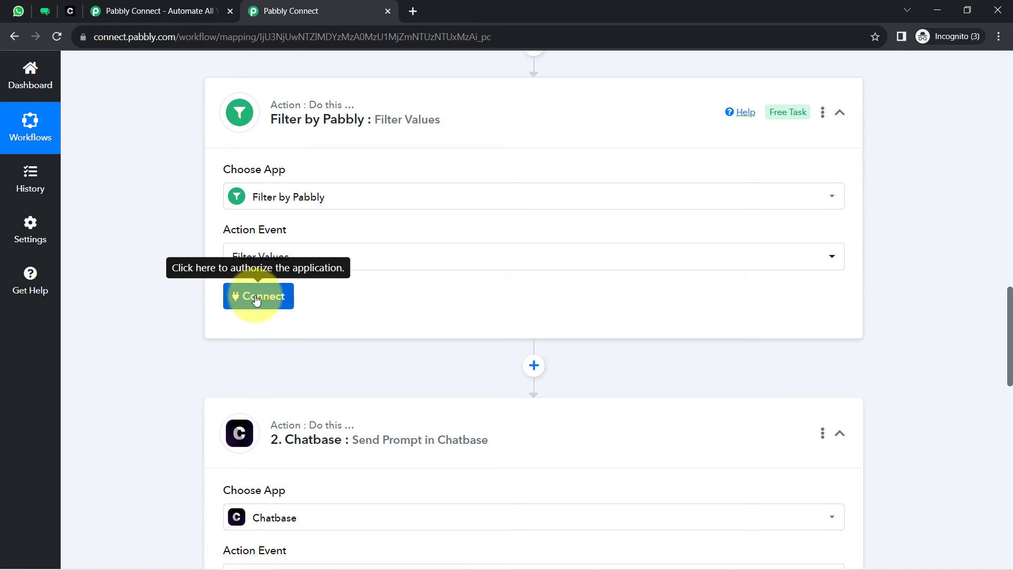
click(257, 300)
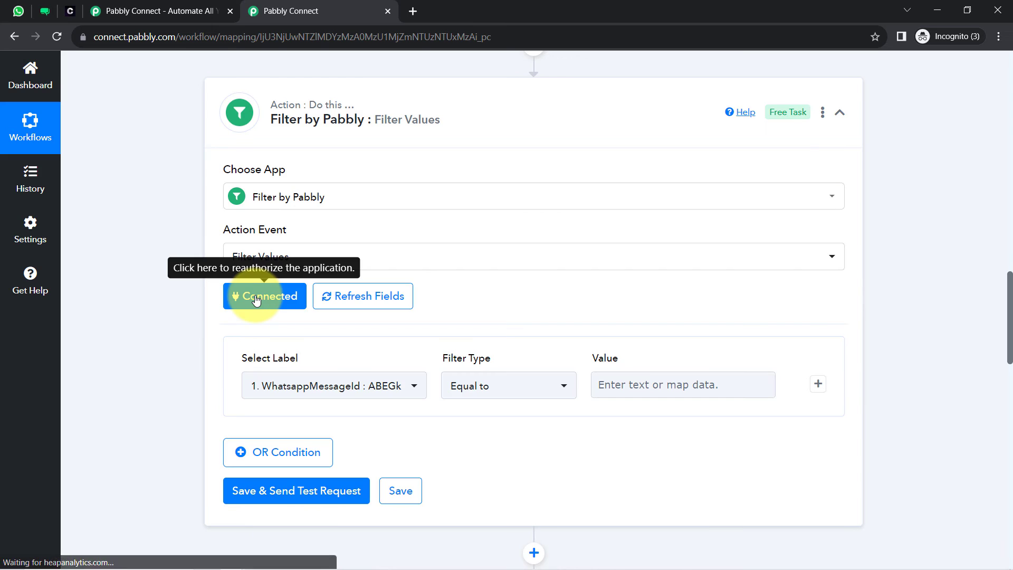
click(471, 385)
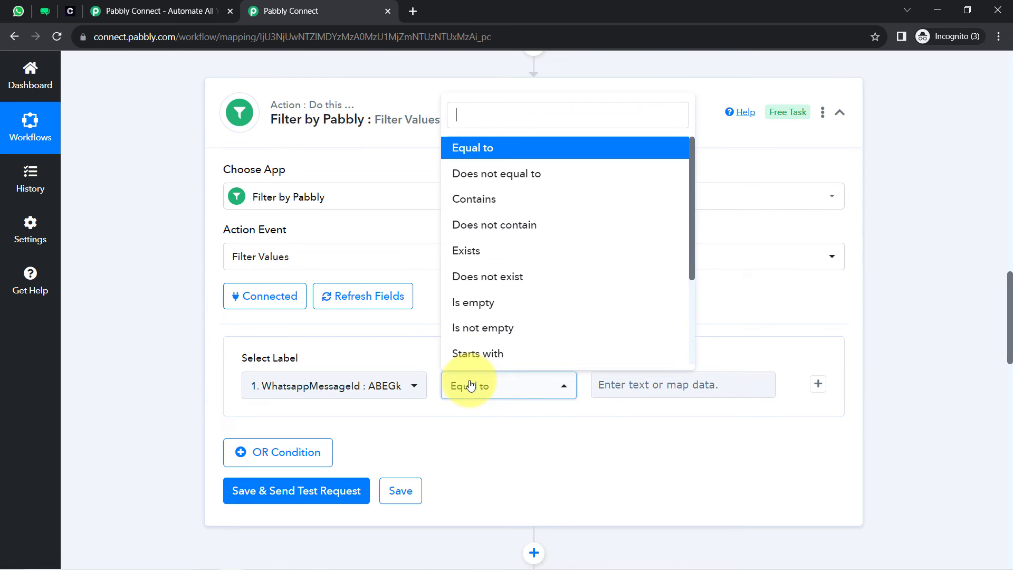
click(467, 255)
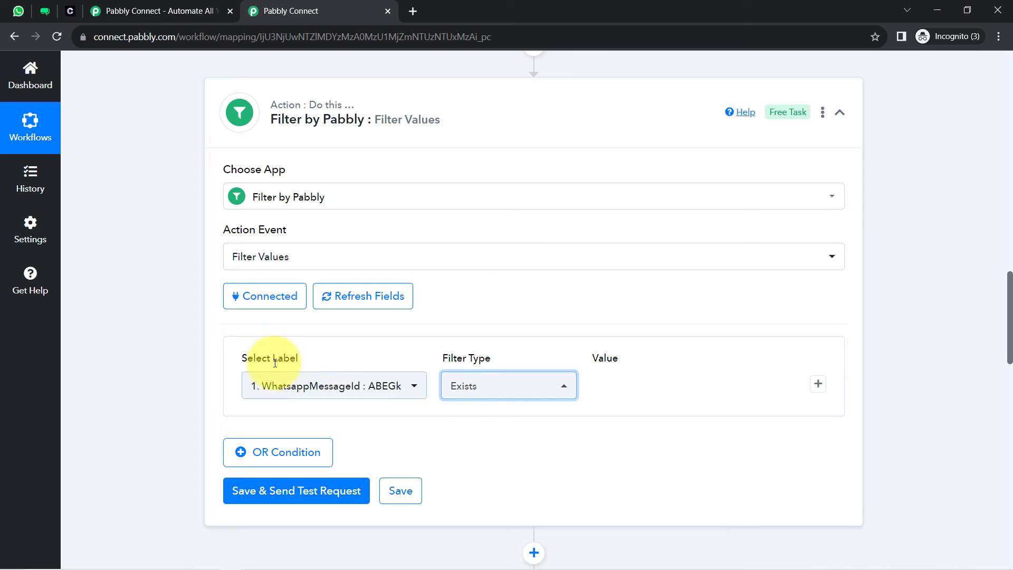
drag(1009, 305, 1005, 335)
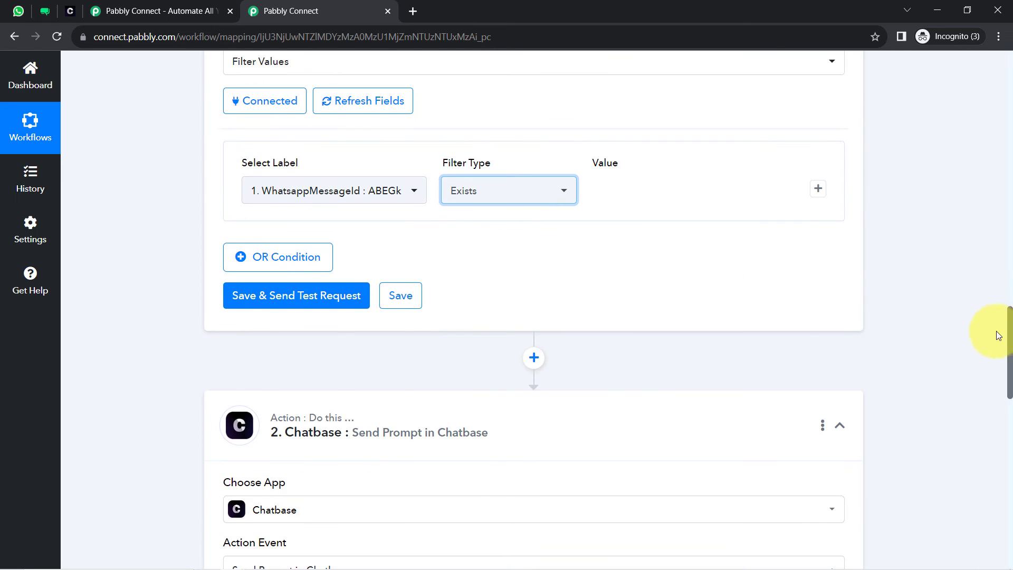
click(328, 189)
click(355, 270)
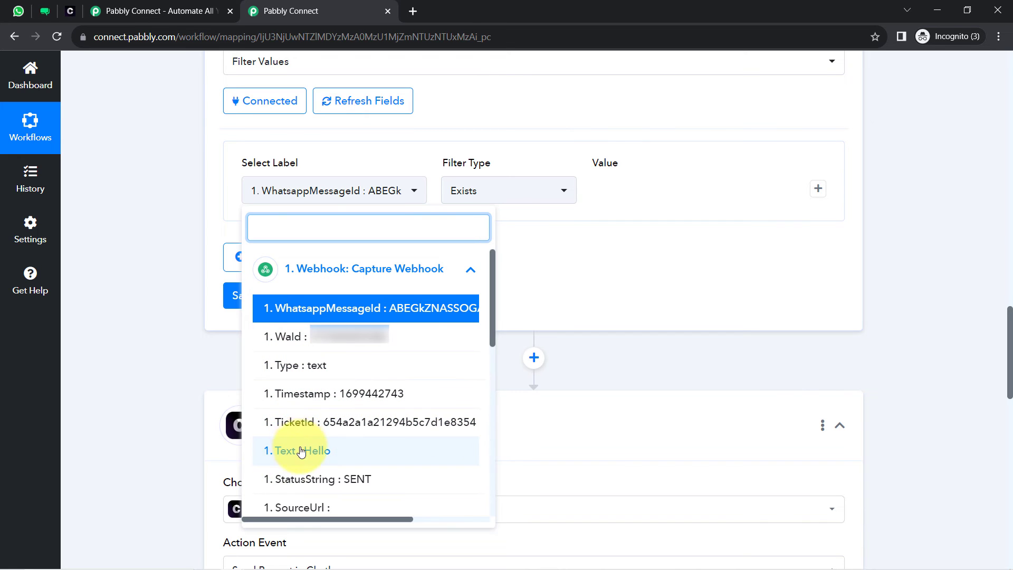
click(283, 454)
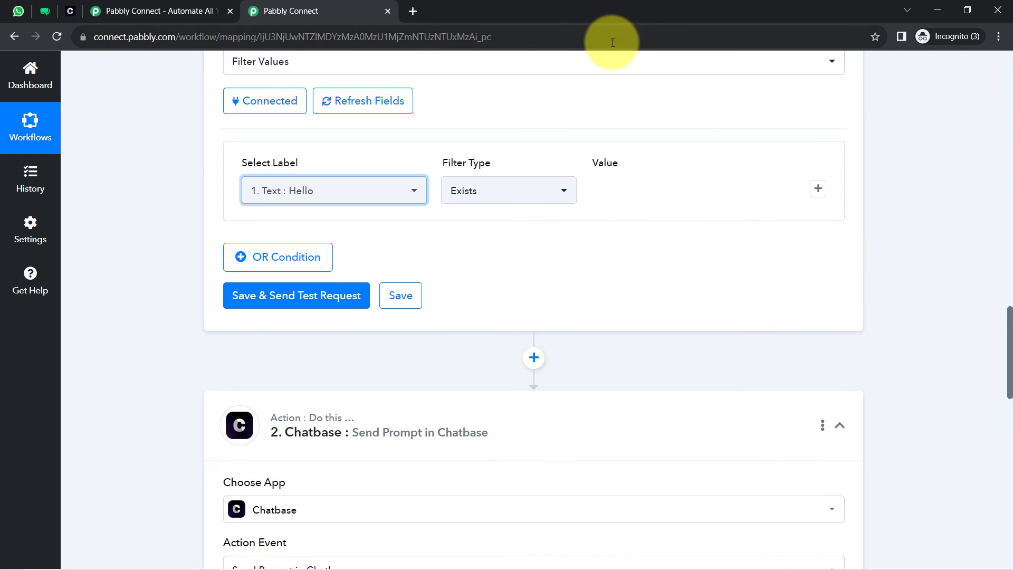
Step: Save the filter and send a test request, confirming 'Condition is true'
click(340, 296)
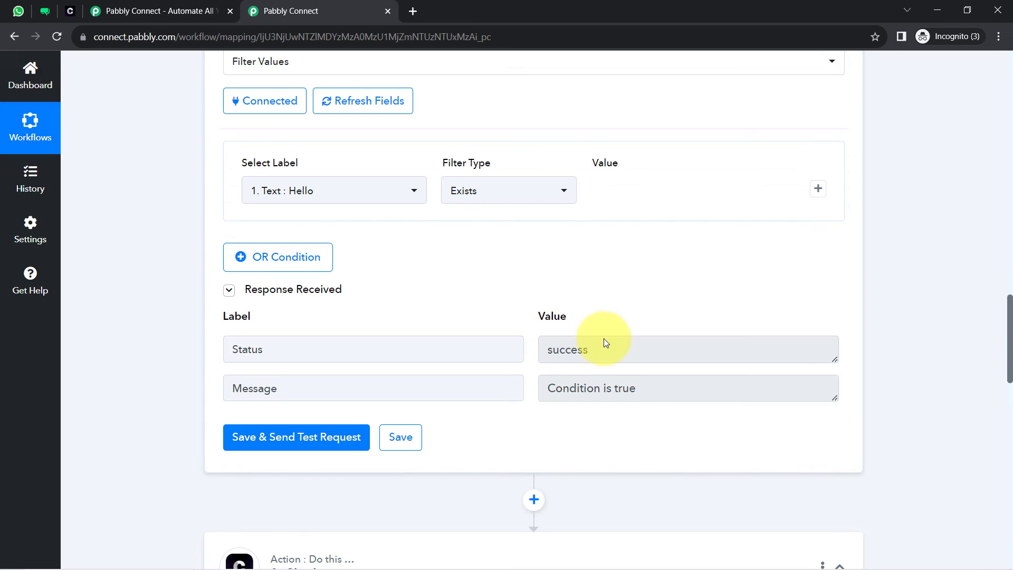
click(617, 394)
drag(616, 395, 555, 391)
click(619, 390)
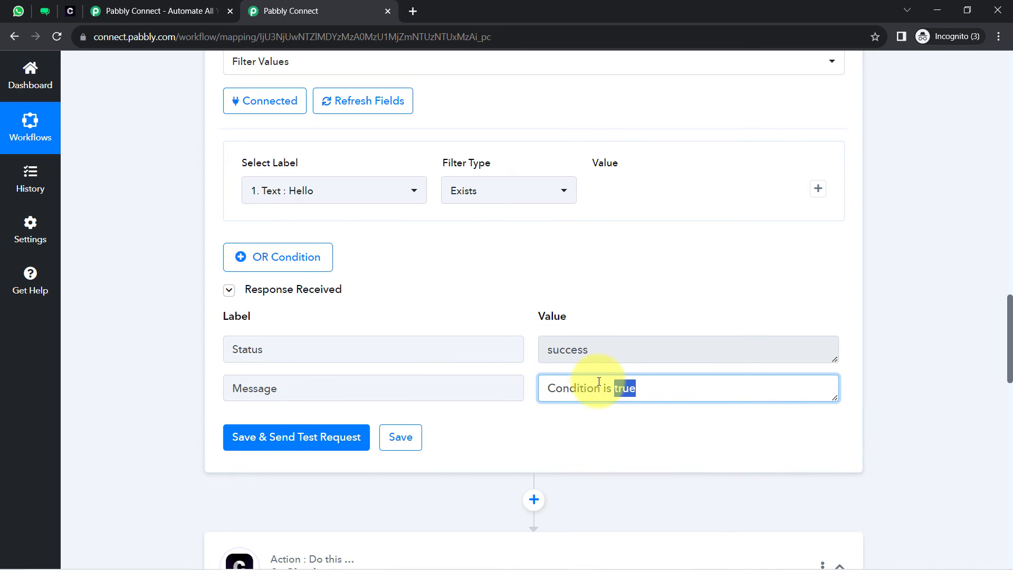
drag(547, 389, 662, 390)
click(604, 300)
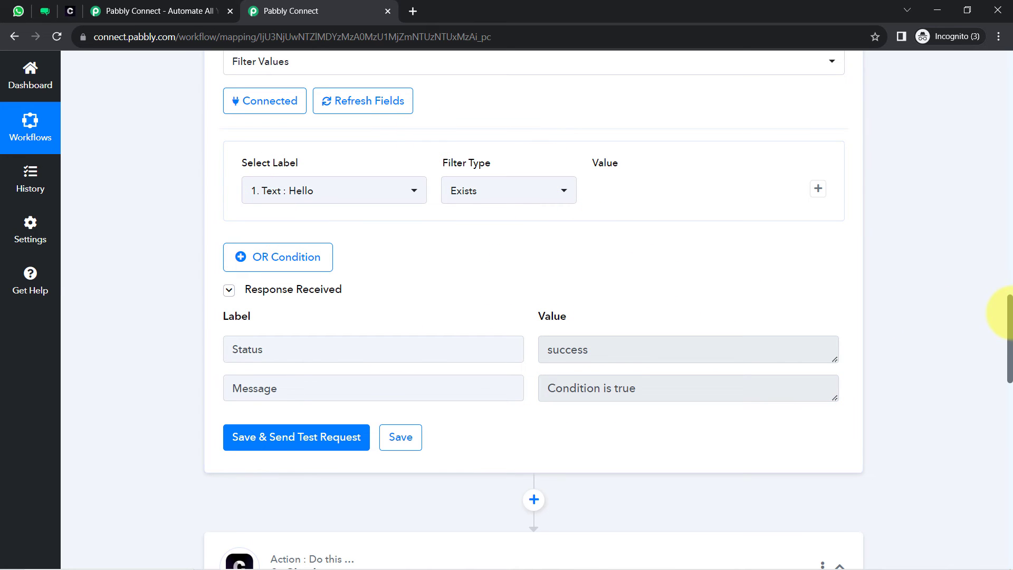
drag(1009, 315, 1000, 471)
drag(601, 303, 724, 305)
scroll(1006, 472, down, 4)
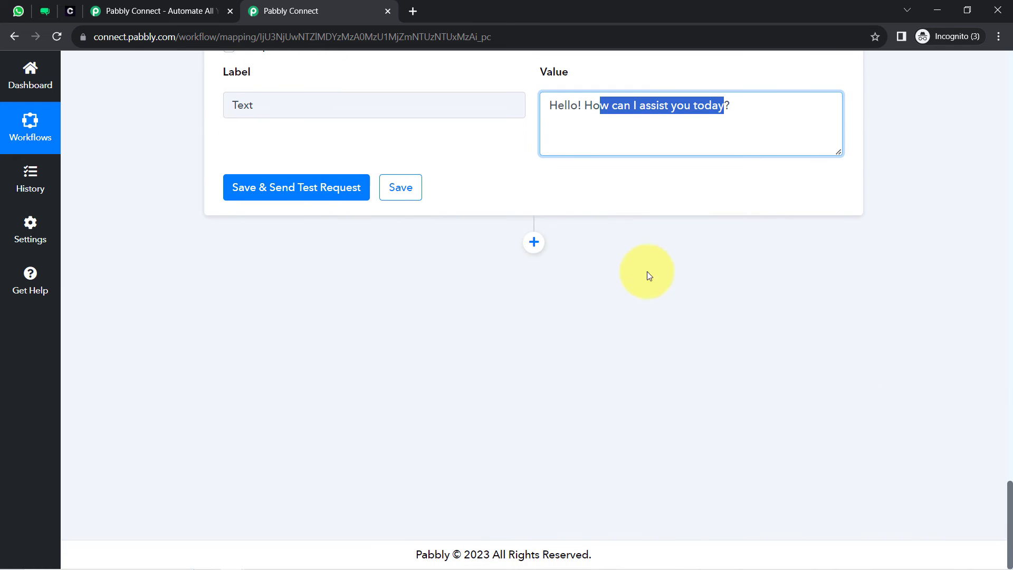
Step: Add a WATI step after Chatbase using the Send Session Message action
click(534, 244)
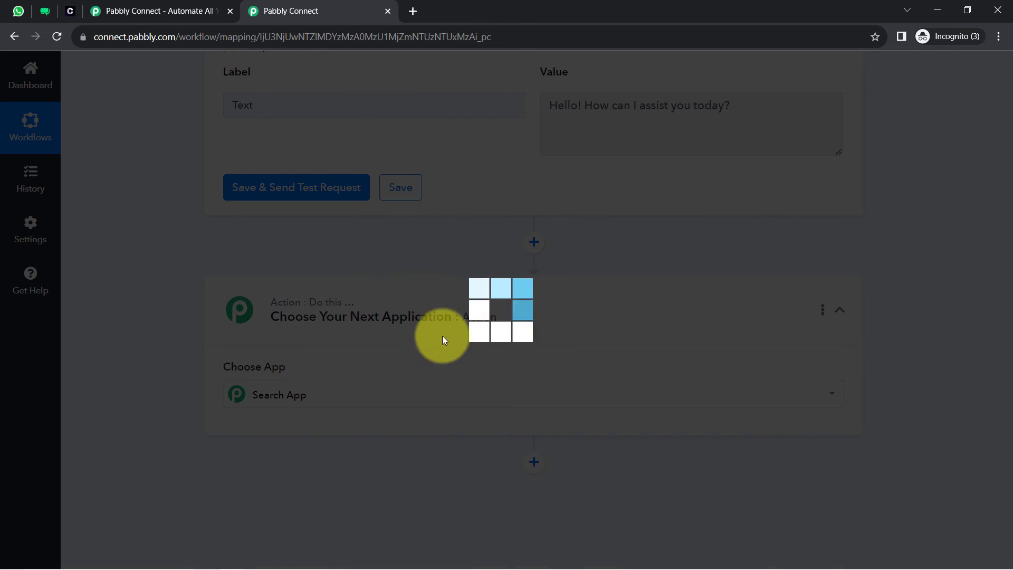
text(wati)
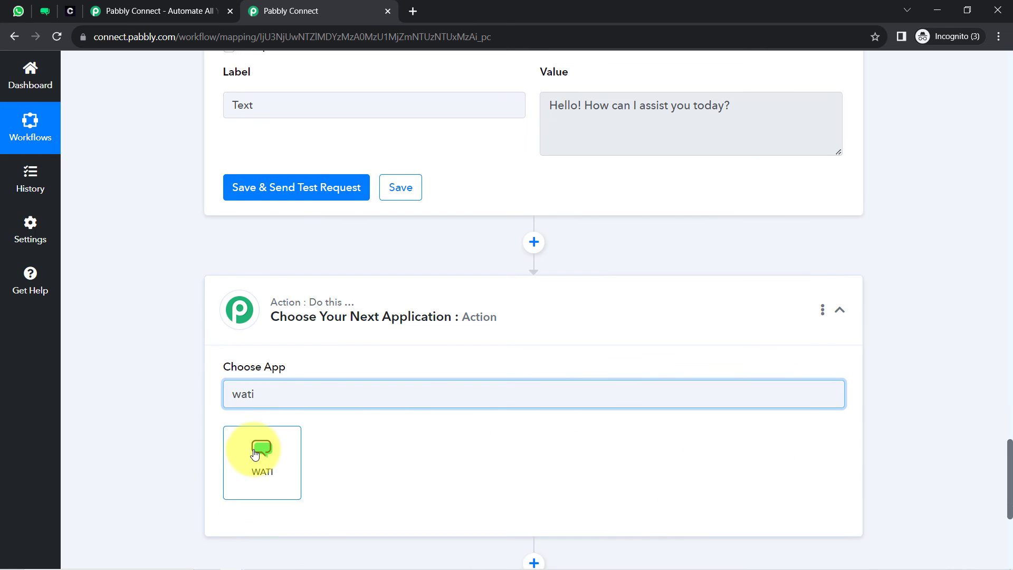
click(255, 453)
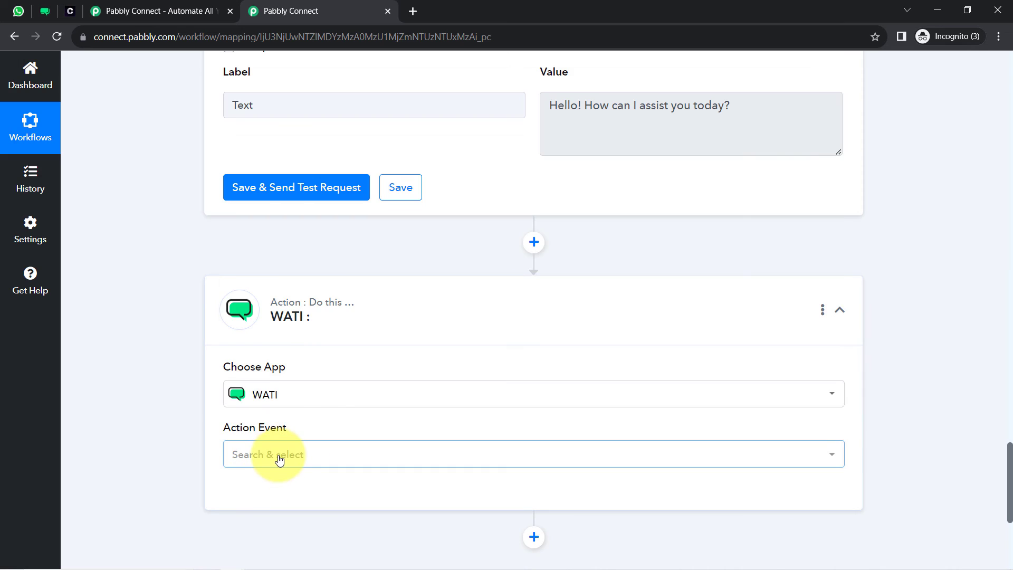
click(279, 461)
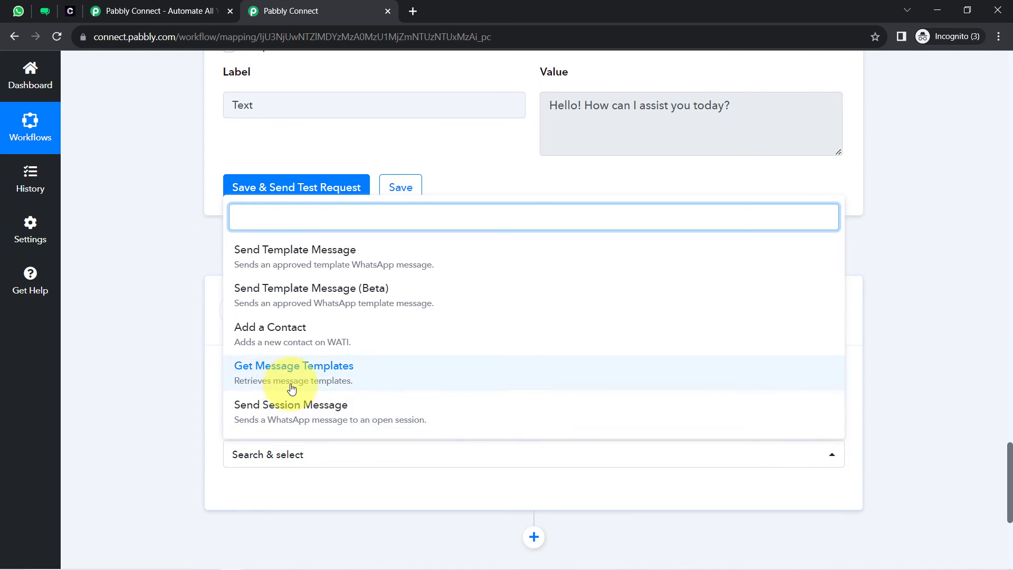
click(272, 416)
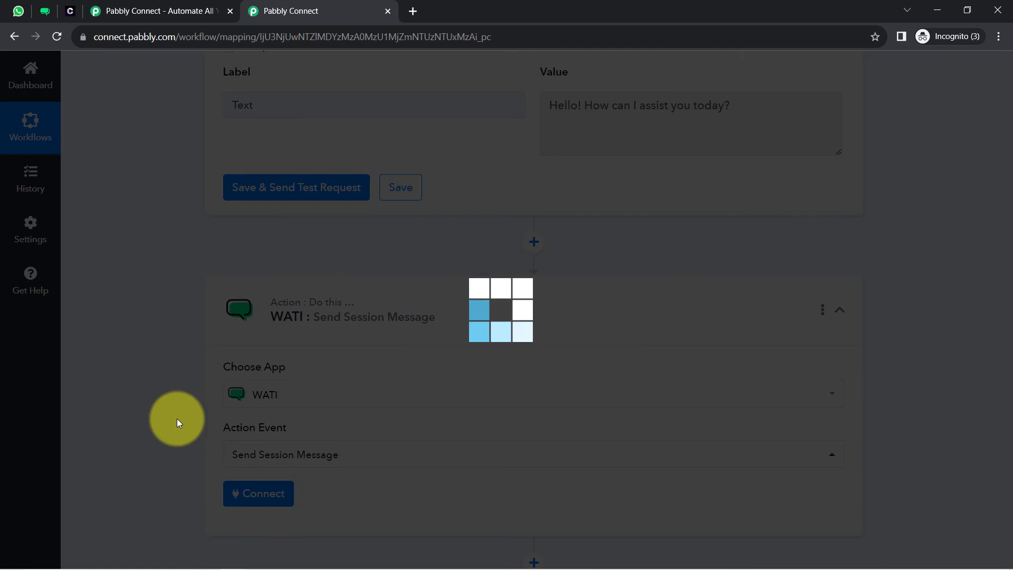
Step: Connect the step through the existing WATI #6 connection and save
scroll(1005, 471, down, 3)
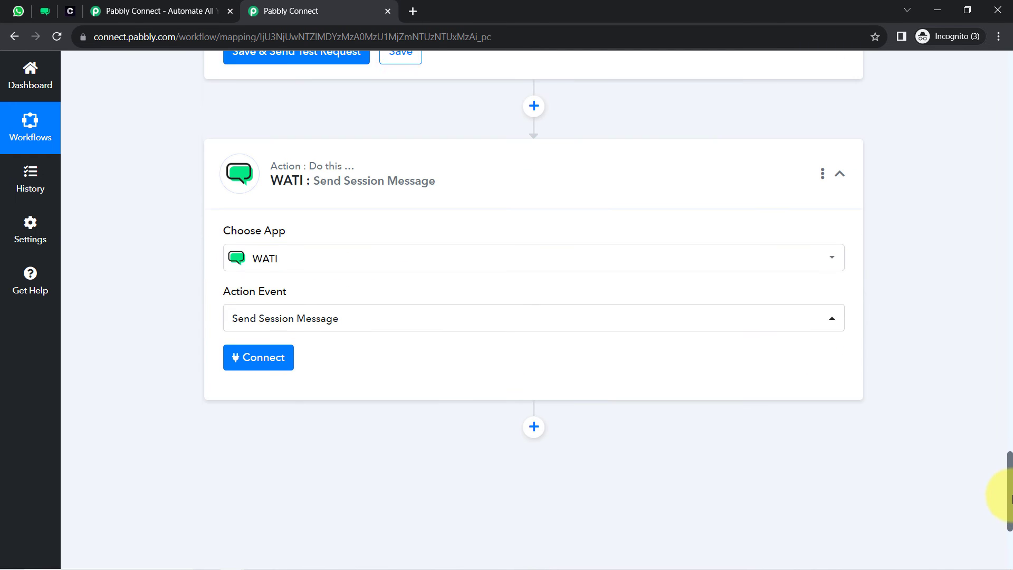
click(263, 356)
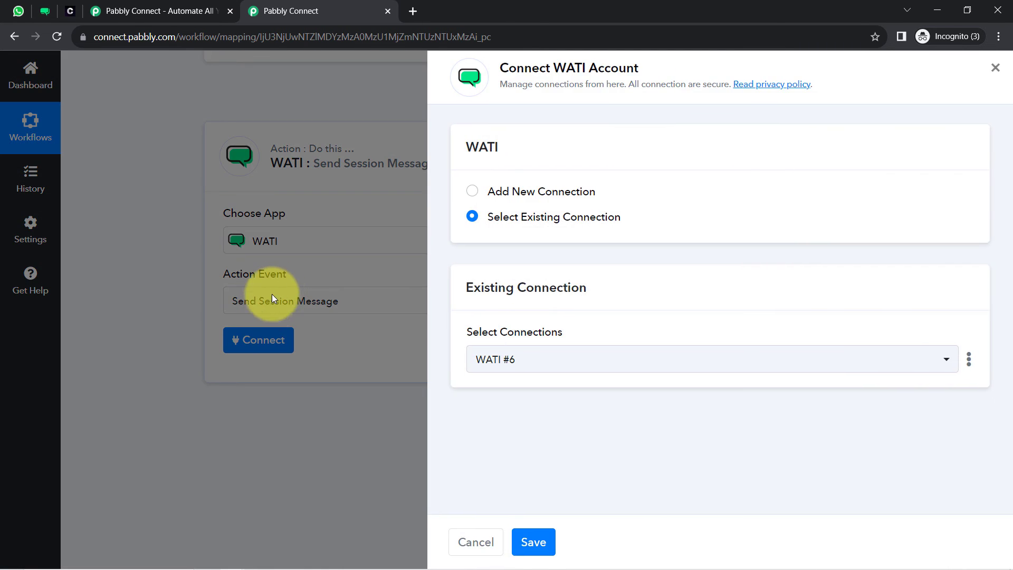
click(526, 191)
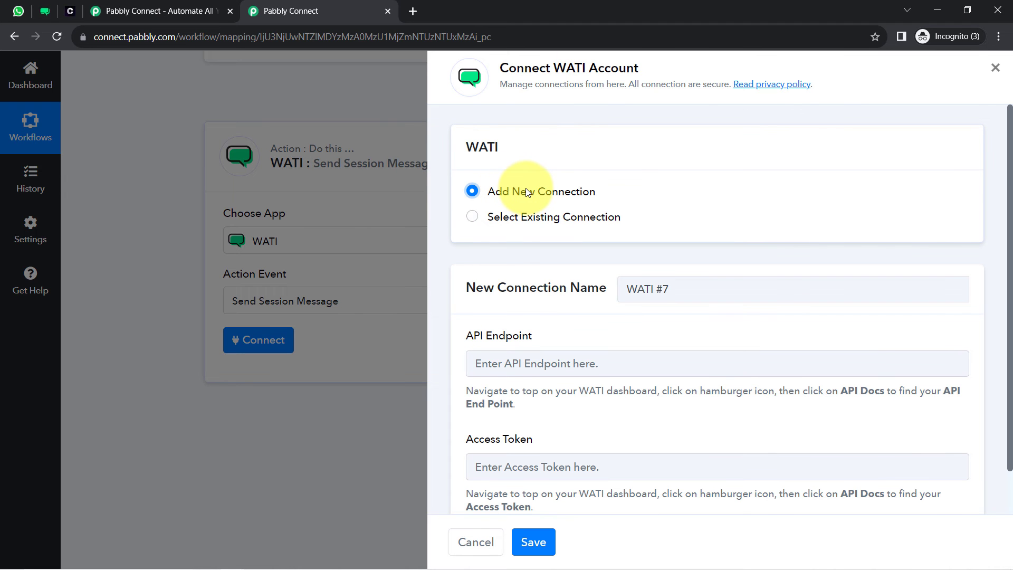
click(520, 223)
click(533, 542)
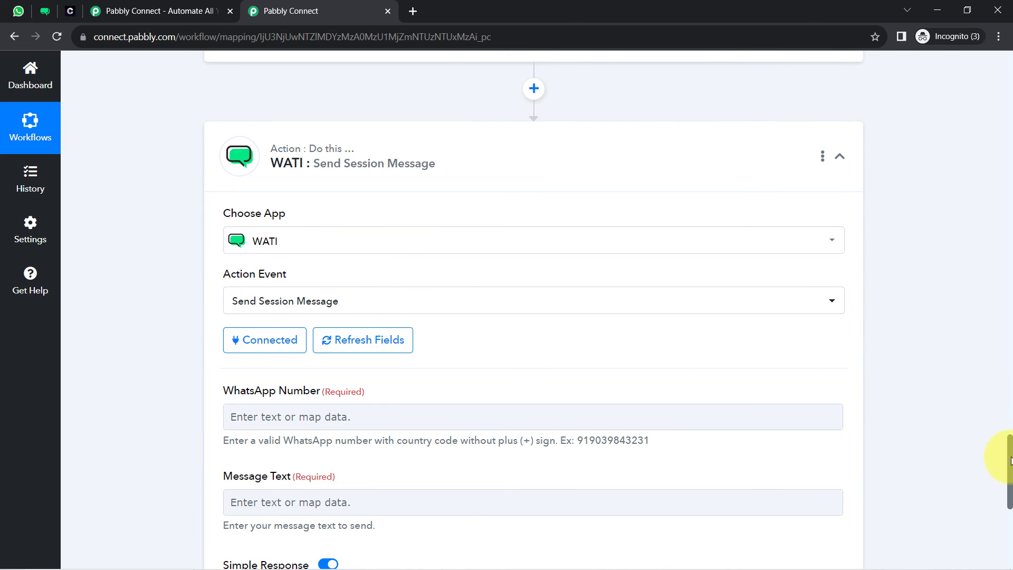
Step: Map Chatbase's '3. Text' reply into the Message Text field
scroll(1011, 464, down, 3)
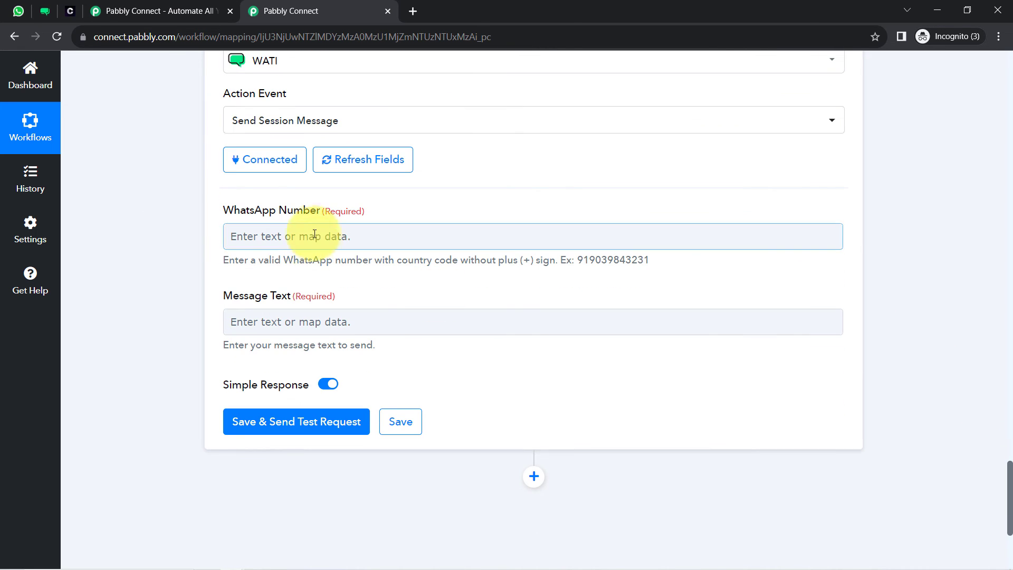
drag(232, 211, 312, 217)
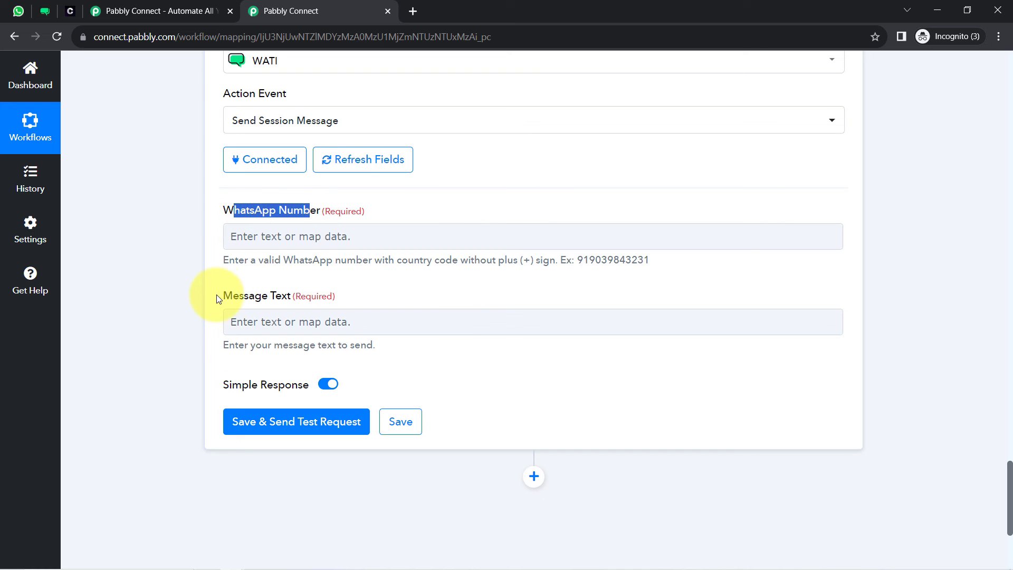
drag(236, 302, 335, 289)
click(253, 319)
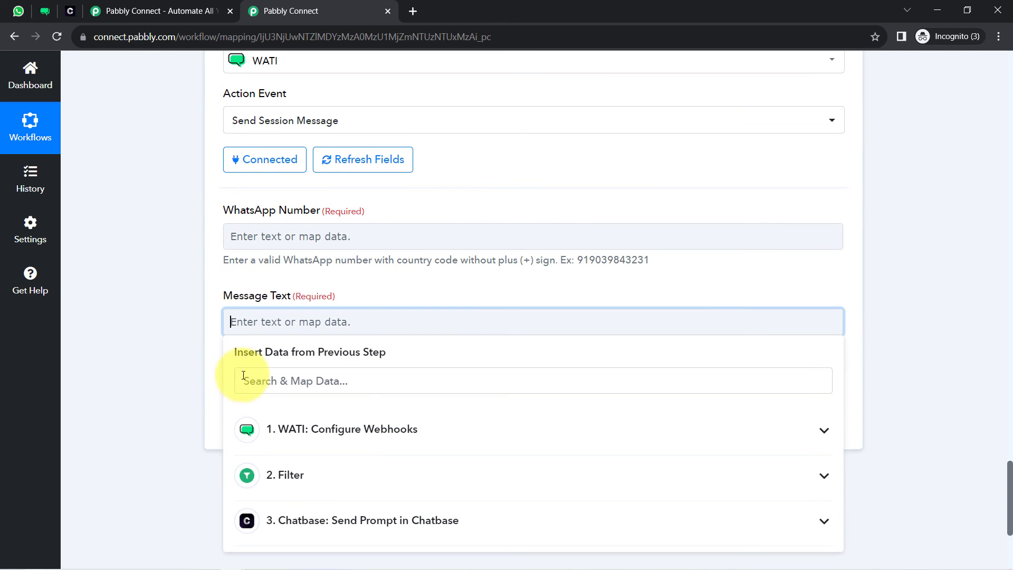
click(319, 522)
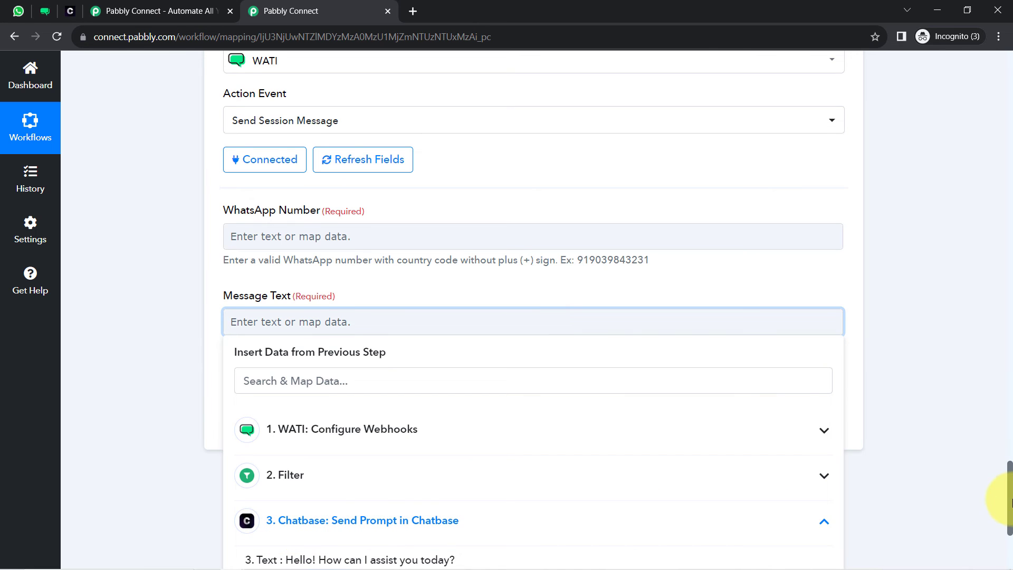
scroll(1008, 498, down, 3)
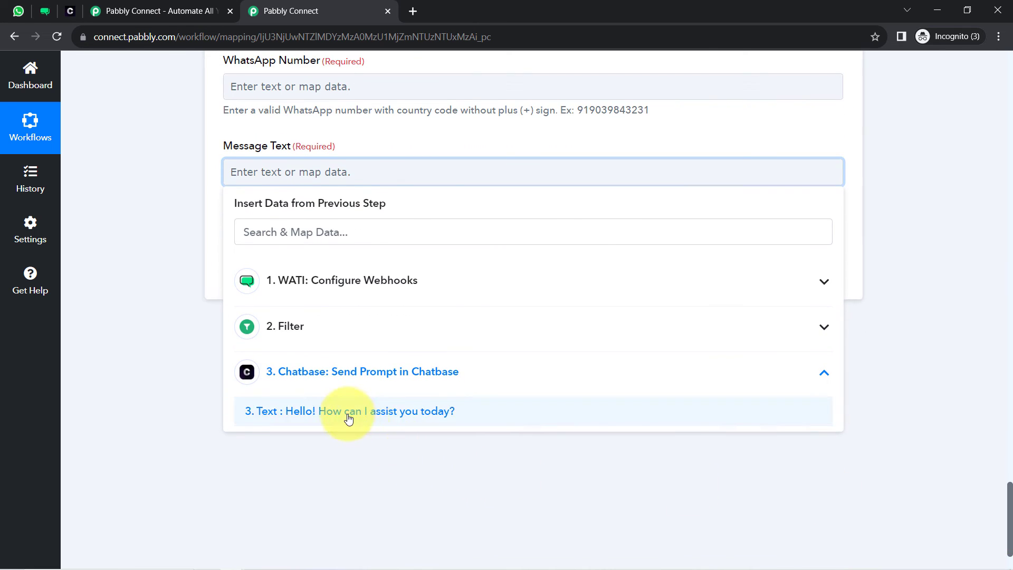
click(342, 410)
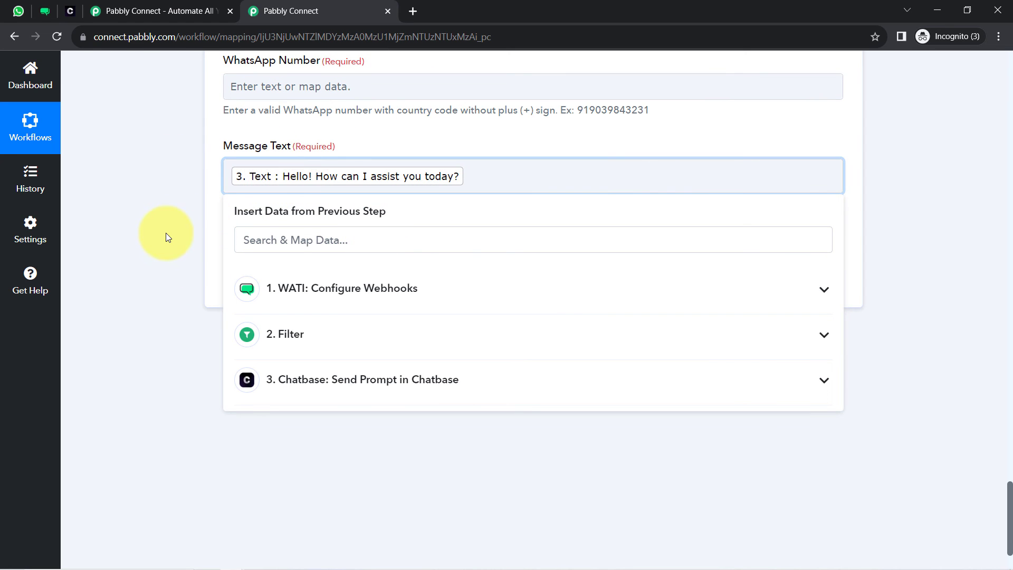
click(166, 237)
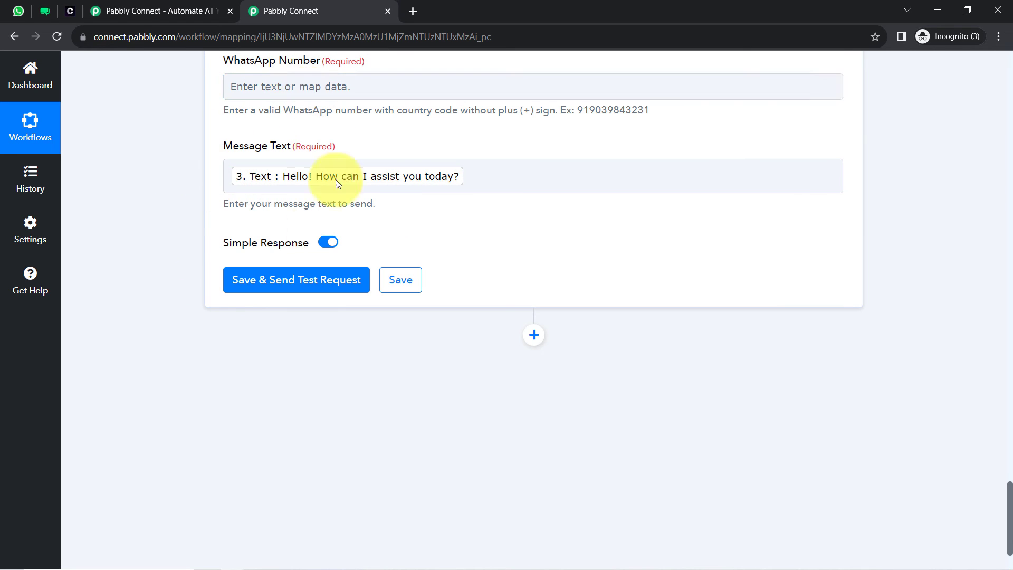
Step: Map the WATI trigger's WaId into WhatsApp Number, then bring up the WhatsApp chat
drag(235, 63, 309, 62)
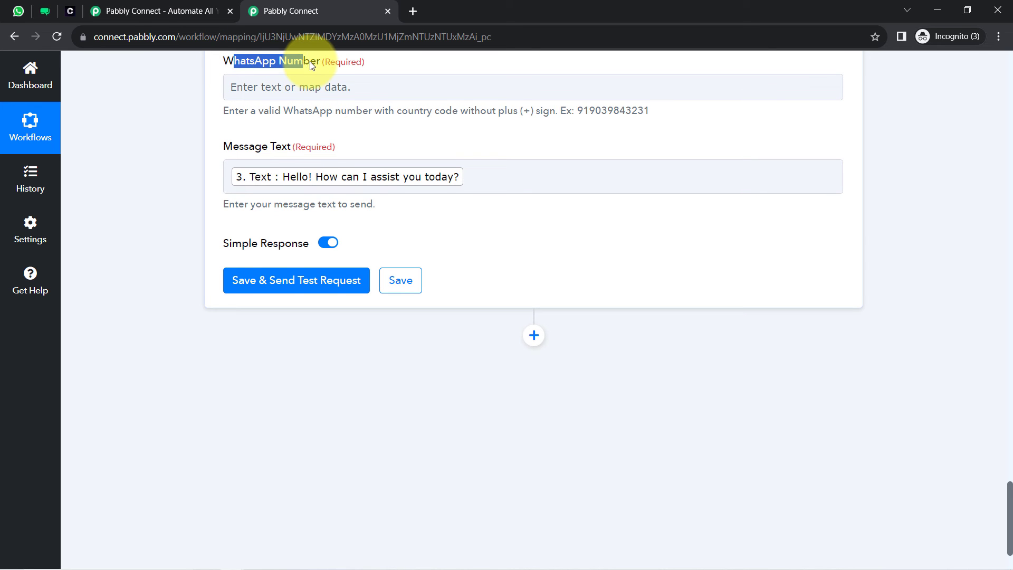
scroll(1011, 493, up, 1)
click(236, 160)
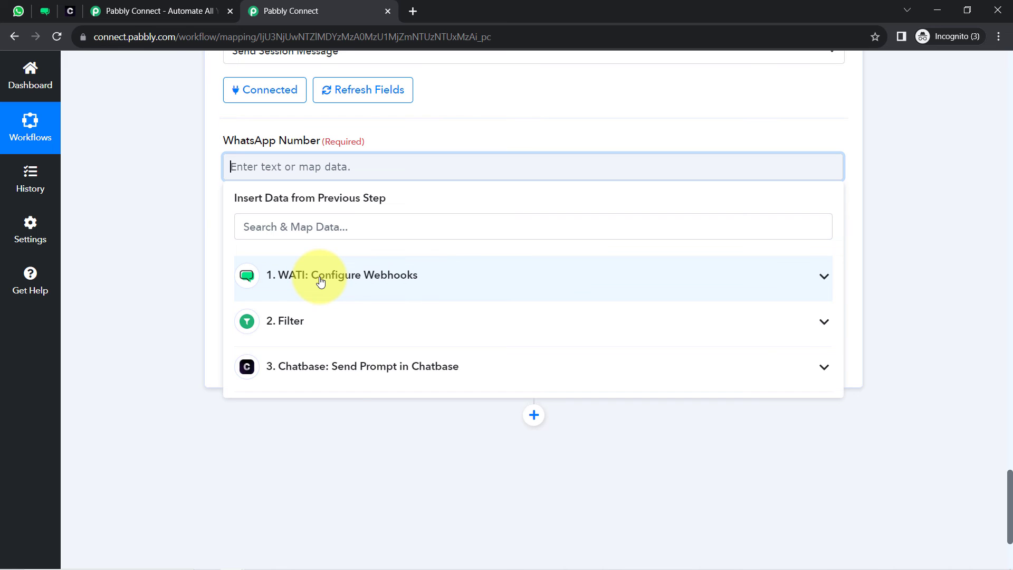
click(321, 281)
click(316, 341)
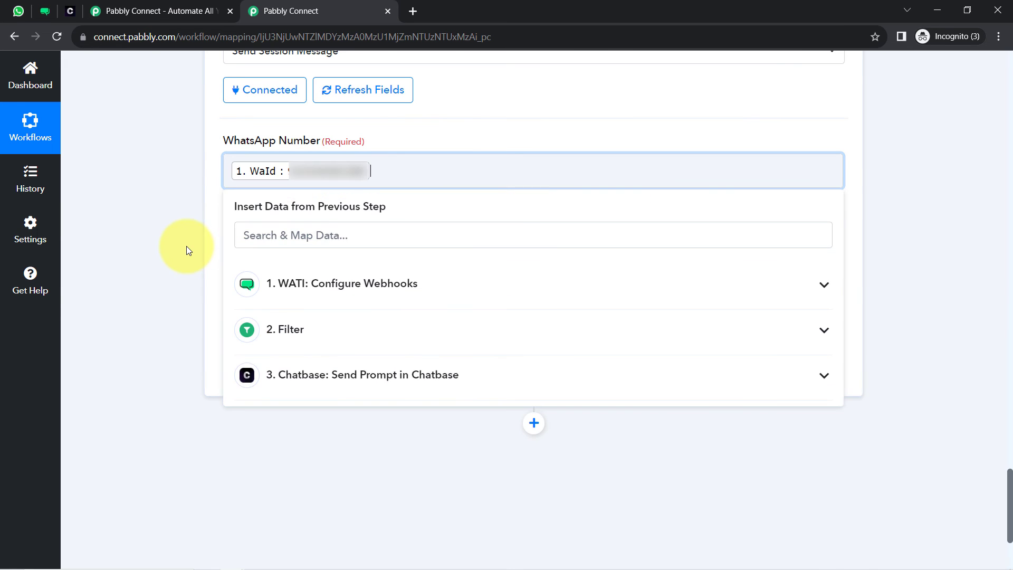
scroll(1010, 496, down, 3)
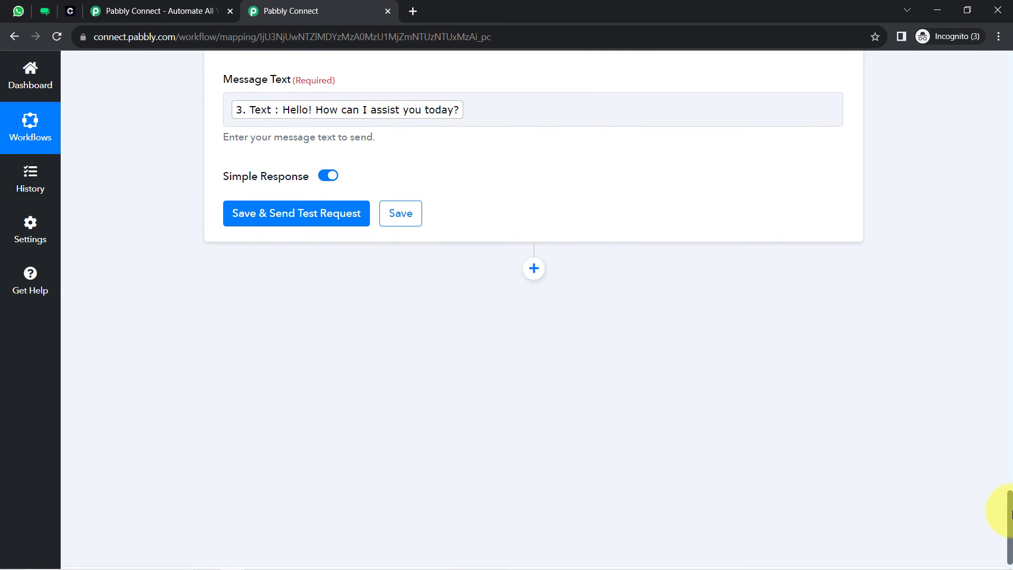
click(18, 10)
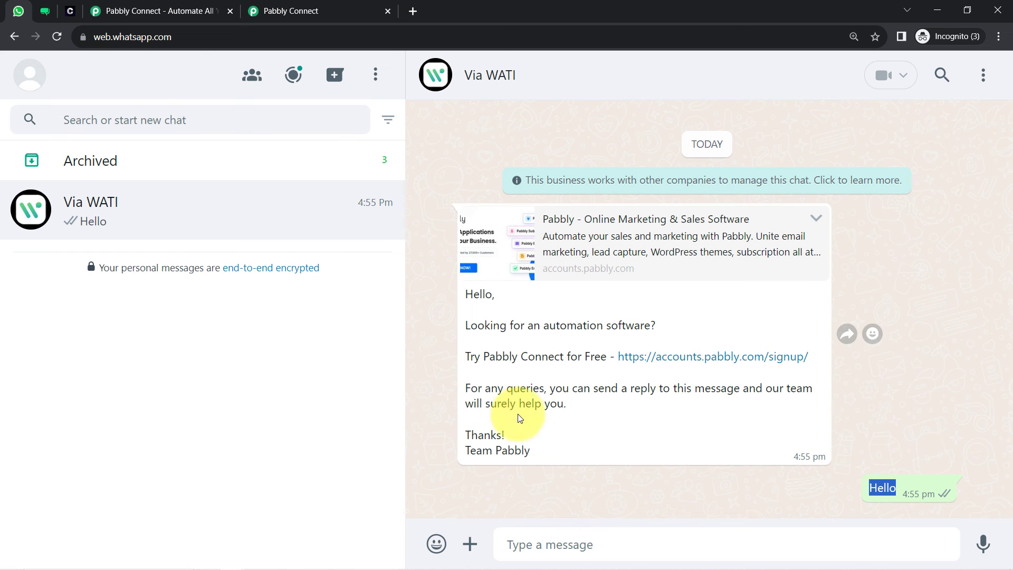
Step: Save the WATI step with a test request and check the reply in WhatsApp
click(314, 3)
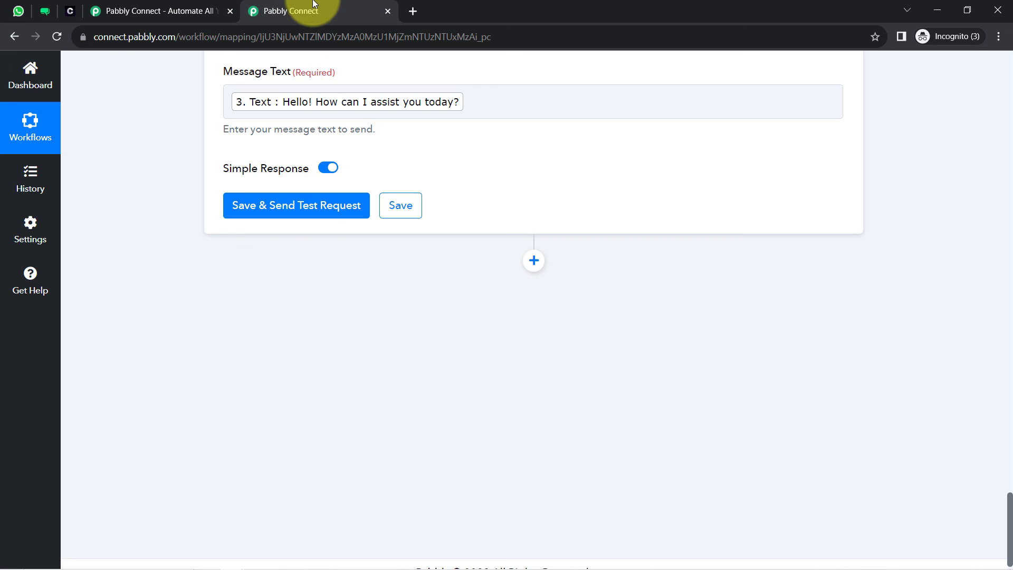
click(235, 205)
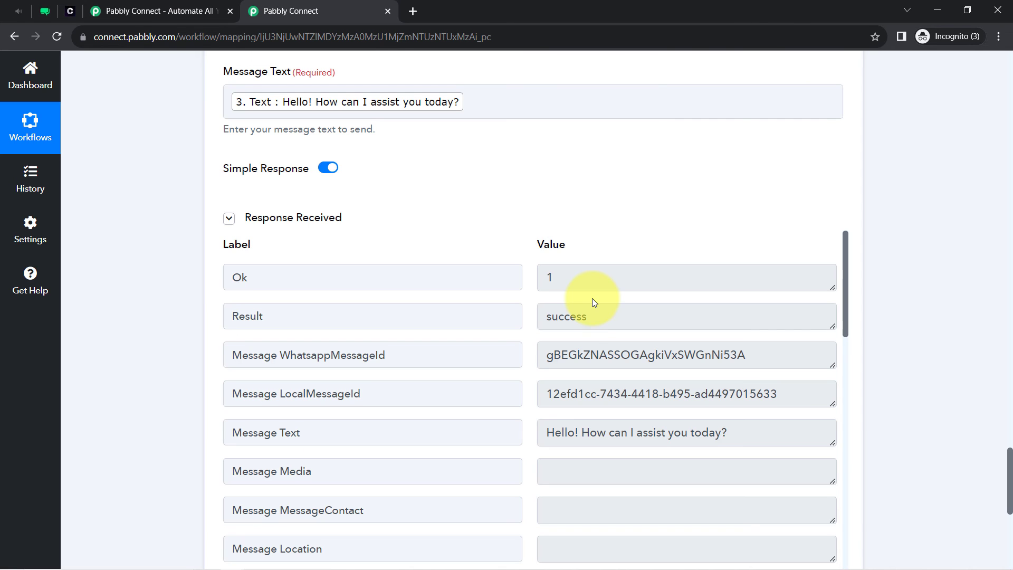
drag(576, 317, 514, 315)
click(17, 11)
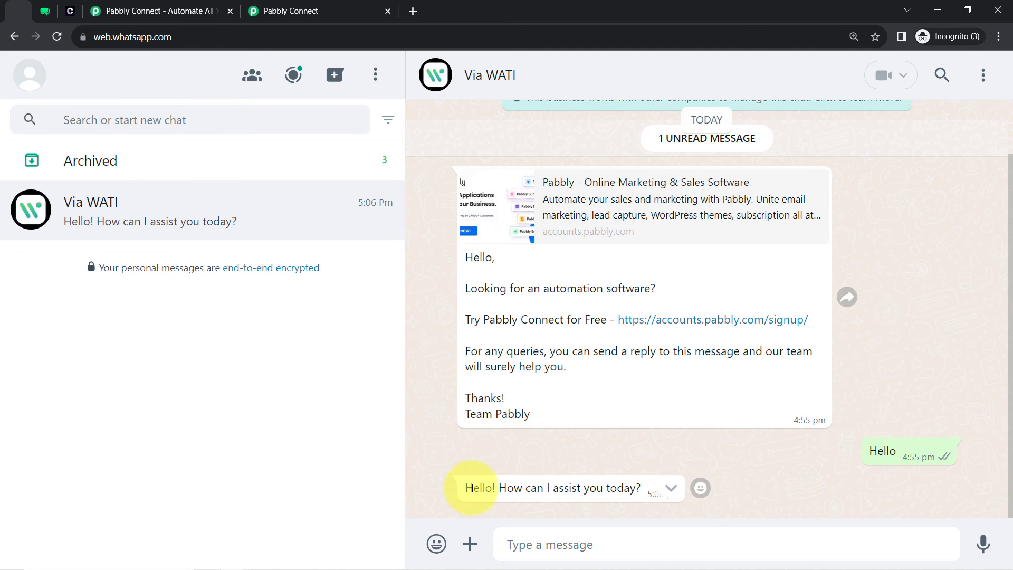
Step: Send the chatbot a Pabbly Connect pricing question and read its answer
drag(472, 488, 637, 487)
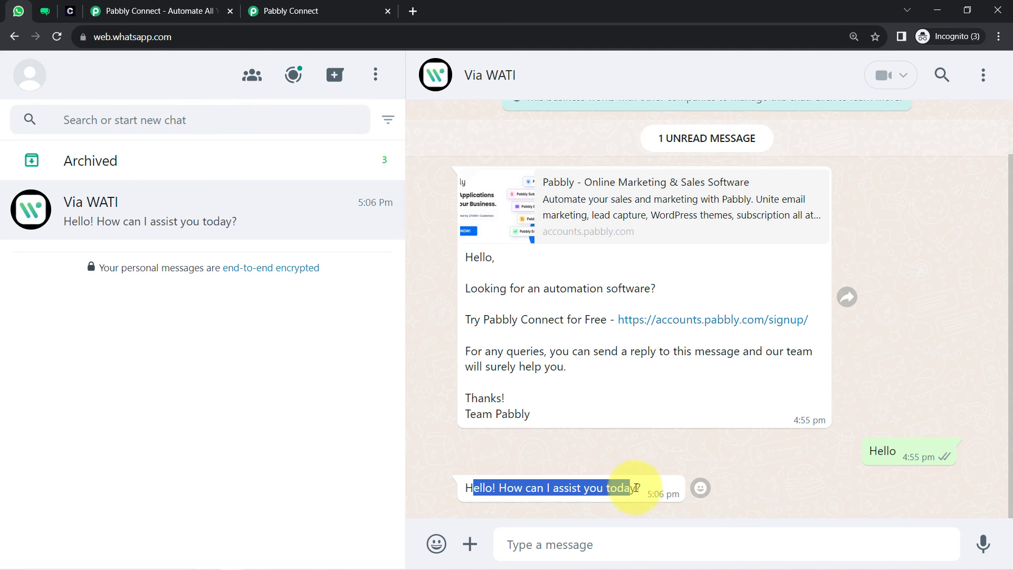
click(555, 539)
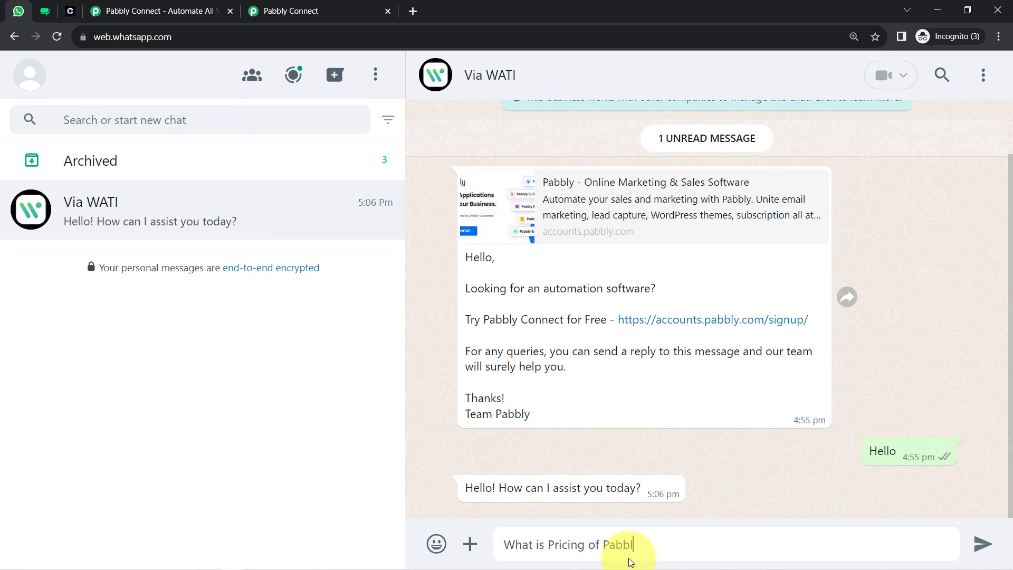
key(Return)
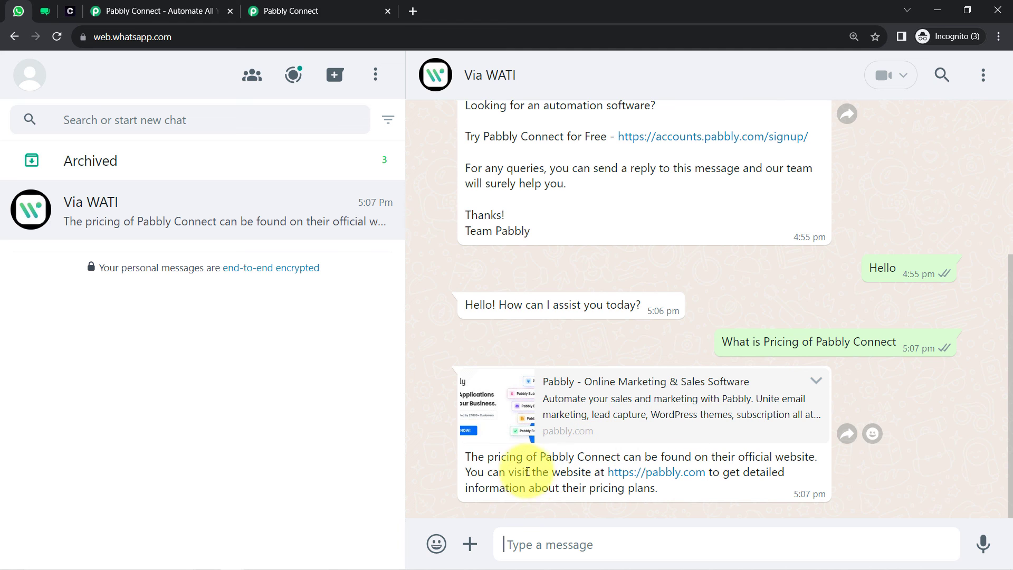
drag(477, 458, 801, 457)
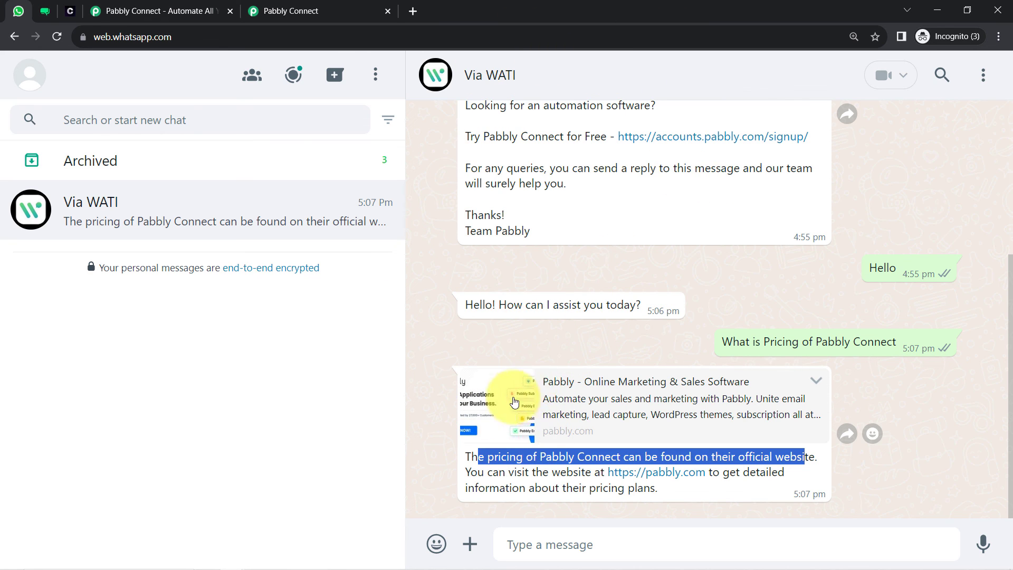
Step: Return through the WATI and Chatbase tabs to the Pabbly Connect workflow
click(44, 11)
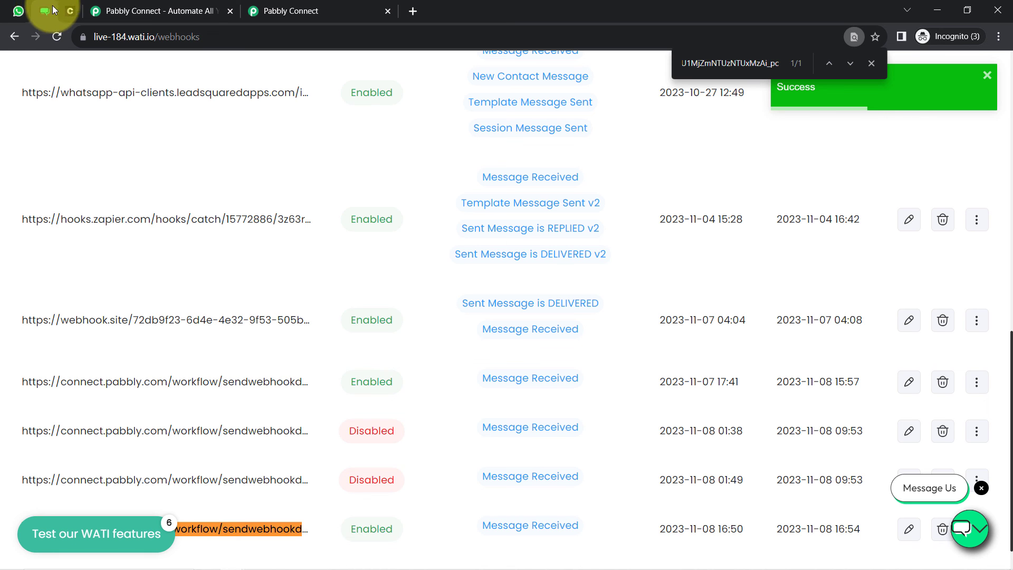
click(69, 8)
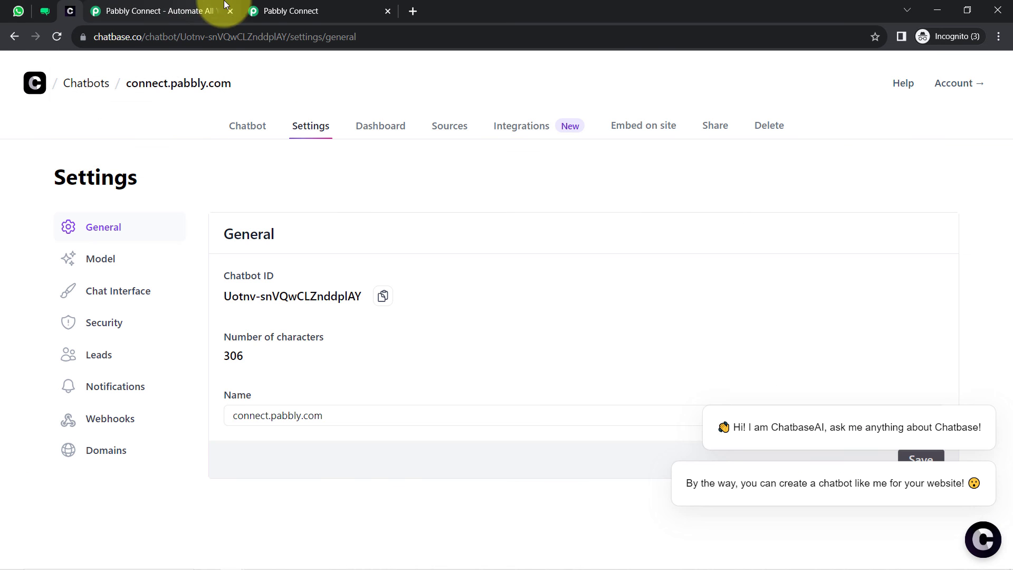
click(295, 11)
drag(1010, 472, 996, 56)
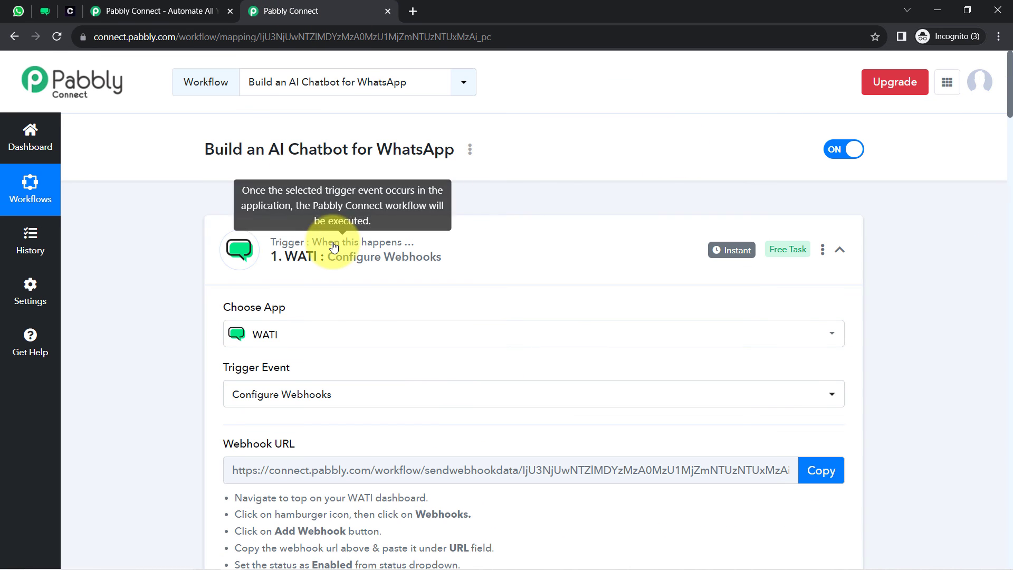
Step: Collapse the WATI trigger and Filter steps
click(295, 248)
click(297, 372)
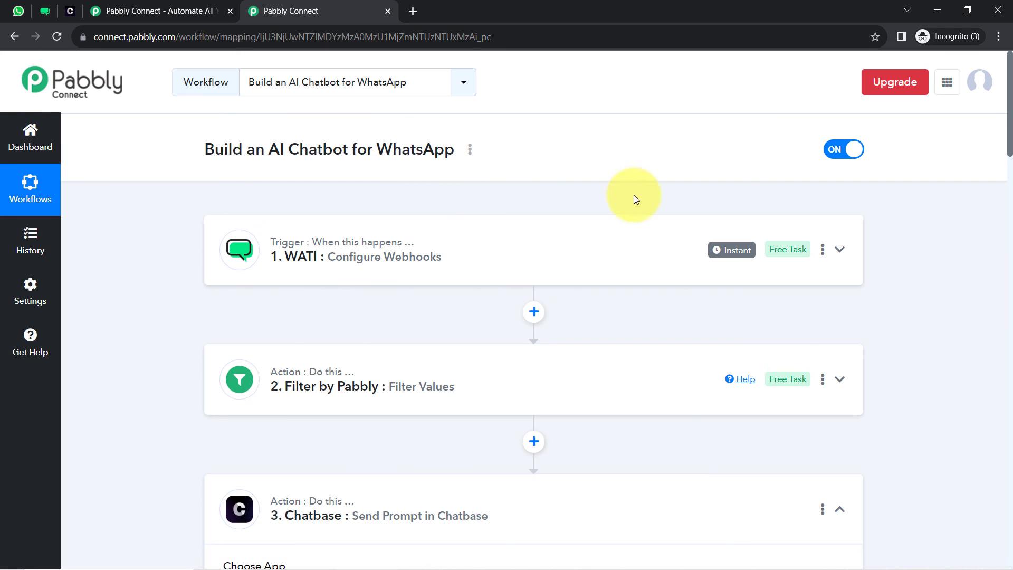
mouse_move(1007, 149)
mouse_down()
mouse_move(1007, 188)
mouse_move(1007, 149)
mouse_up()
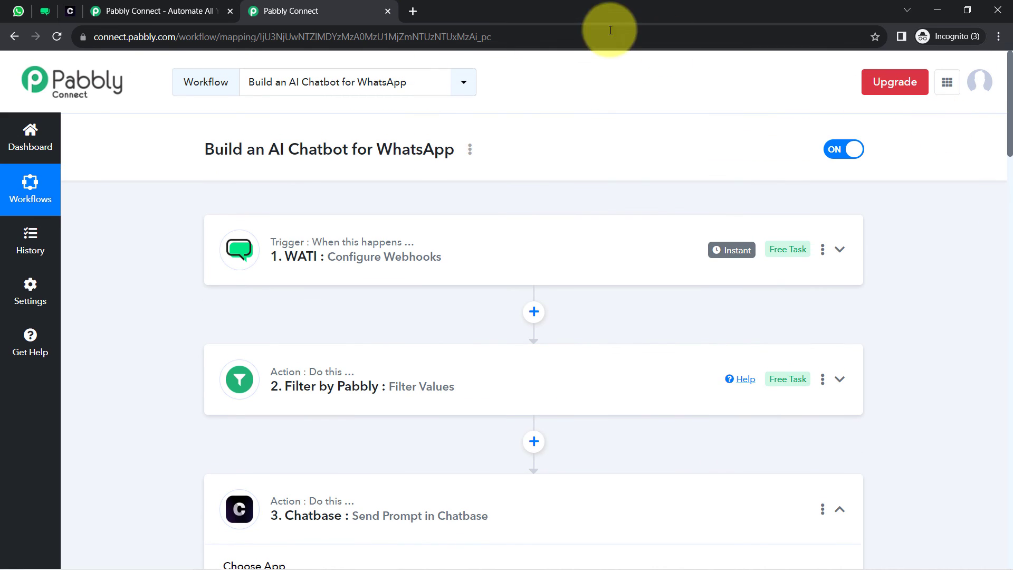
Step: Copy the workflow's share link from the Share Workflow dialog
click(470, 151)
click(373, 216)
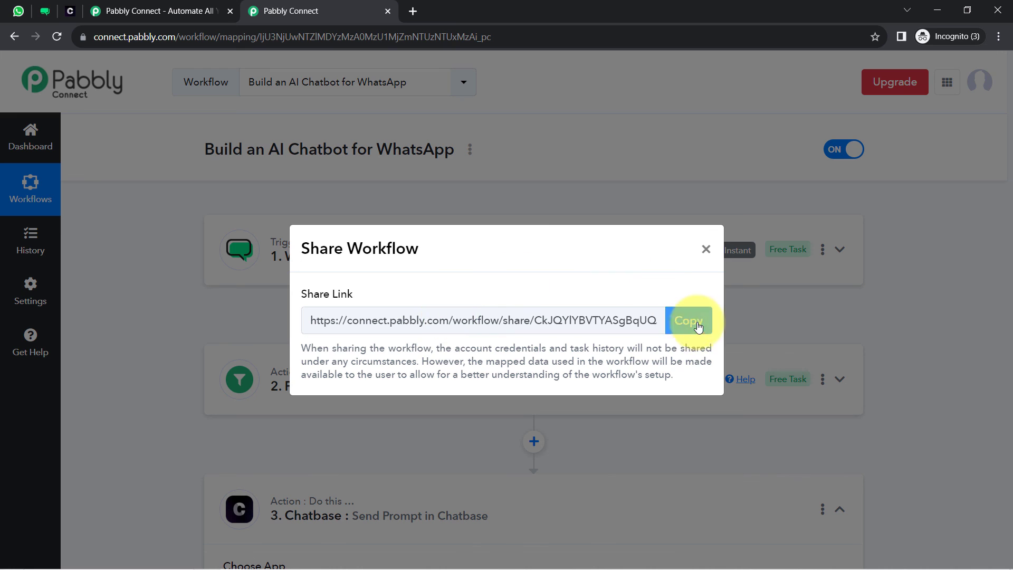
click(690, 326)
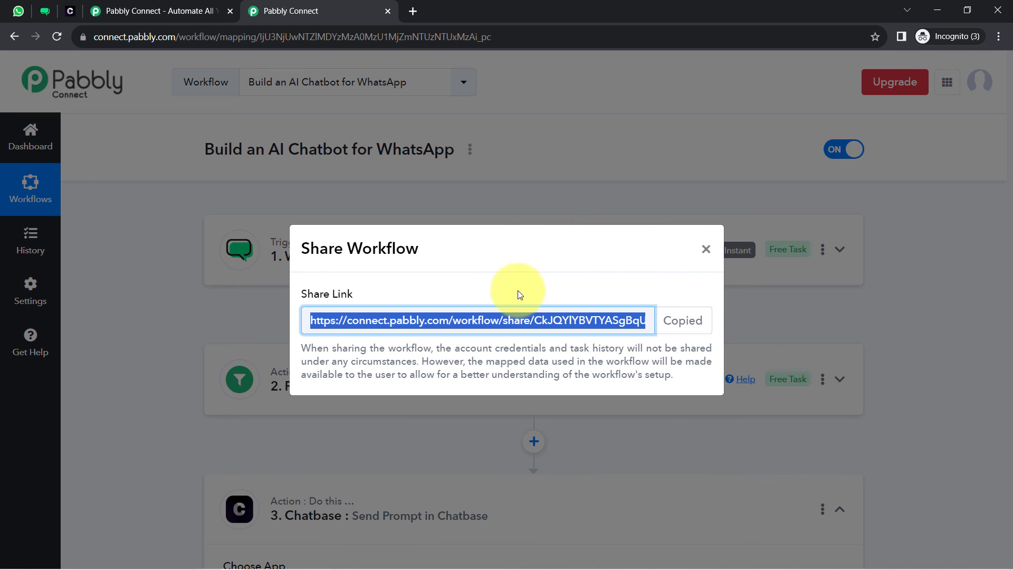